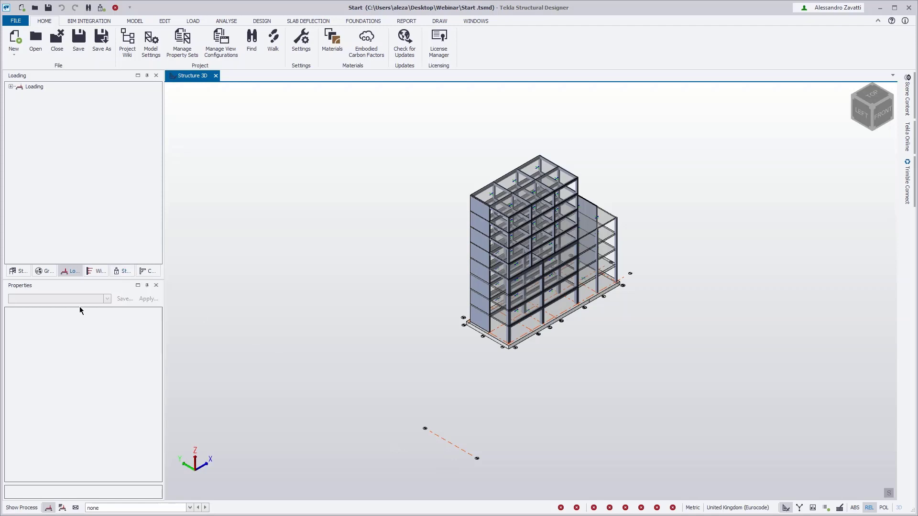
- Enable showing grids in 3D view for the St. Base level and turn on Grid & Construction Lines in the scene content
left_click(18, 270)
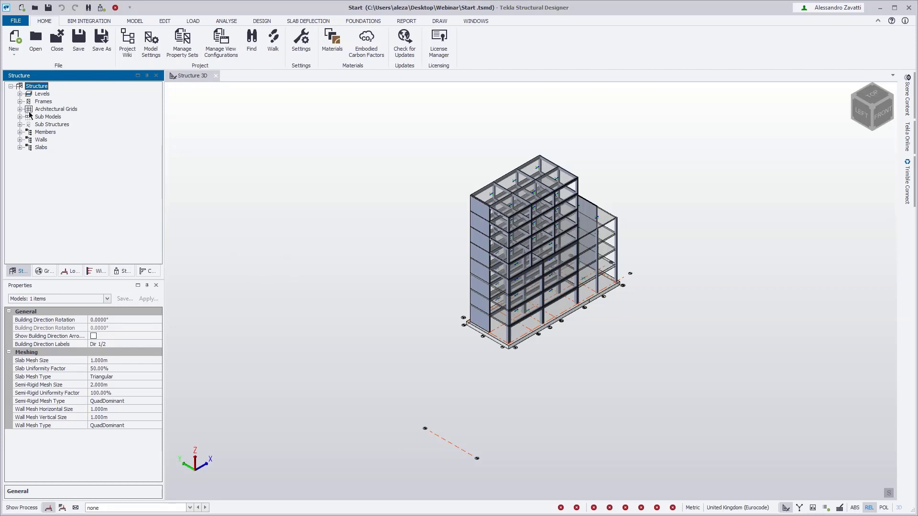
left_click(20, 94)
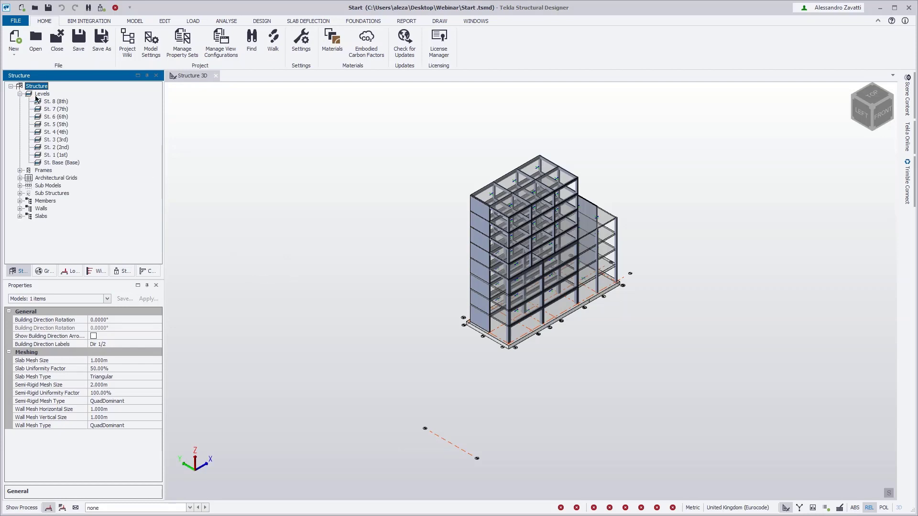
left_click(58, 163)
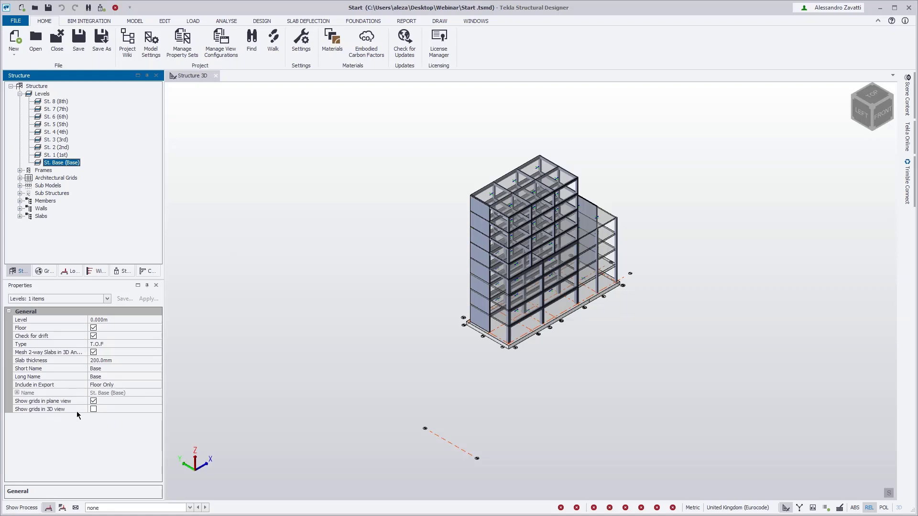
left_click(93, 409)
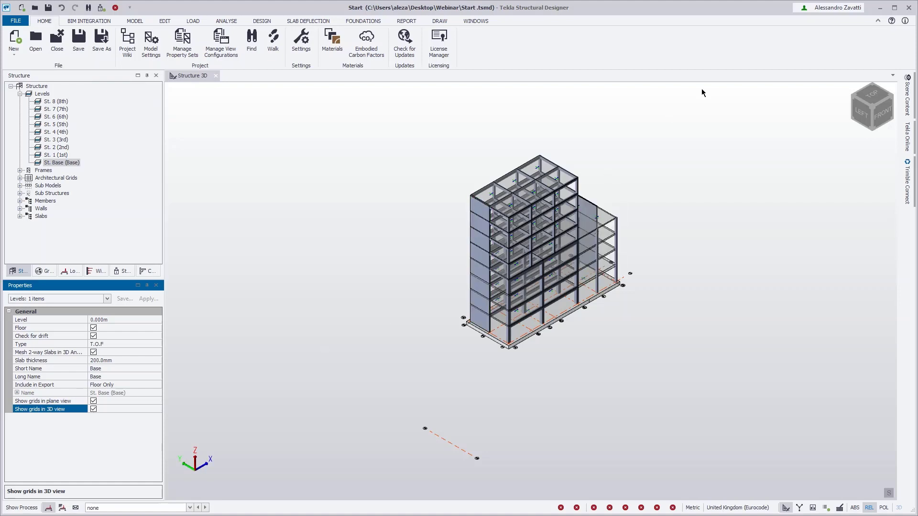
left_click(908, 96)
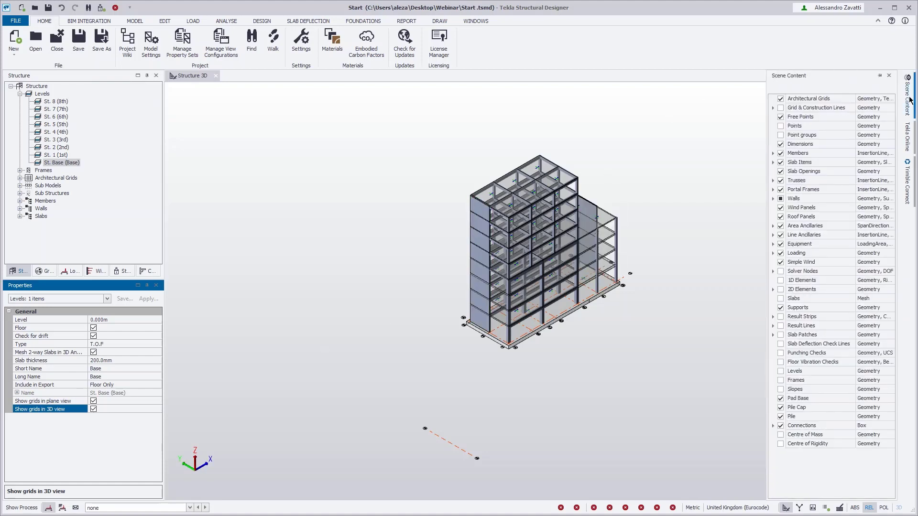
left_click(781, 109)
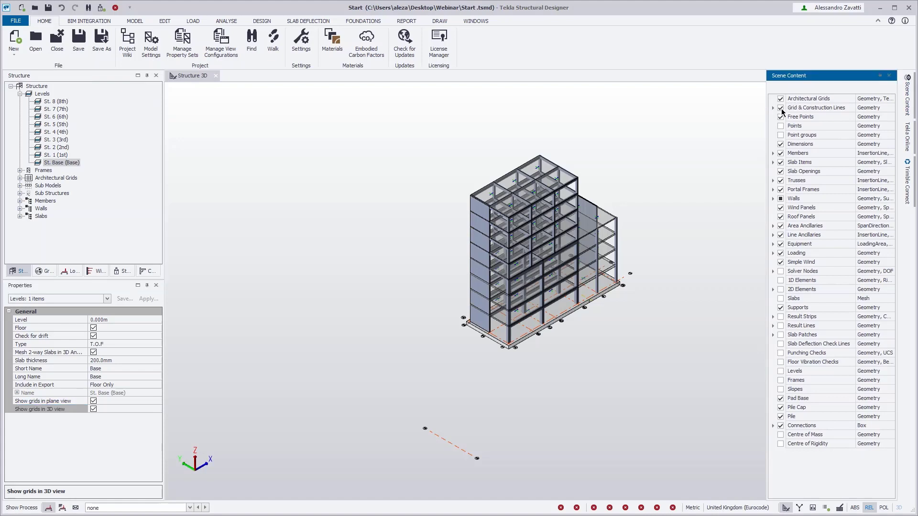
- Delete the stray grid line 4 lying far away from the building and fit the 3D view to the structure
left_click(455, 446)
left_click(469, 464)
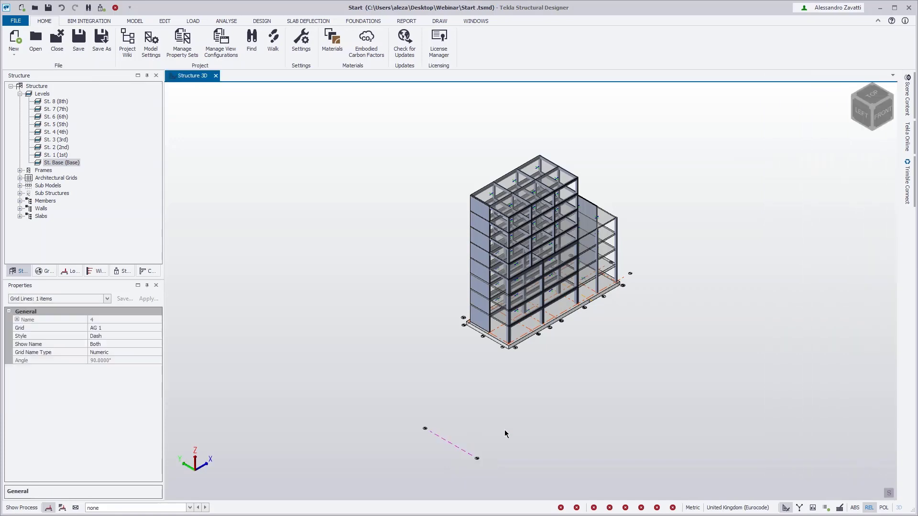
middle_click_drag(546, 424, 479, 424)
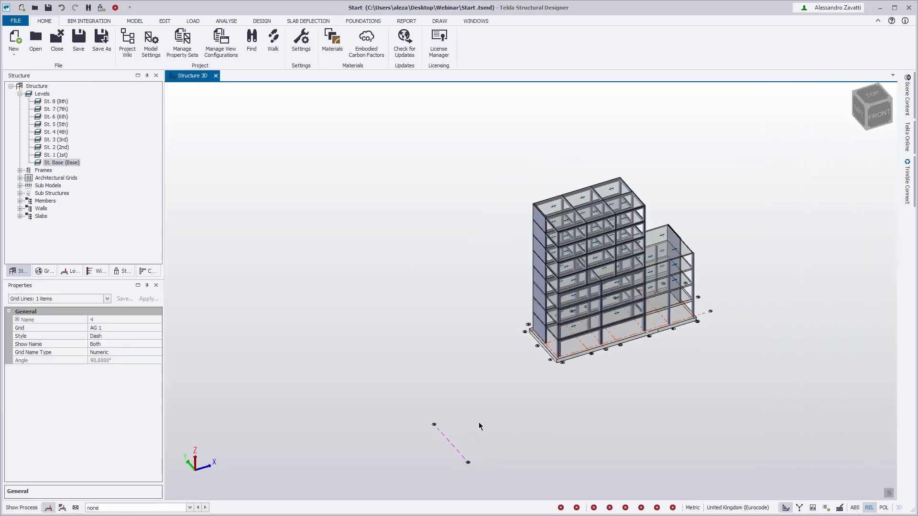
left_click(460, 457)
right_click(448, 442)
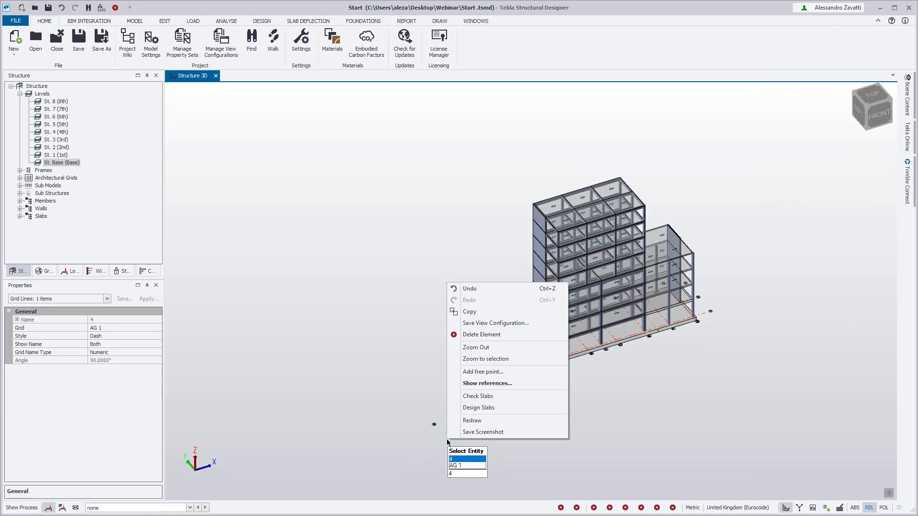
left_click(507, 384)
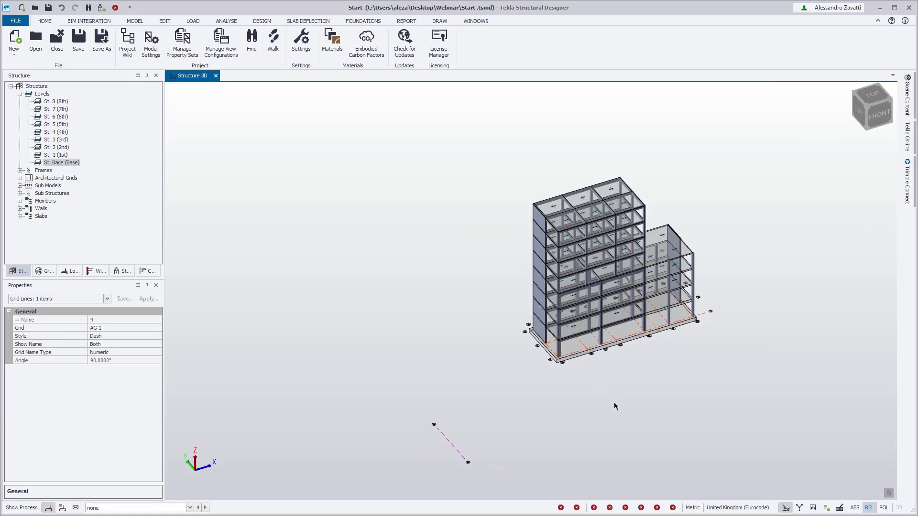
key("Delete")
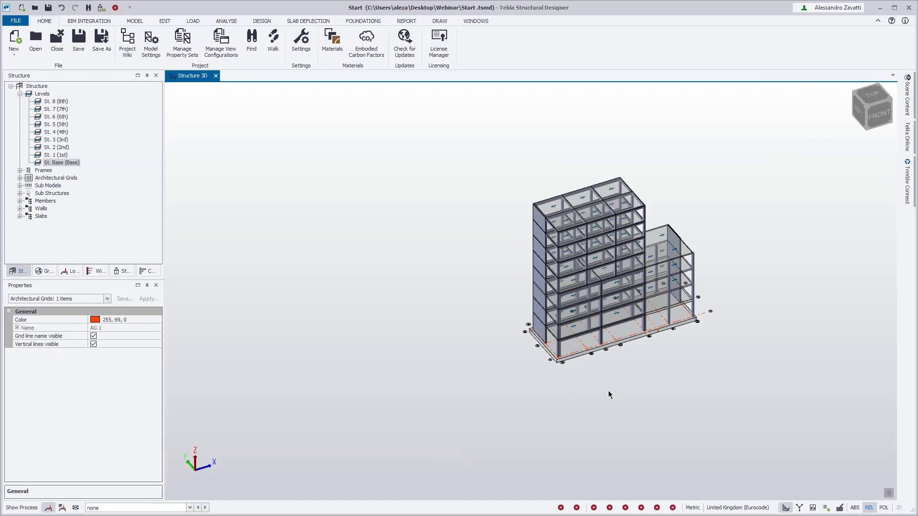
key("Home")
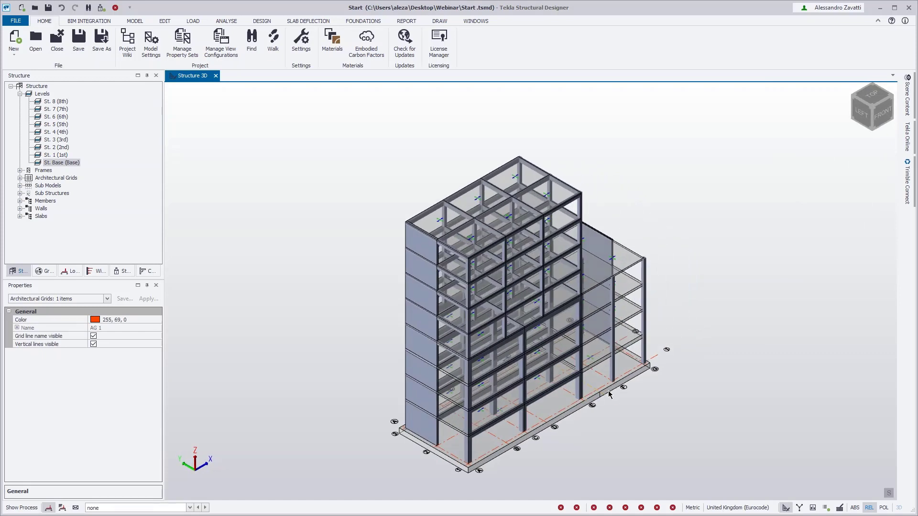
- Switch the St. Base level's grid display in the 3D view off and back on
left_click(73, 162)
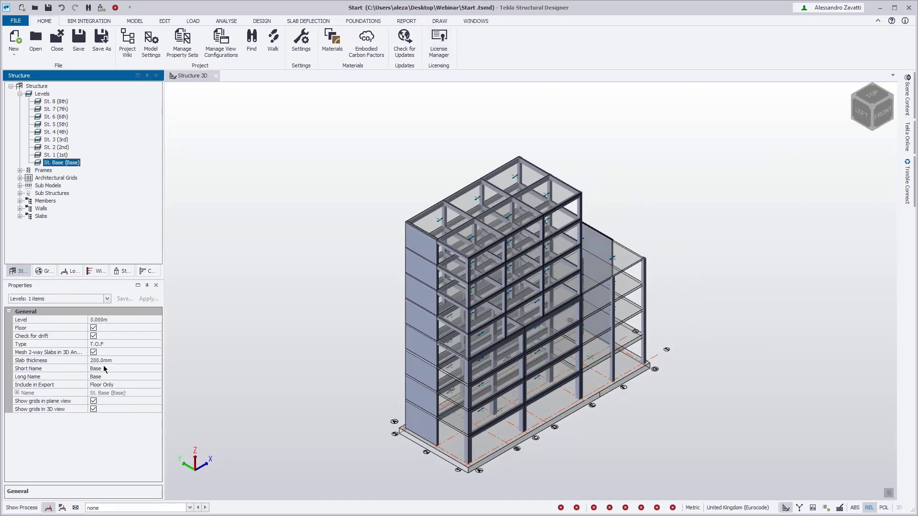
left_click(94, 410)
left_click(394, 422)
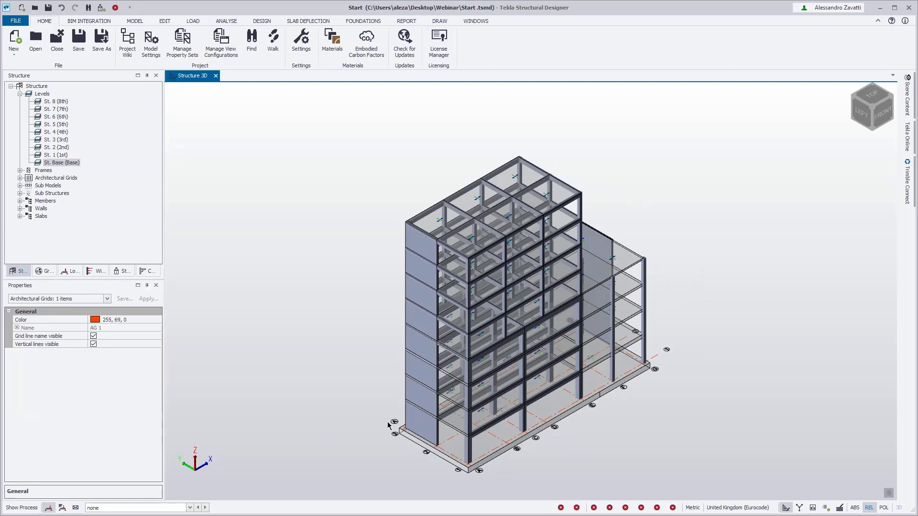
left_click(70, 163)
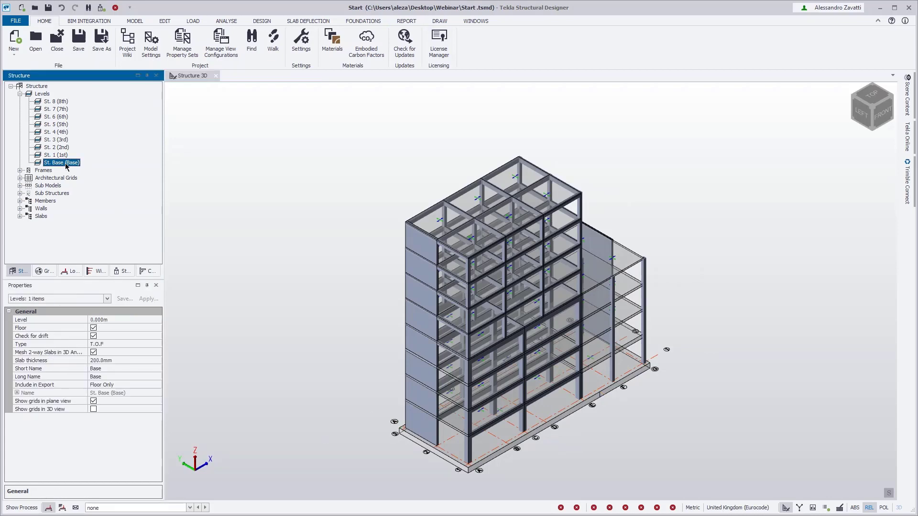
left_click(94, 409)
left_click(94, 410)
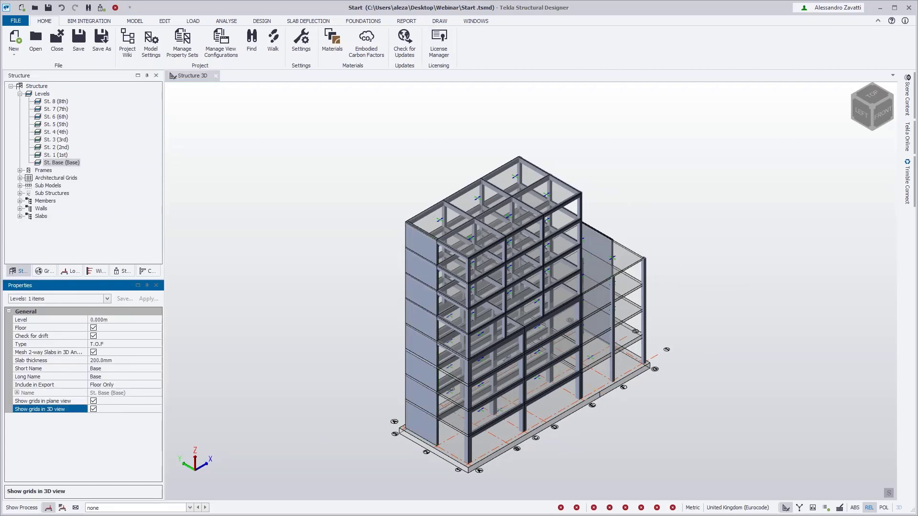
- Switch the visibility of Grid & Construction Lines in the 3D scene off and back on
left_click(907, 98)
left_click(780, 107)
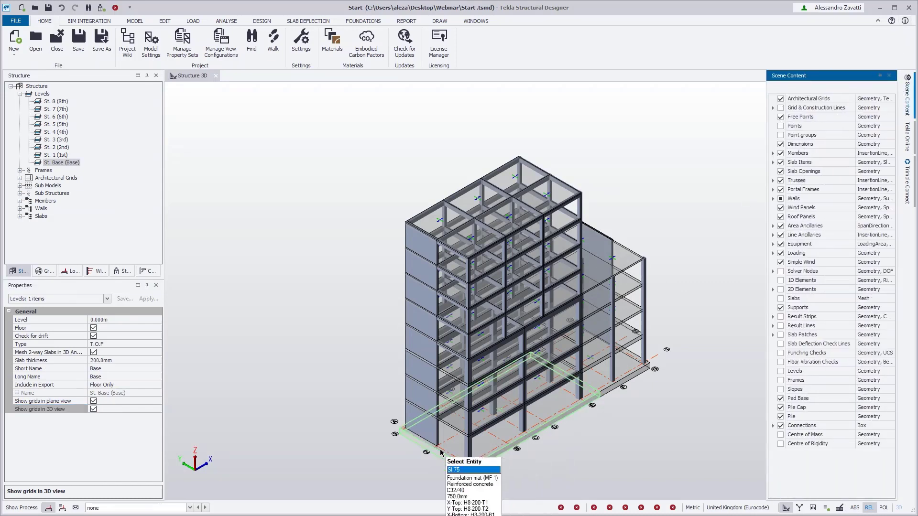
left_click(395, 423)
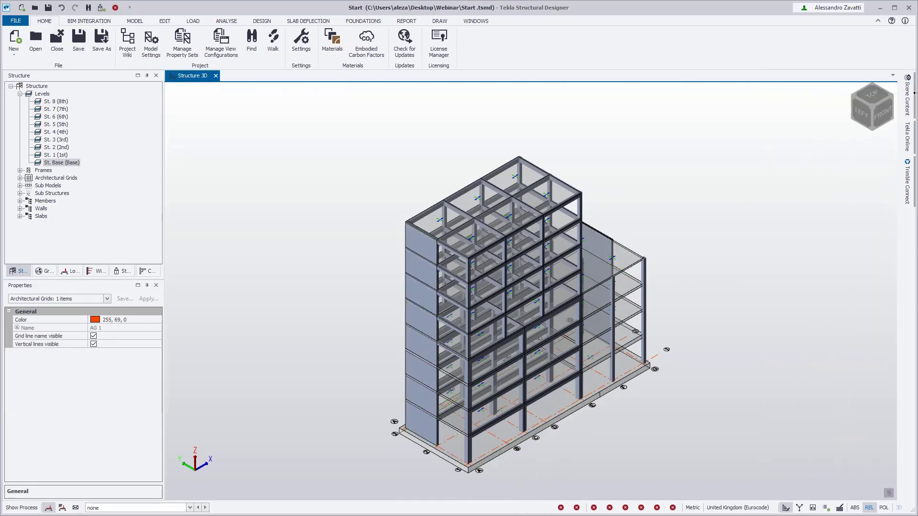
mouse_move(907, 98)
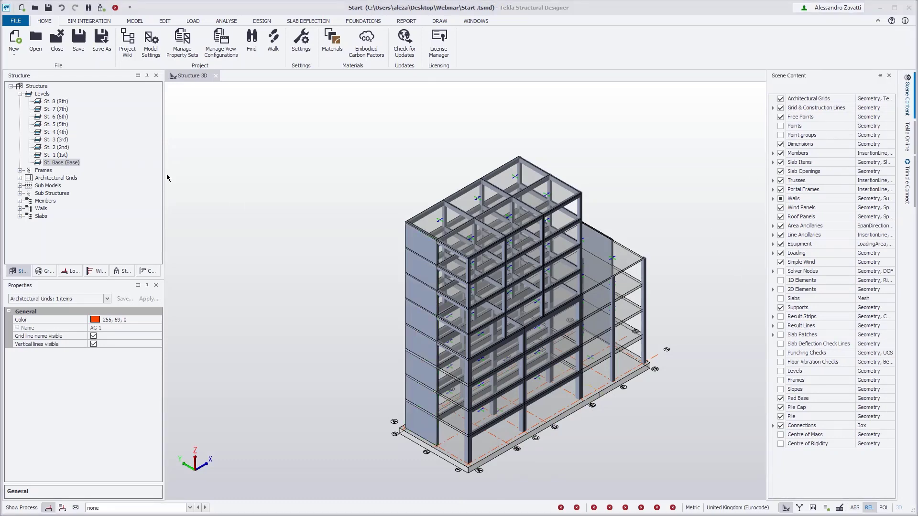
- Open the 2D plan of the St. Base level and inspect grid line A
double_click(57, 162)
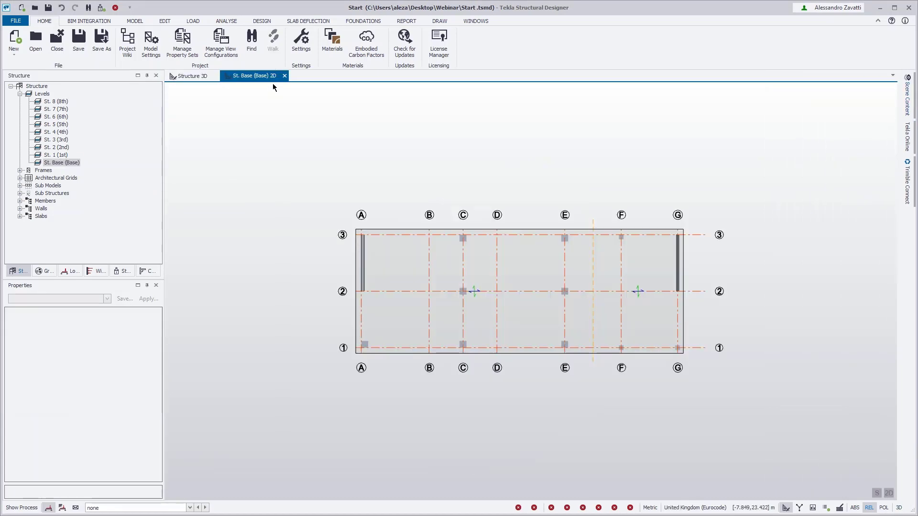
left_click(362, 215)
left_click(363, 216)
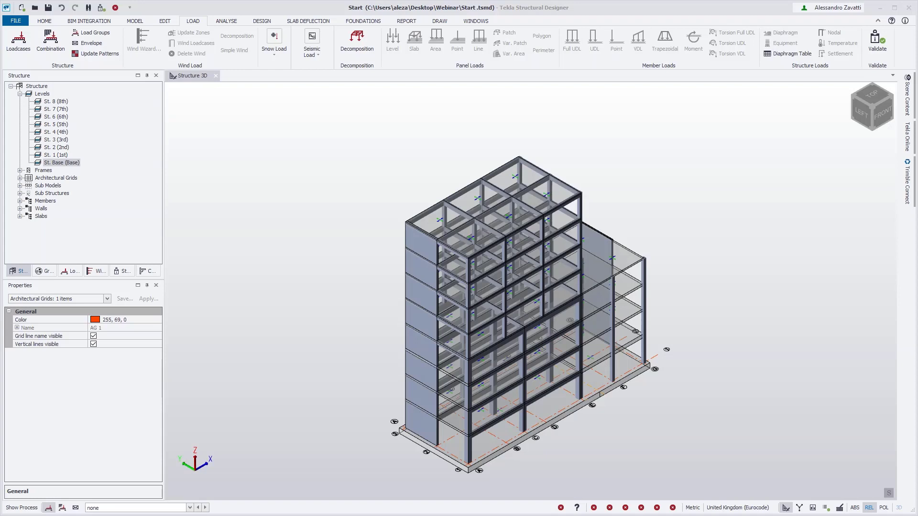
- Enable Imposed Load Reductions for the Imposed loadcase and accept the loading settings
left_click(22, 49)
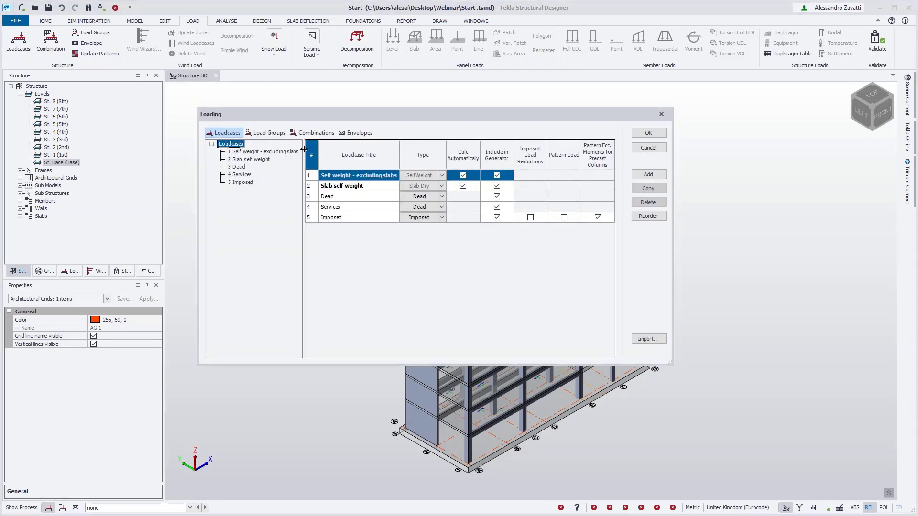
left_click(531, 218)
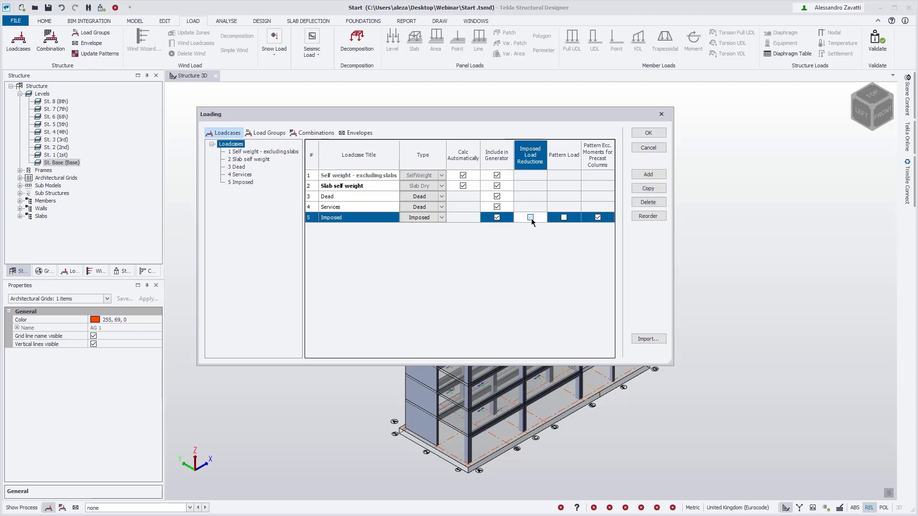
left_click(661, 136)
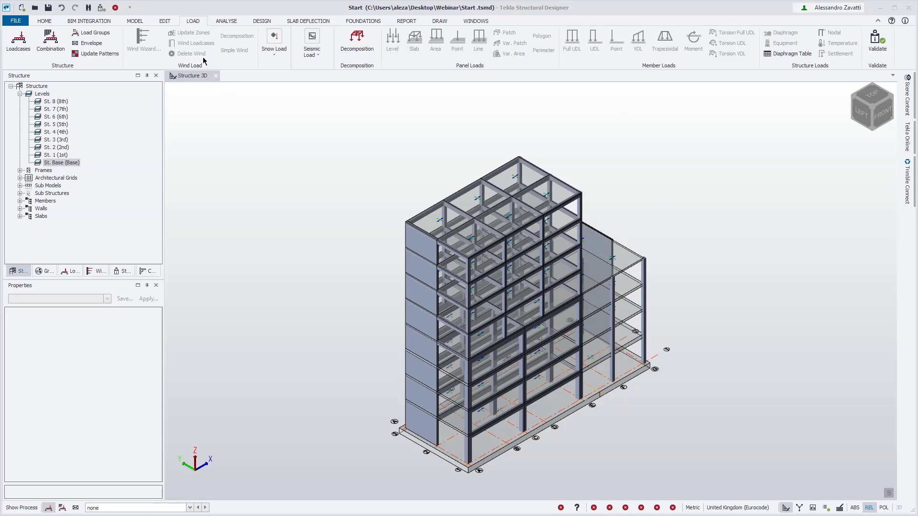
- Review the imposed load reduction percentages per number of floors carried in the model settings
left_click(44, 21)
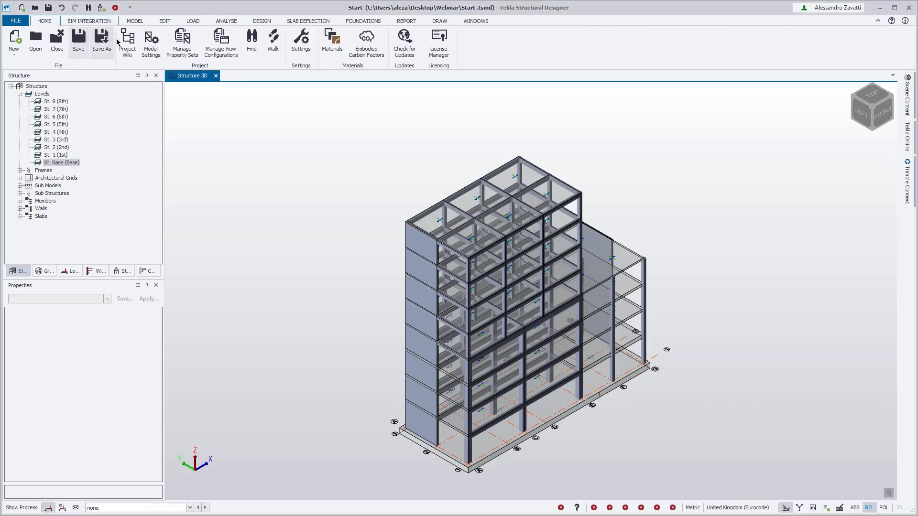
left_click(149, 51)
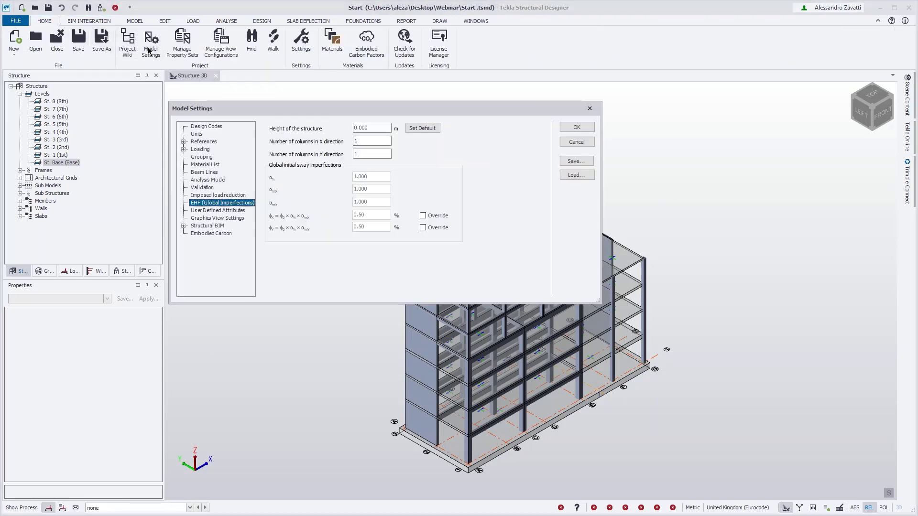
left_click(226, 196)
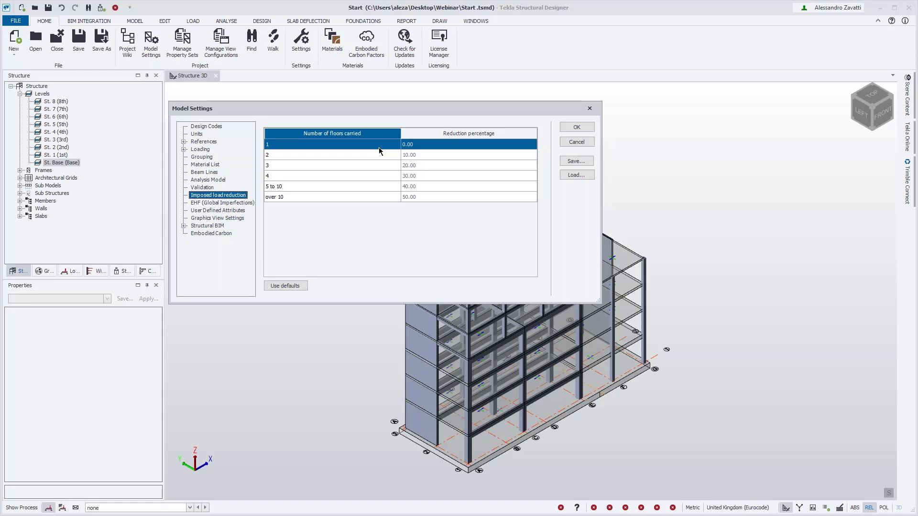
left_click(572, 129)
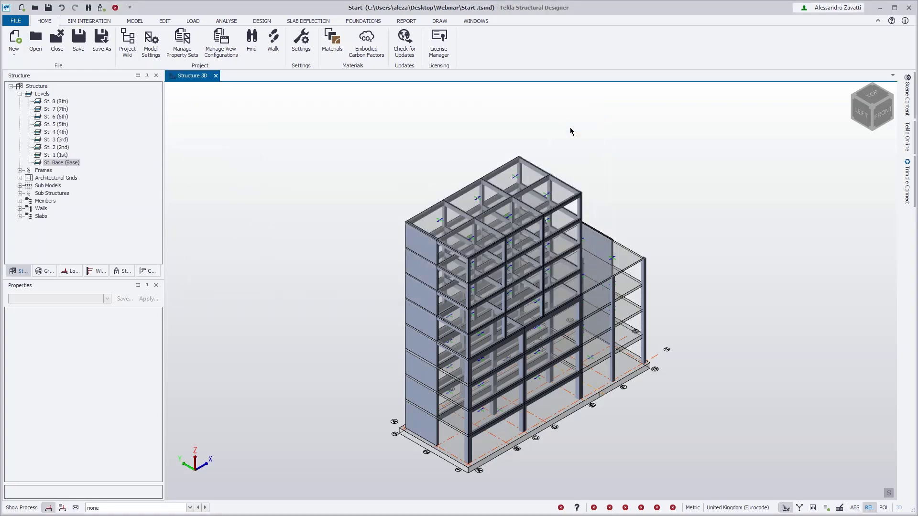
- Run a first-order linear analysis for the 5 Imposed loadcase only
left_click(226, 21)
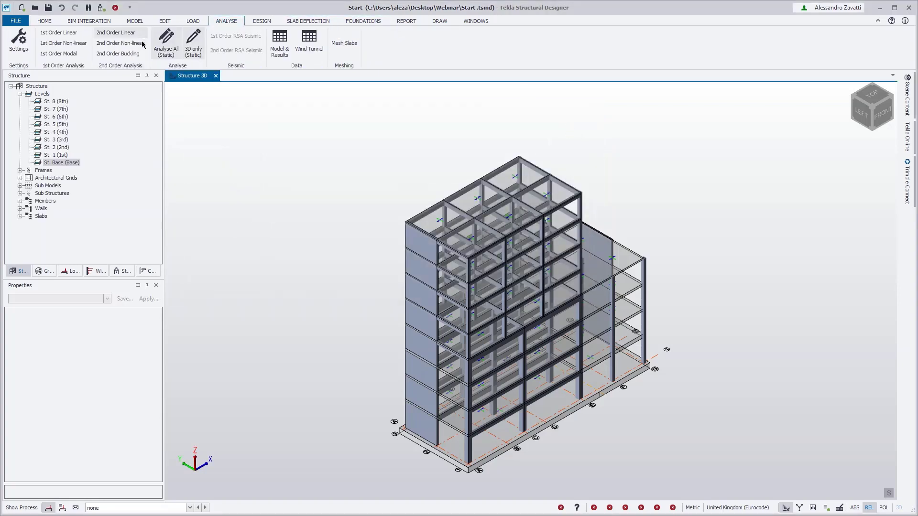
left_click(80, 43)
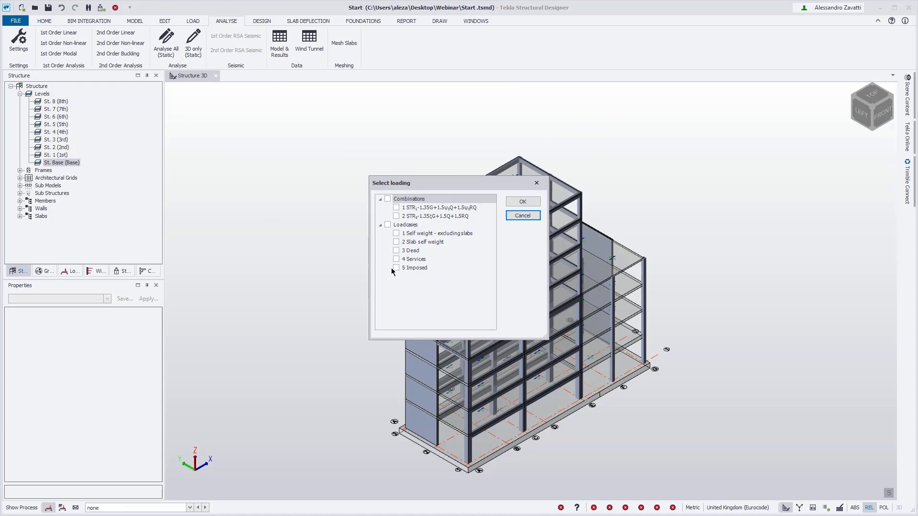
left_click(396, 269)
left_click(527, 201)
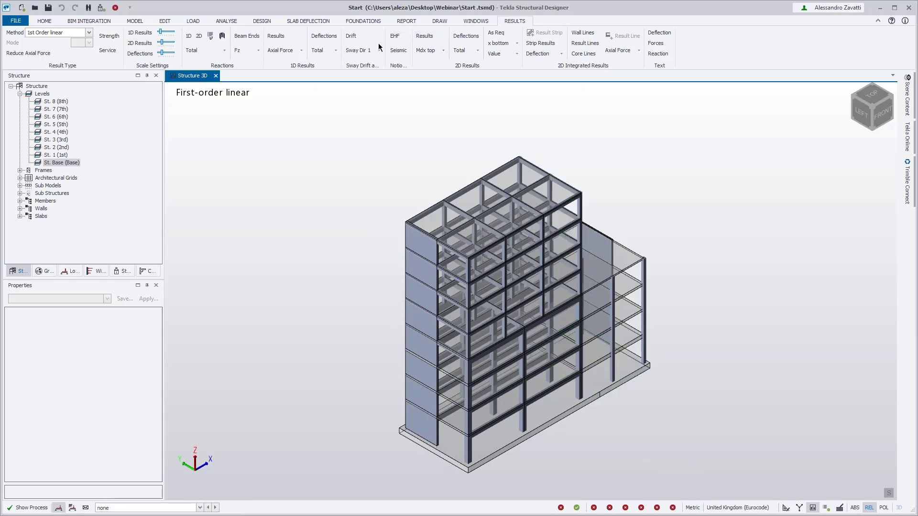
- Display the 1D axial force results for the 5 Imposed loadcase with force values labelled on the columns
left_click(270, 38)
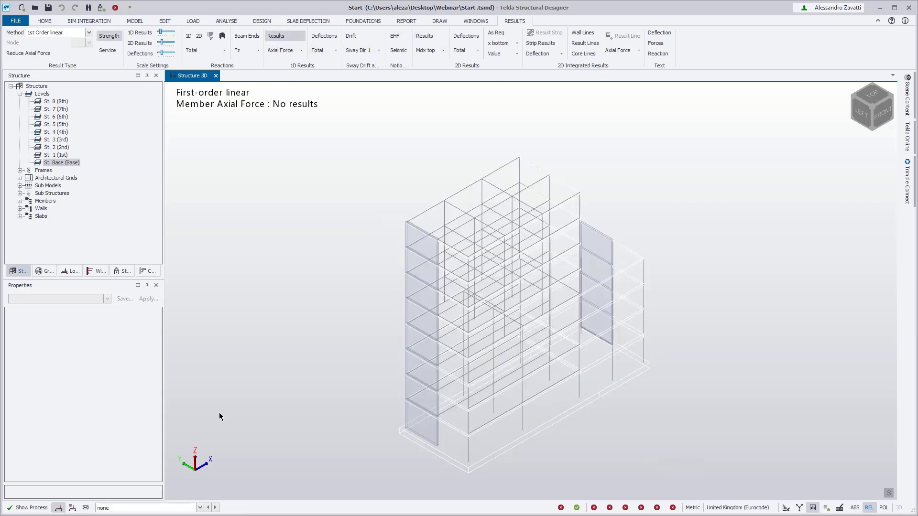
left_click(200, 509)
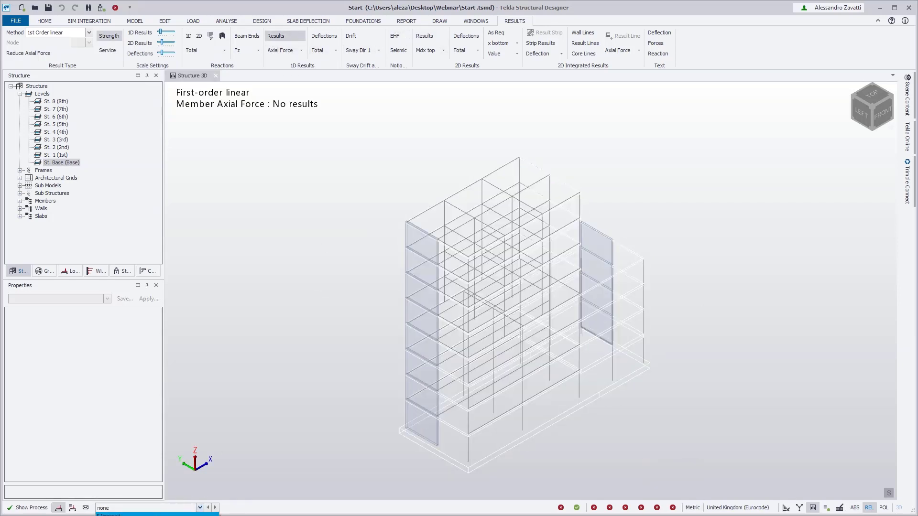
left_click(157, 515)
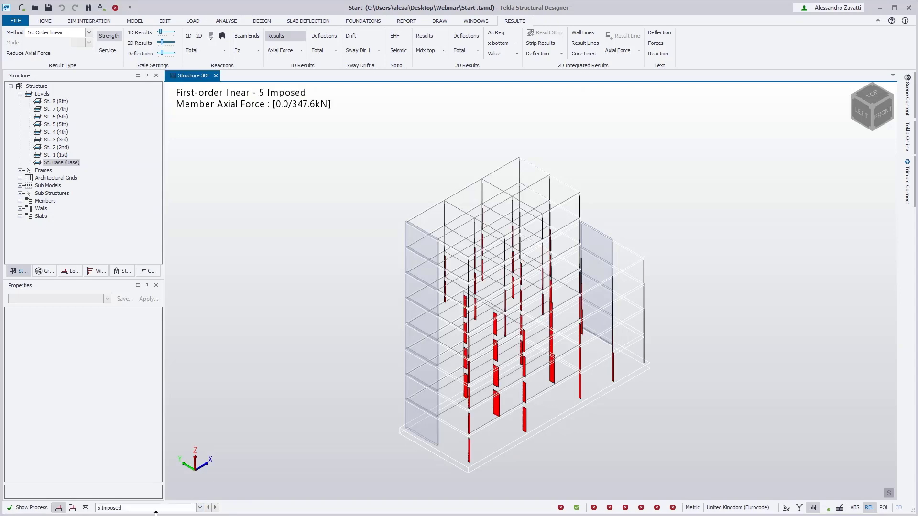
left_click(661, 47)
scroll(470, 464, "up", 5)
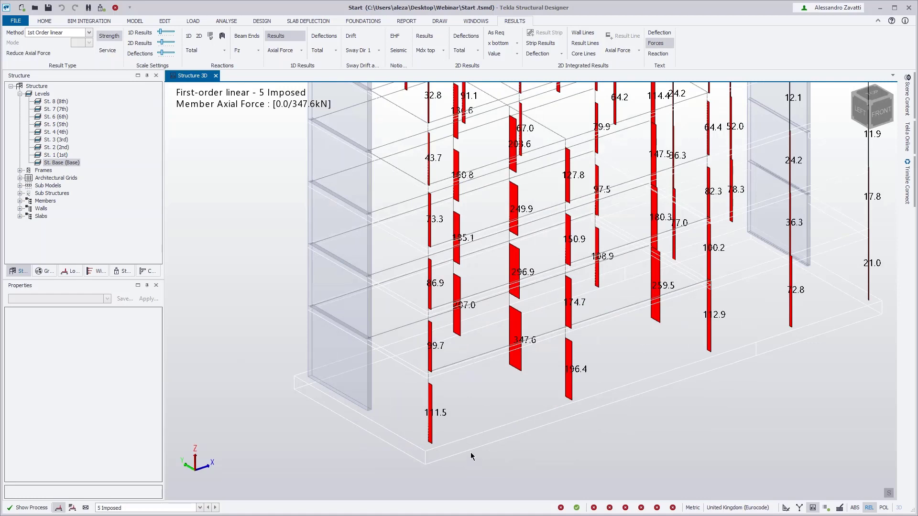
- Apply Reduce Axial Force to the displayed column results, and return to the structural view of the model
left_click(45, 56)
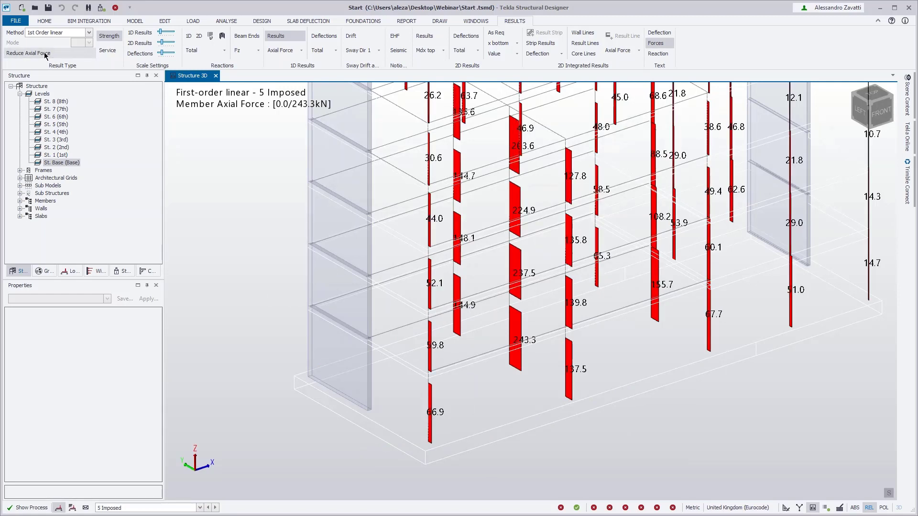
left_click(786, 508)
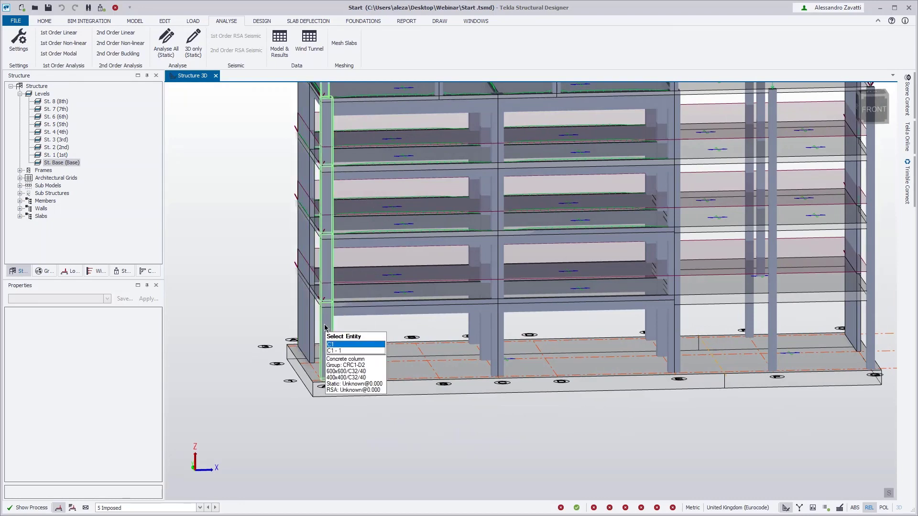
- Select the front corner column C1 over its full height and look through its properties
left_click(324, 328)
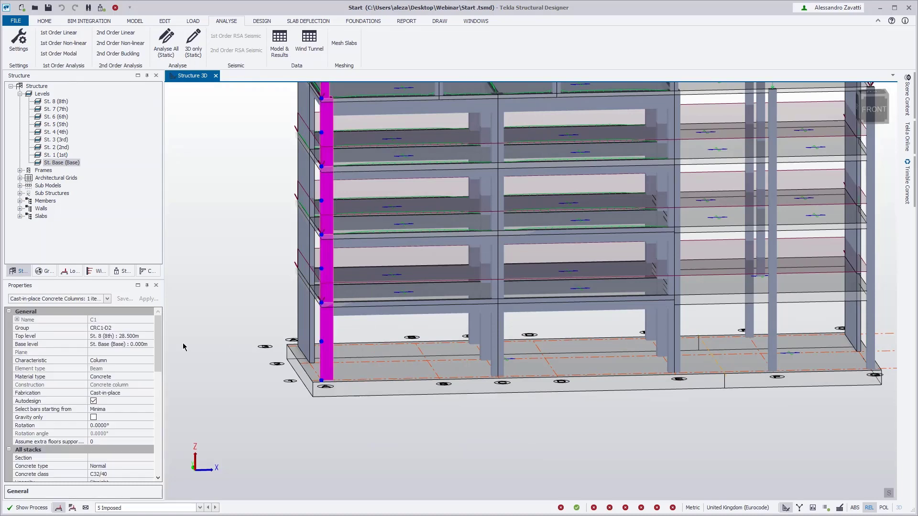
left_click_drag(157, 345, 155, 390)
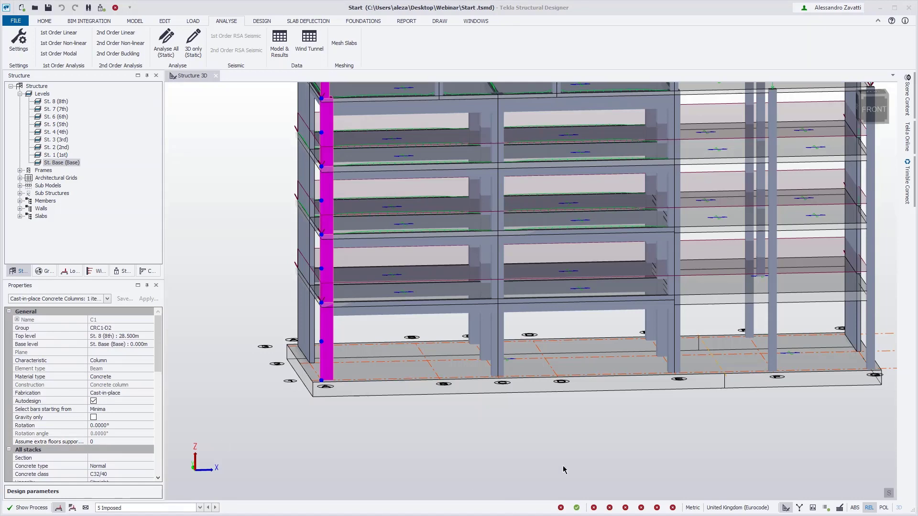
scroll(572, 440, "down", 3)
right_click_drag(572, 440, 467, 444)
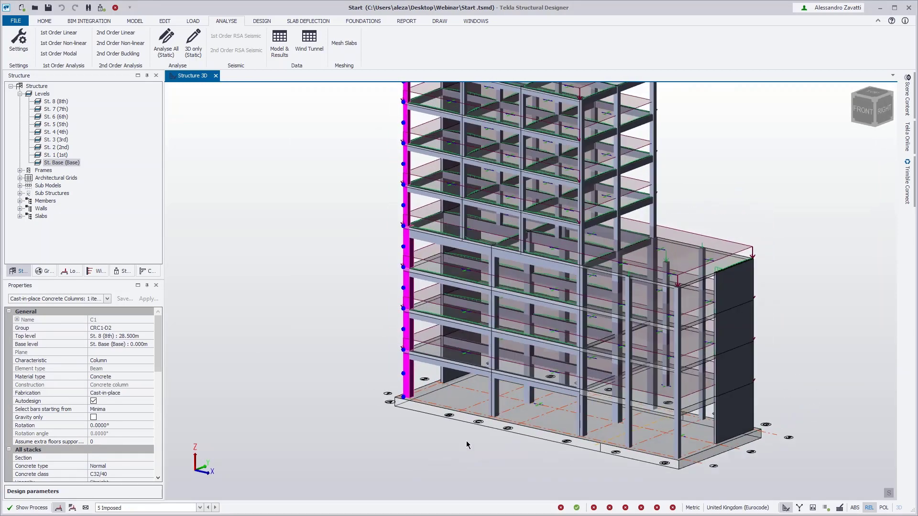
- Select column C7 and review its Level 5 imposed load reduction option for counting the floor as being supported
left_click(493, 402)
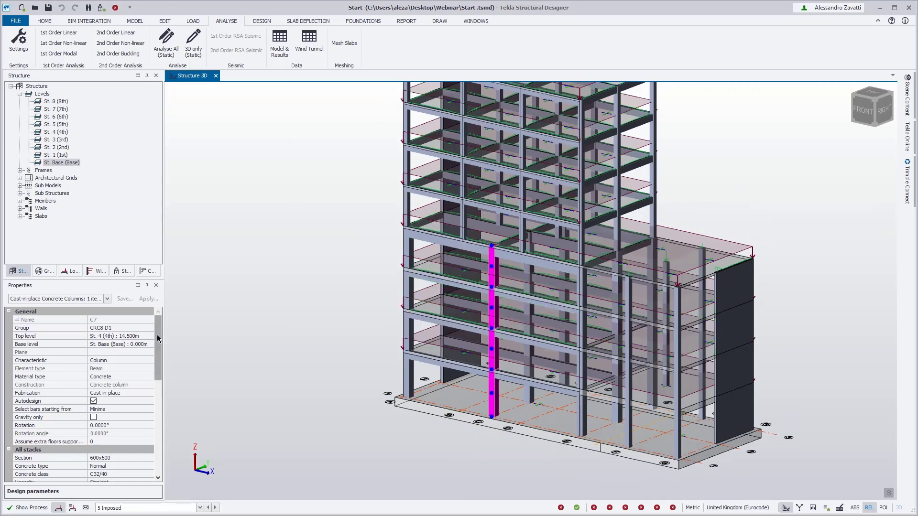
left_click_drag(159, 338, 160, 434)
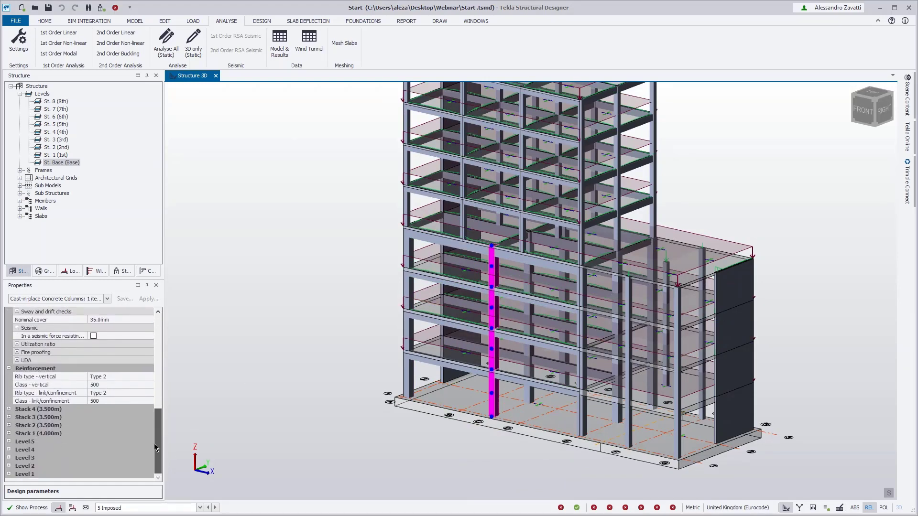
left_click(9, 444)
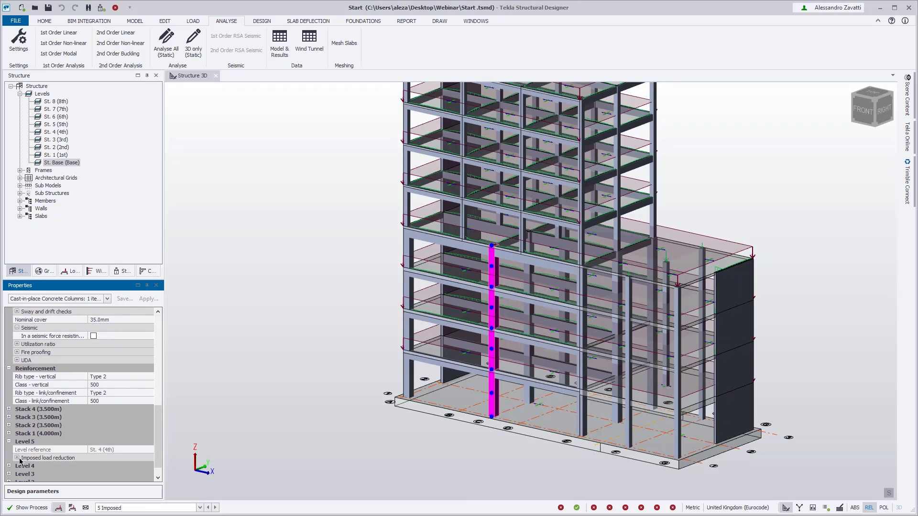
left_click(18, 458)
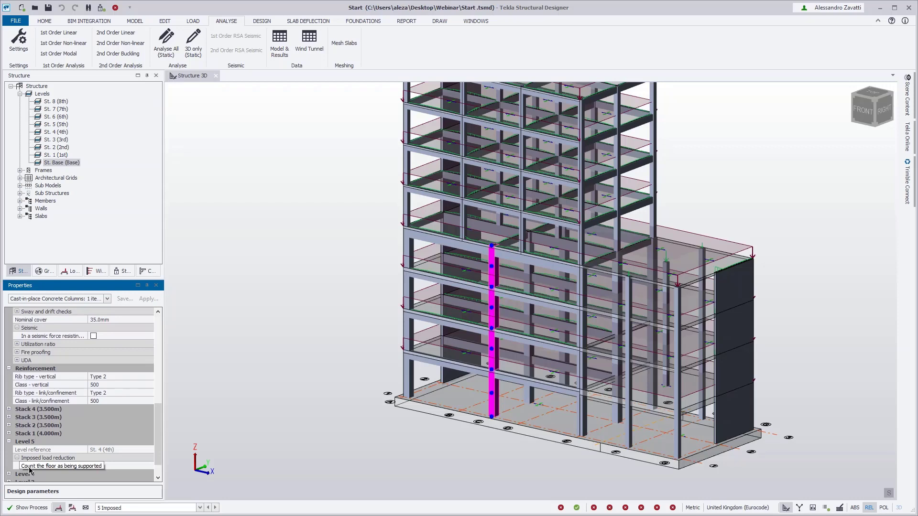
left_click(94, 466)
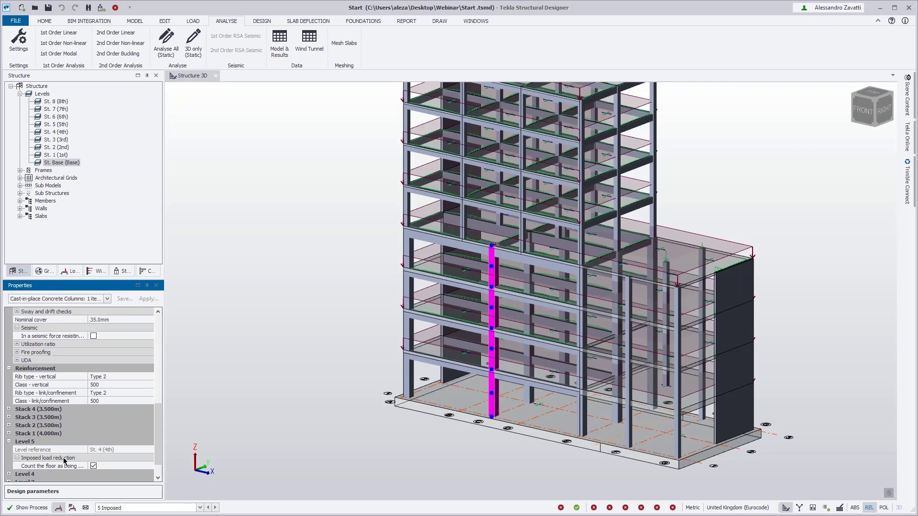
- Review which construction levels are marked as floors, and accept the level definitions
left_click(37, 94)
double_click(37, 94)
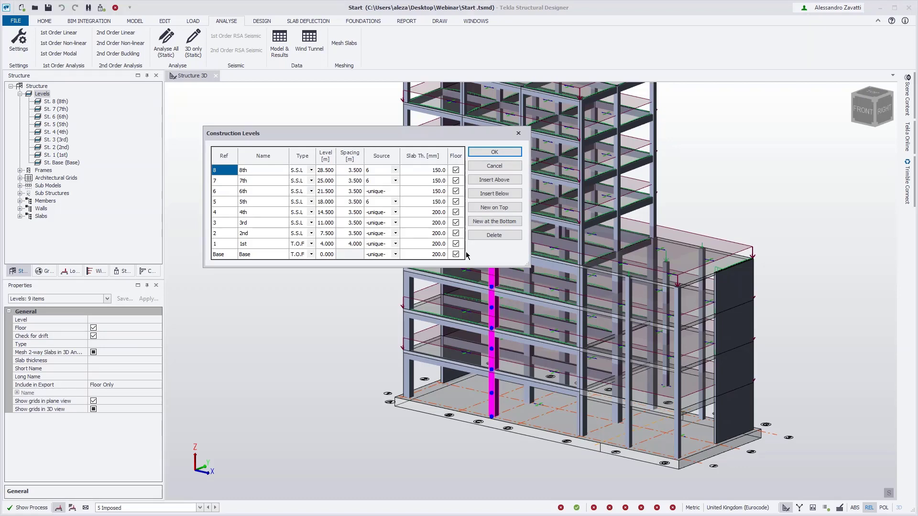
left_click(495, 152)
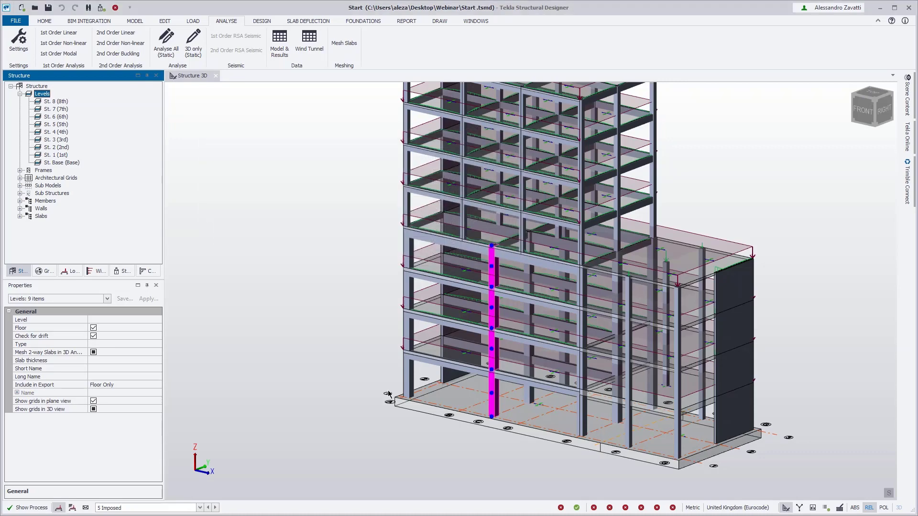
- Switch to the review view and use Show/Alter State to colour the model by the Imposed load reduction attribute
left_click(827, 510)
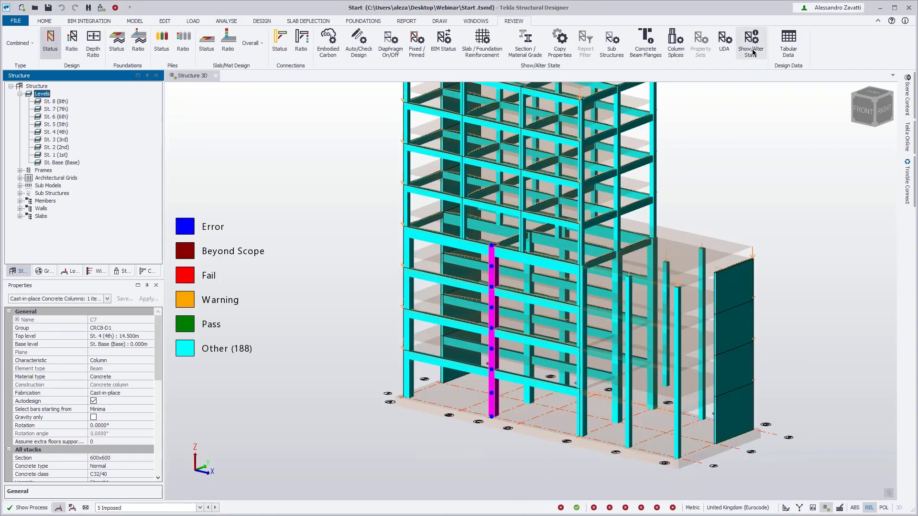
left_click(752, 52)
left_click(153, 324)
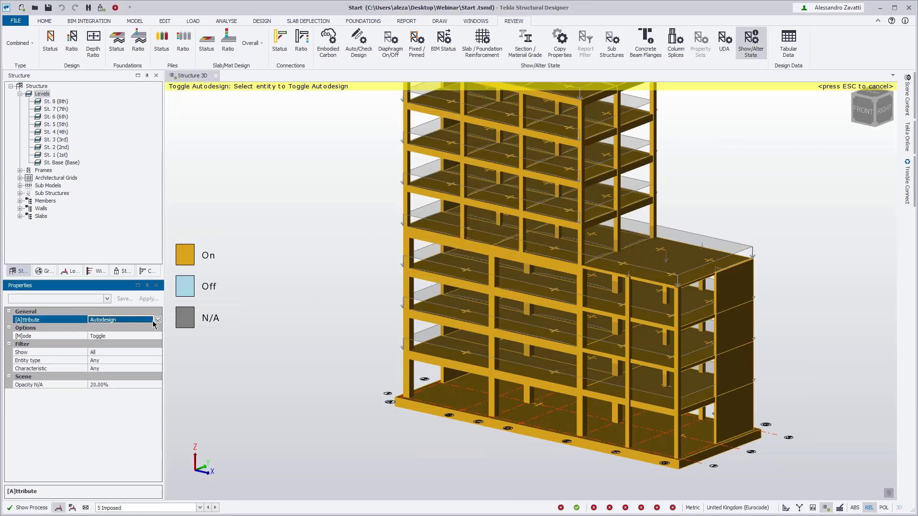
left_click(157, 320)
scroll(121, 395, "down", 2)
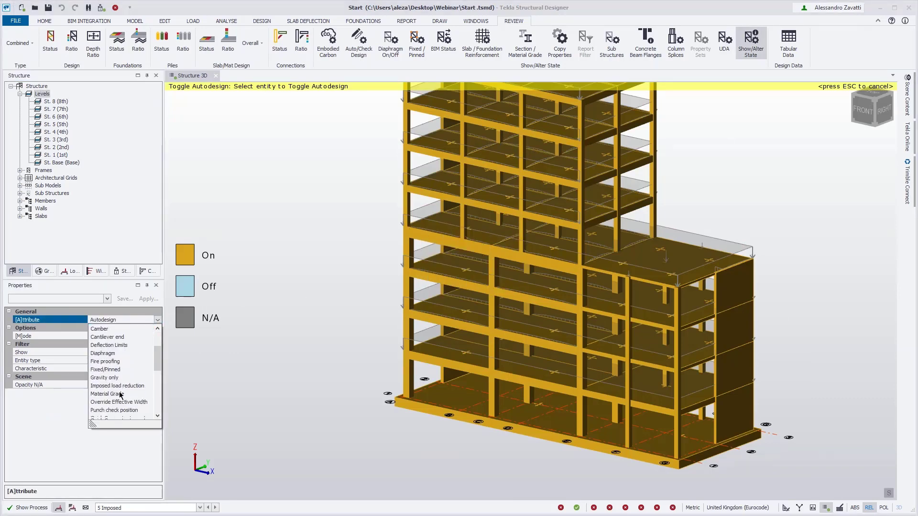
left_click(120, 386)
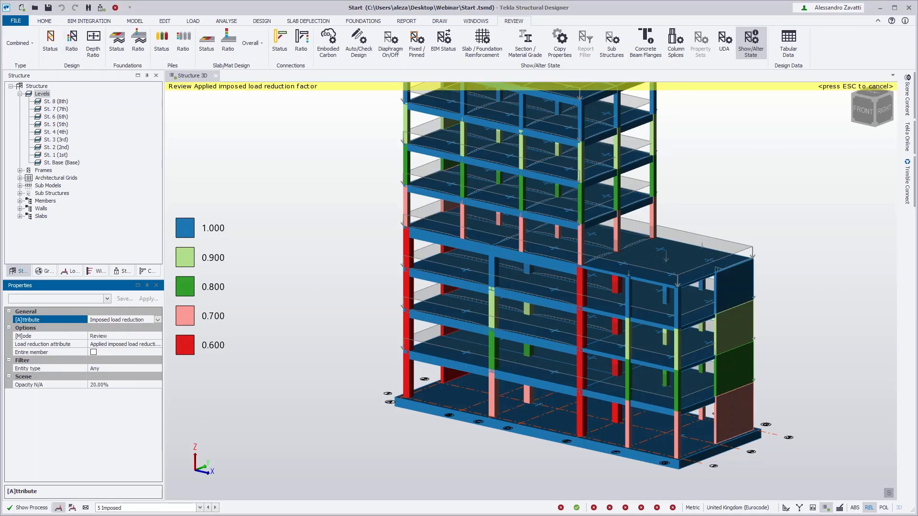
- Examine the applied imposed load reduction factor and the number of floors carried down the stacks of columns C4 and C7
scroll(251, 375, "down", 3)
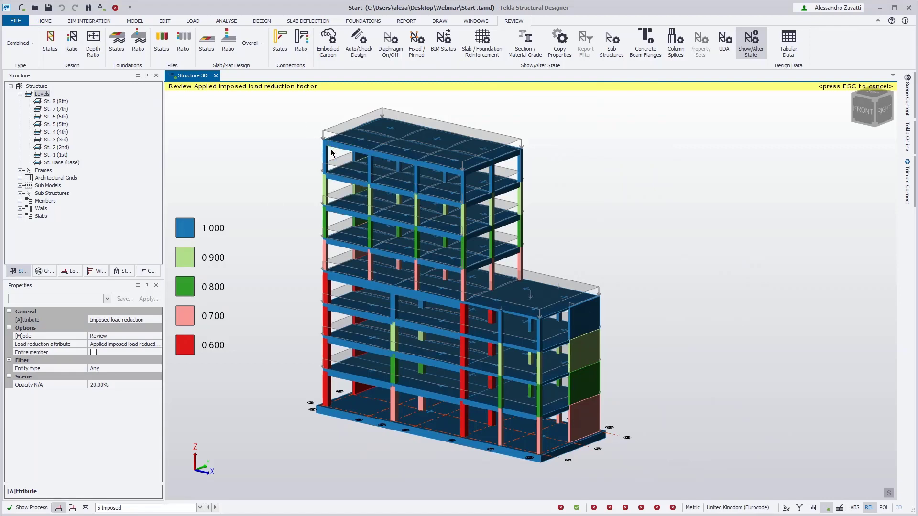
mouse_move(325, 155)
mouse_move(376, 166)
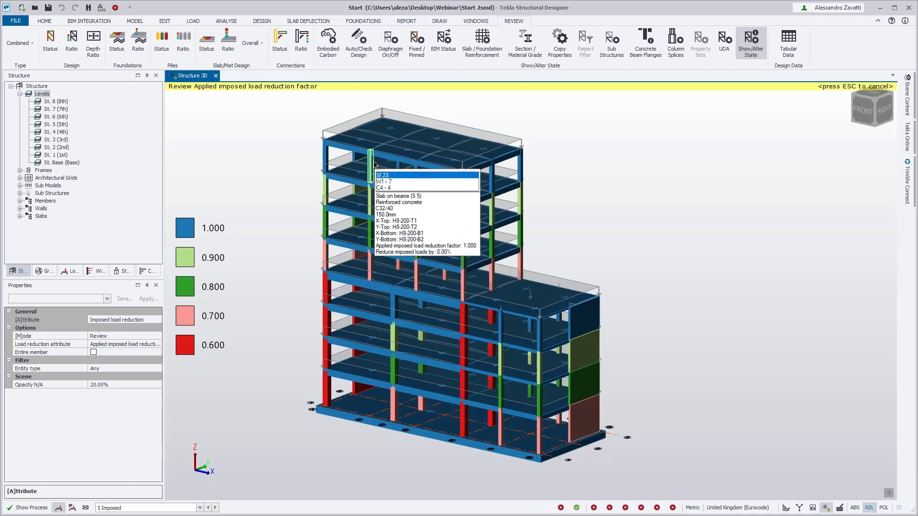
mouse_move(371, 209)
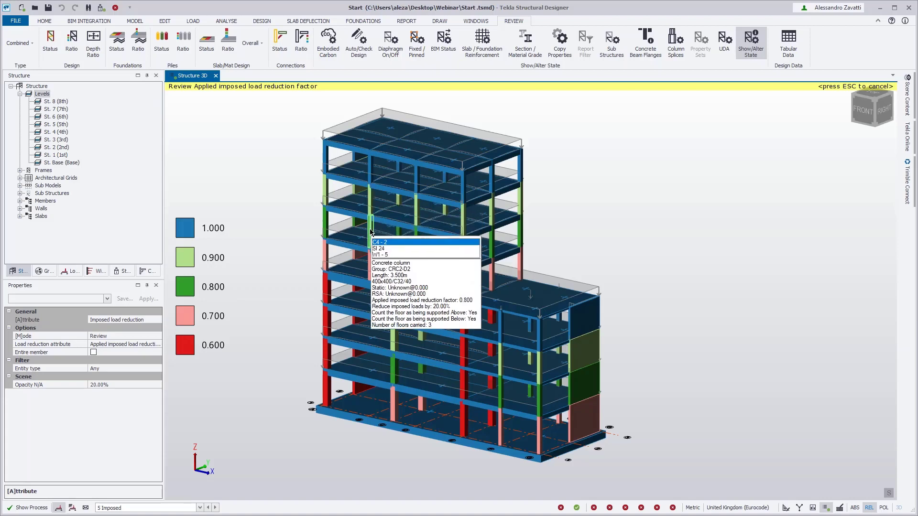
mouse_move(378, 293)
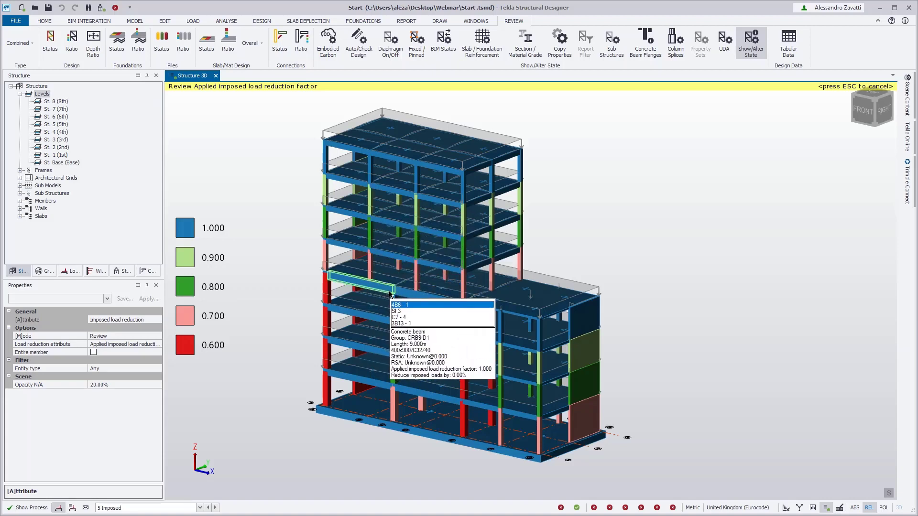
mouse_move(394, 311)
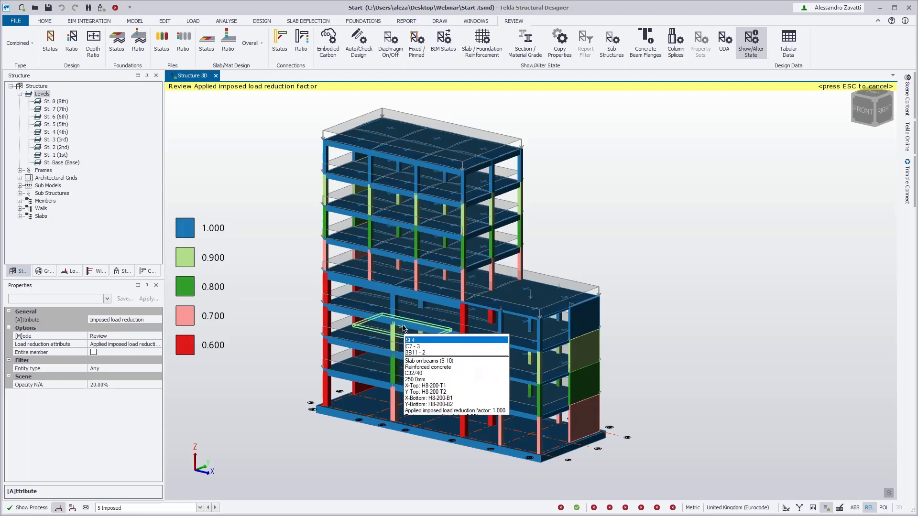
mouse_move(398, 334)
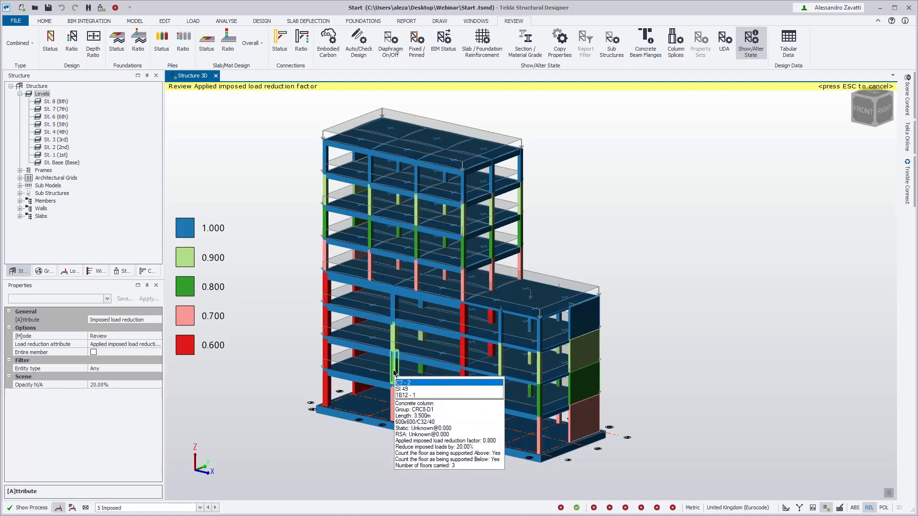
mouse_move(393, 408)
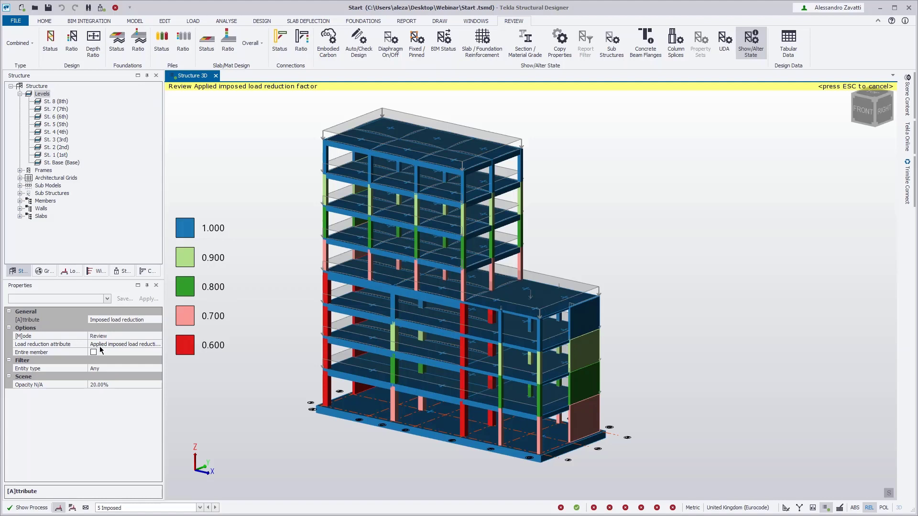
- Change the reviewed load reduction attribute to Reduce imposed loads by, keeping the mode on Review
double_click(153, 345)
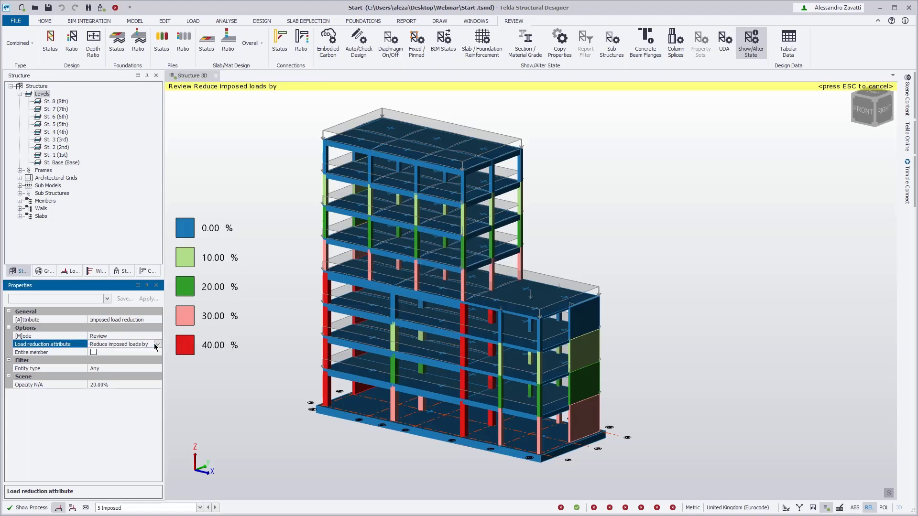
left_click(156, 344)
left_click(227, 333)
left_click(158, 337)
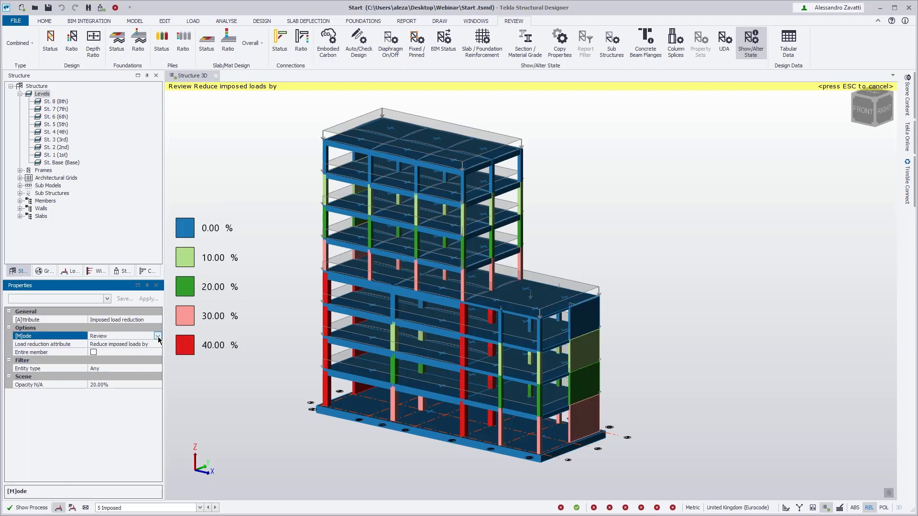
left_click(280, 185)
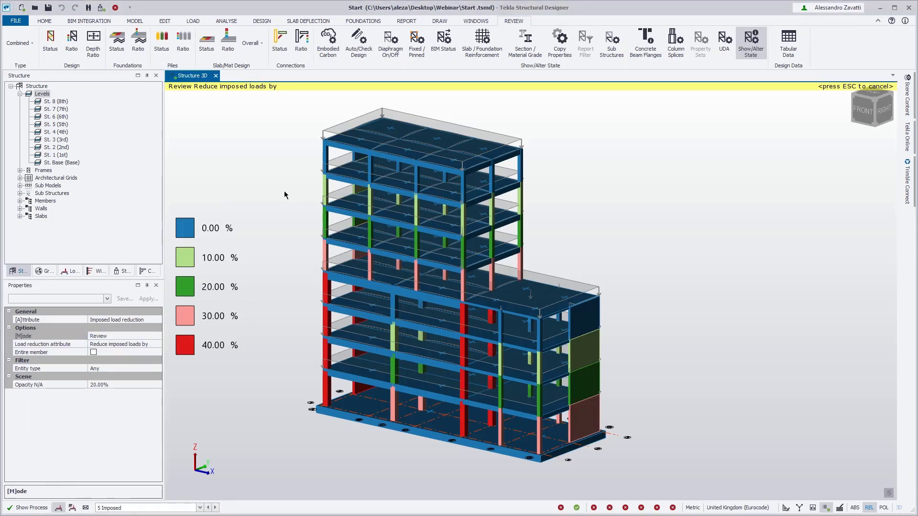
- Open a second Structure 3D view beside the first and recentre the building in both views
right_click(201, 79)
left_click(245, 74)
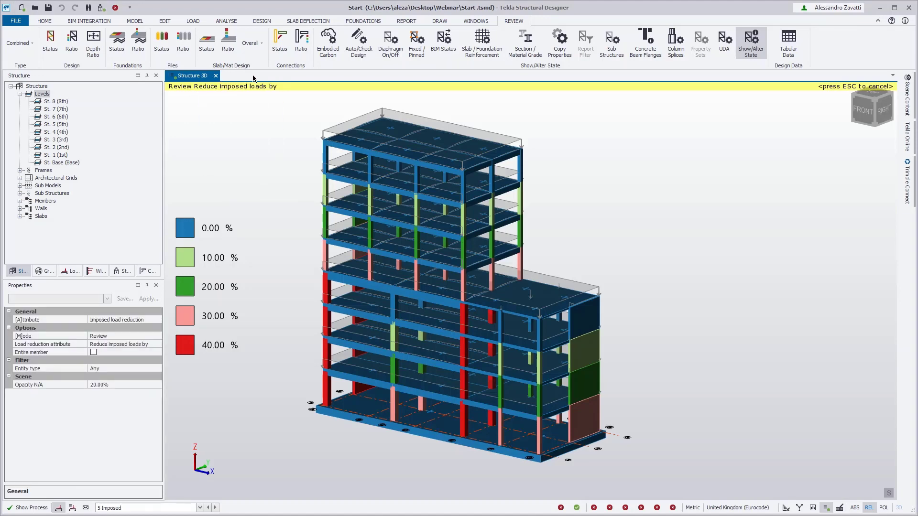
left_click_drag(252, 75, 548, 286)
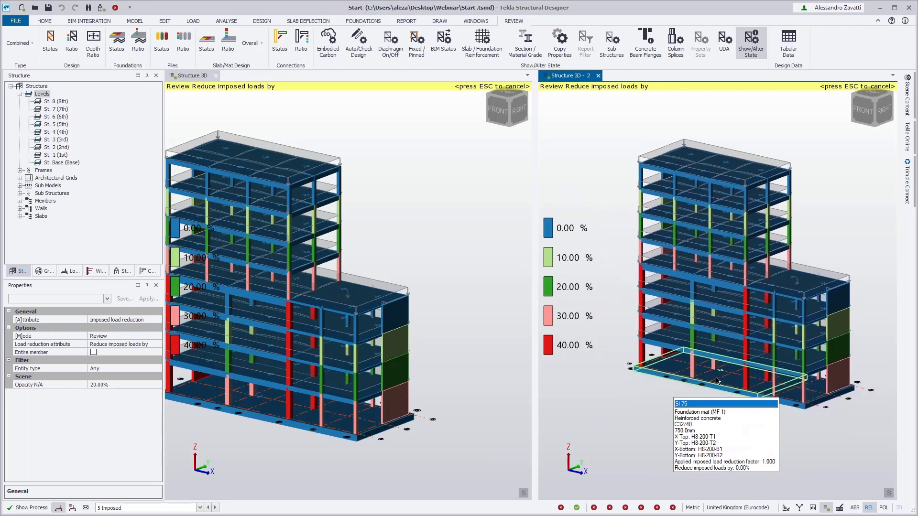
middle_click_drag(691, 406, 681, 423)
middle_click_drag(472, 354, 540, 349)
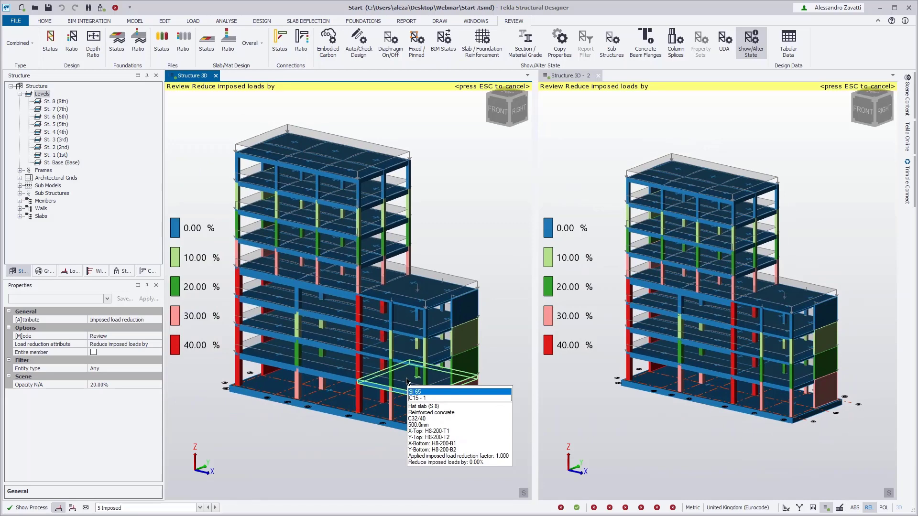
- In the original 3D view, change the mode to Set and the load reduction attribute to Assume extra floors supported
left_click(158, 338)
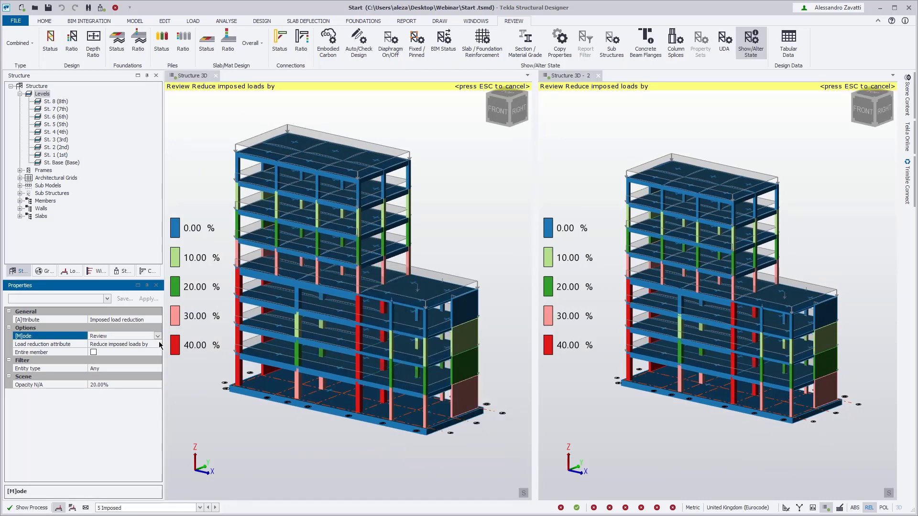
left_click(157, 336)
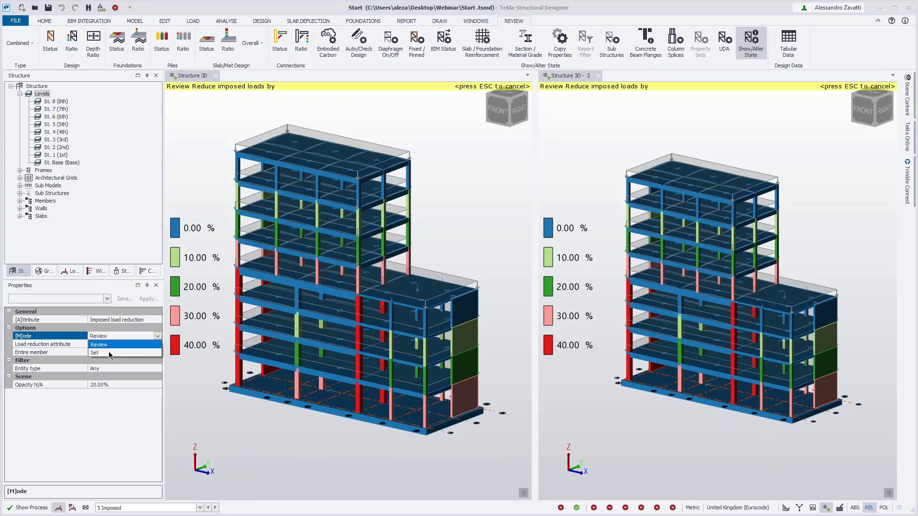
left_click(107, 351)
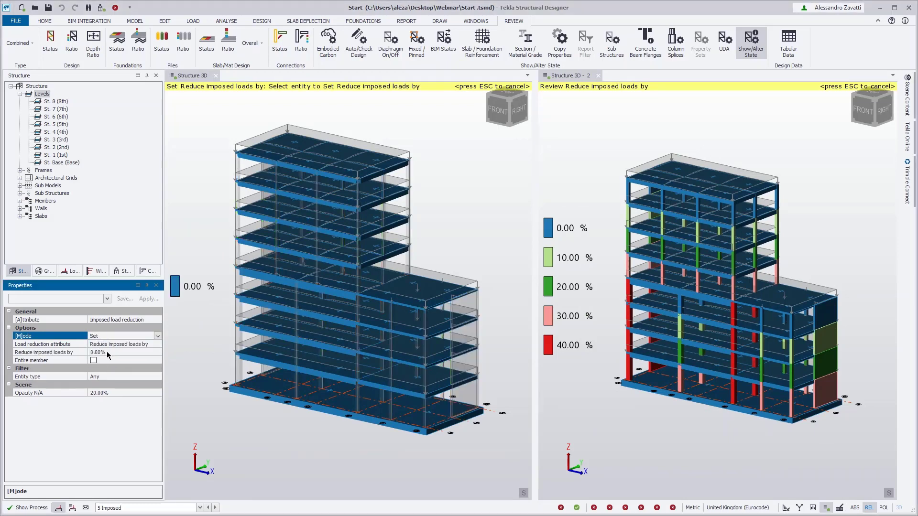
left_click(157, 344)
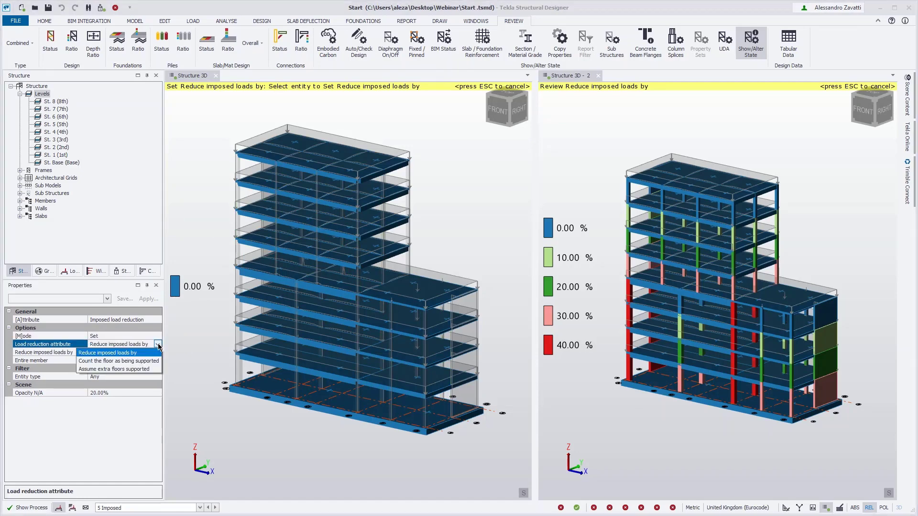
left_click(114, 369)
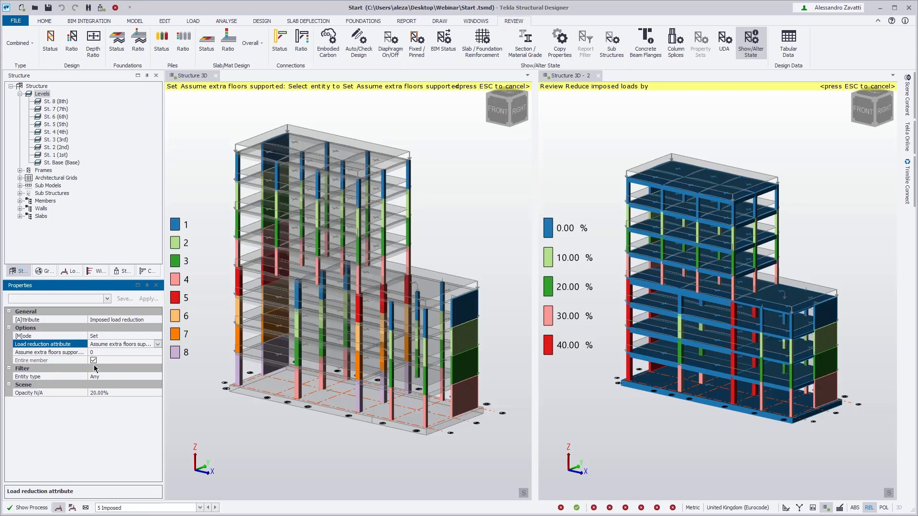
right_click_drag(301, 427, 299, 400)
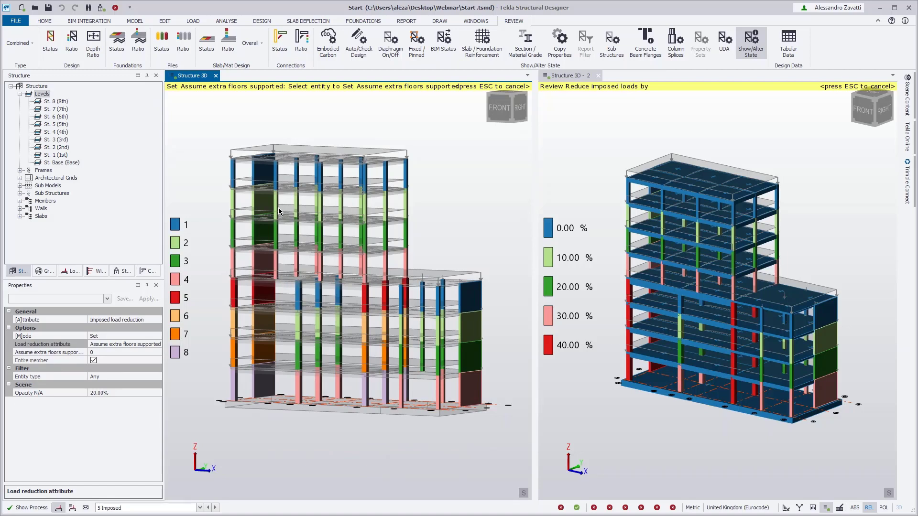
- Set the assumed extra floors supported to 4 and apply it to the three four-storey column stacks beneath the tower
left_click(106, 351)
type("4")
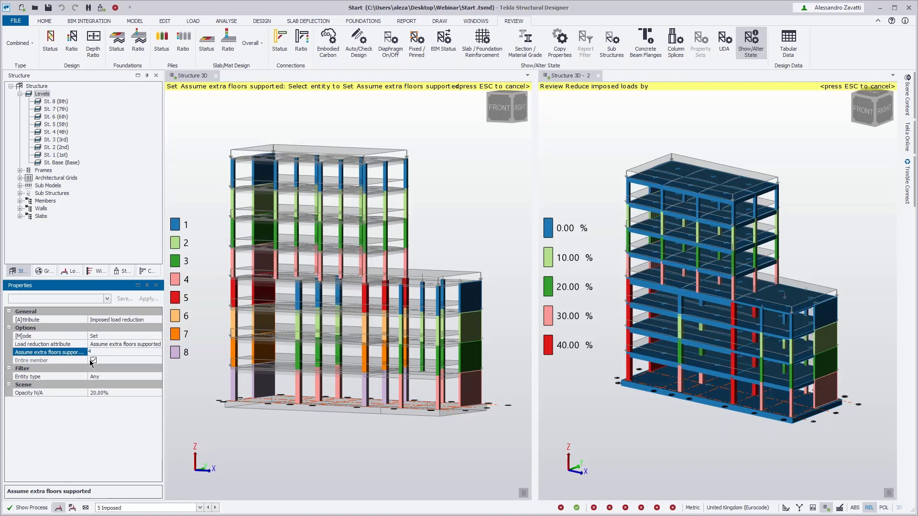
left_click(274, 437)
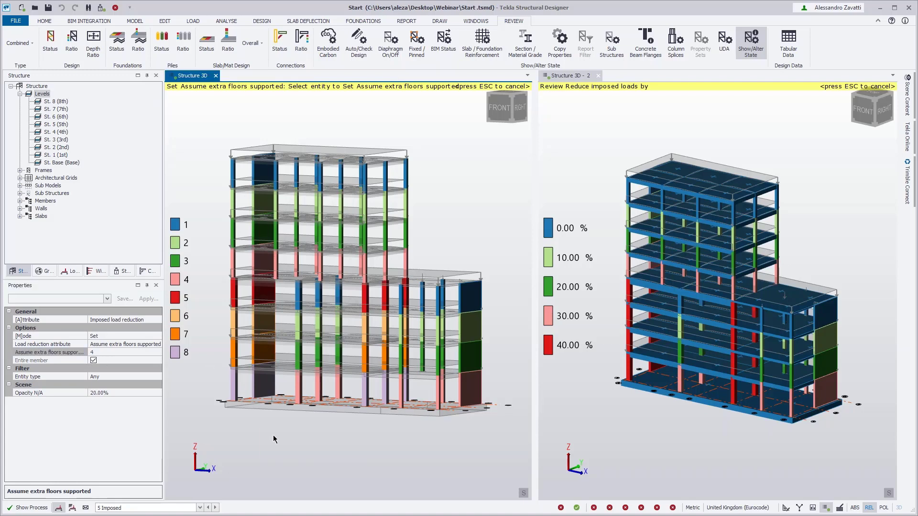
left_click(300, 359)
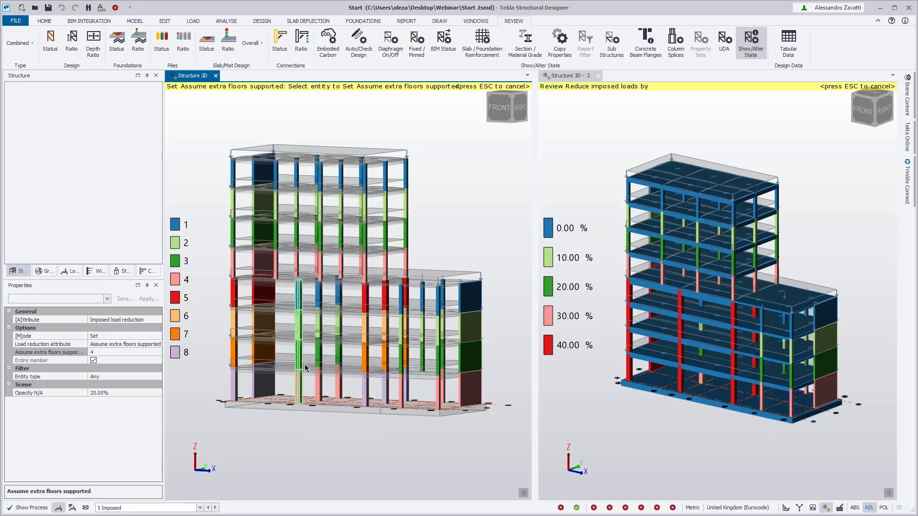
left_click(363, 360)
right_click_drag(356, 360, 365, 349)
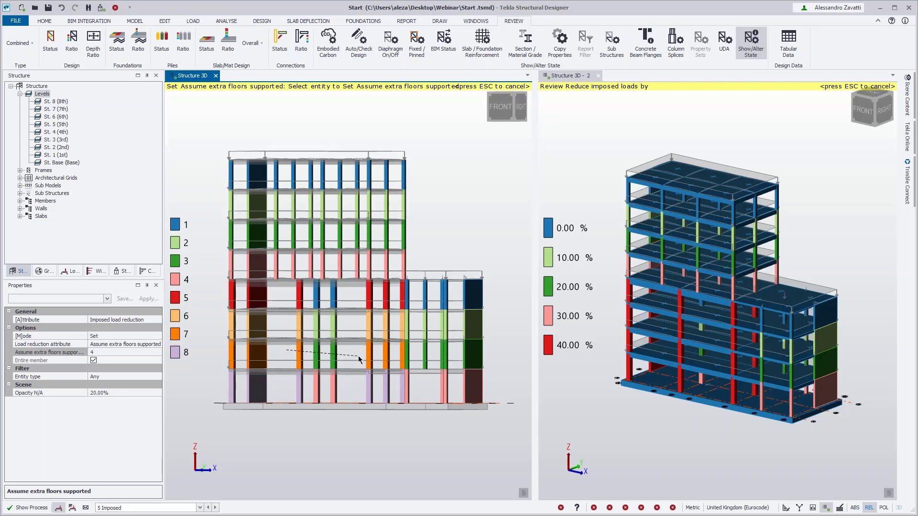
left_click_drag(358, 356, 363, 350)
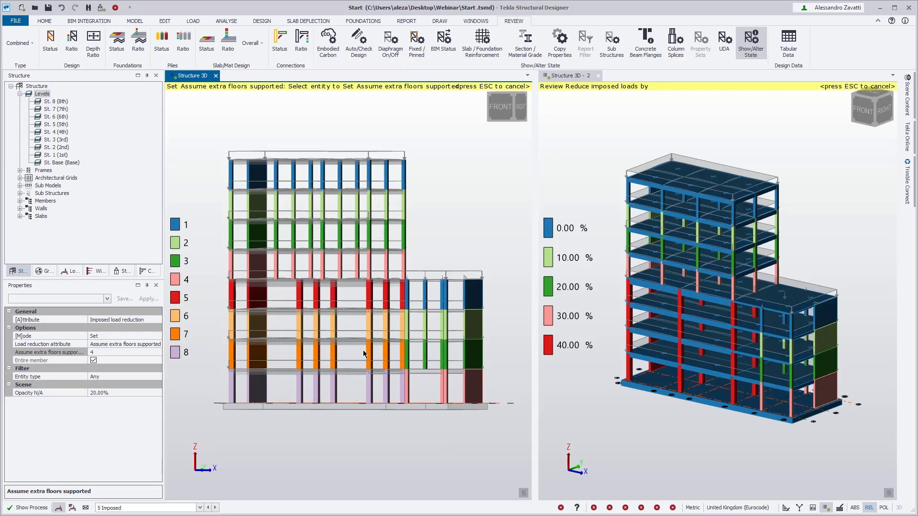
- Examine the imposed load reduction percentages of the modified column stacks in the second 3D view
right_click_drag(661, 450, 683, 414)
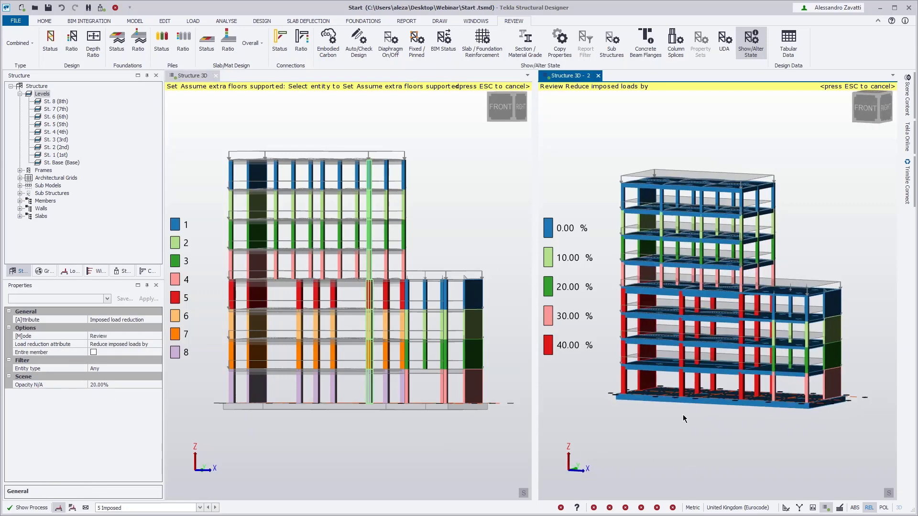
scroll(683, 415, "up", 3)
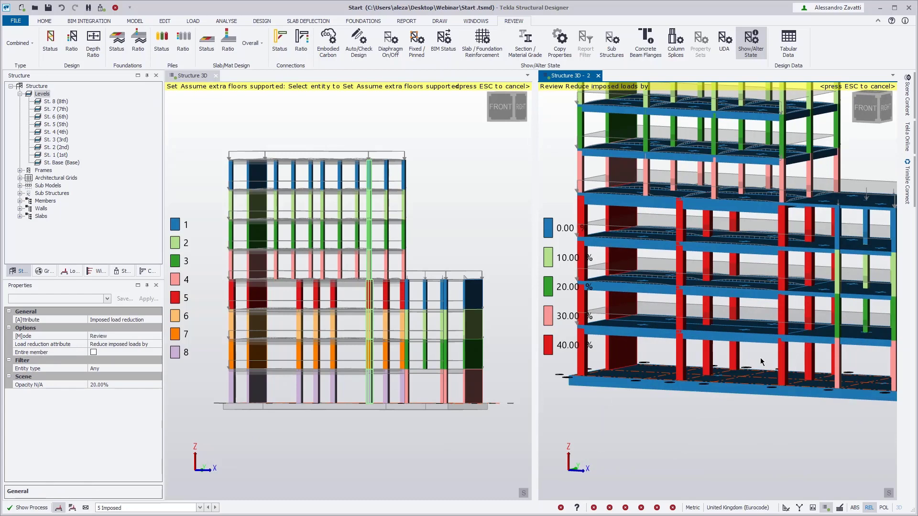
scroll(725, 401, "down", 4)
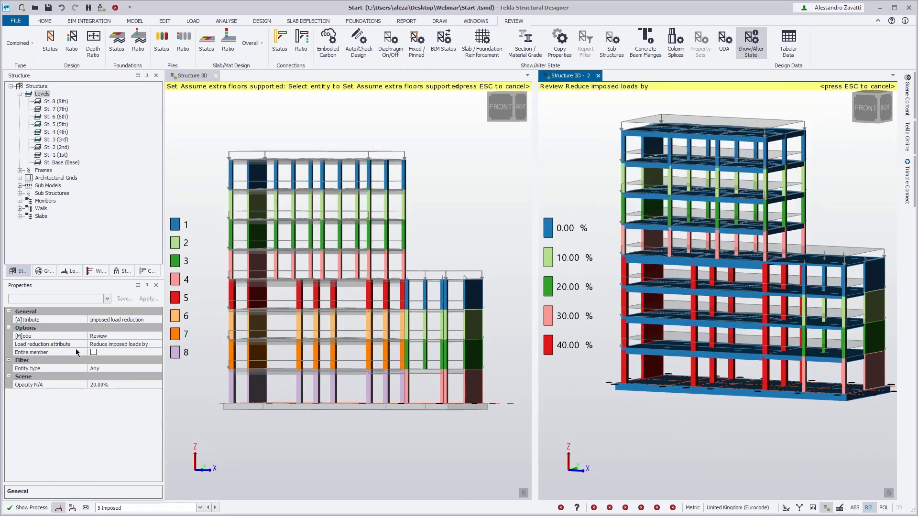
left_click(147, 345)
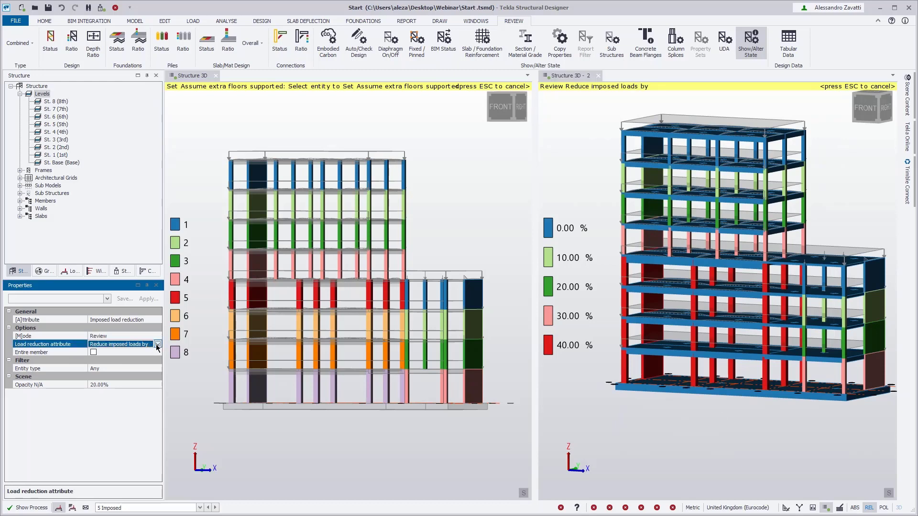
- In the original 3D view, keep the mode on Set and change the load reduction attribute to Reduce imposed loads by
left_click(228, 420)
left_click(159, 337)
left_click(158, 337)
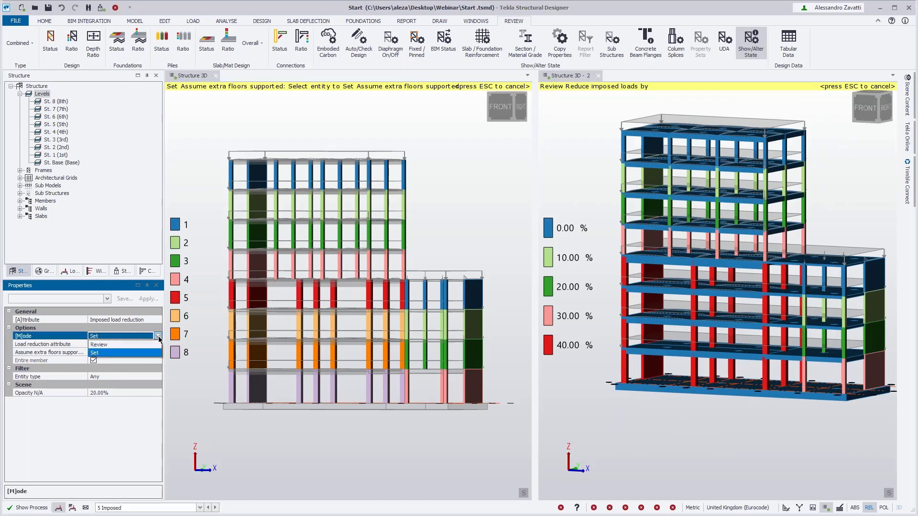
left_click(106, 351)
right_click_drag(344, 431, 518, 420)
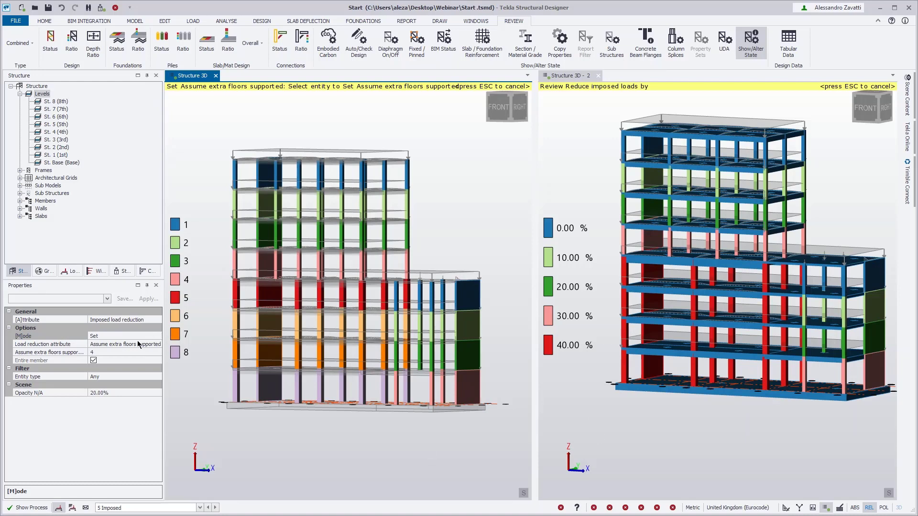
left_click(116, 345)
left_click(158, 344)
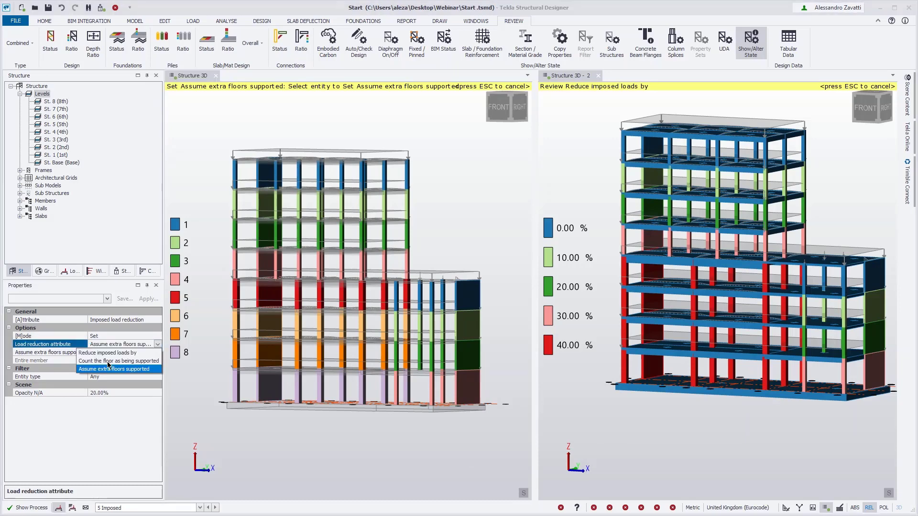
left_click(108, 353)
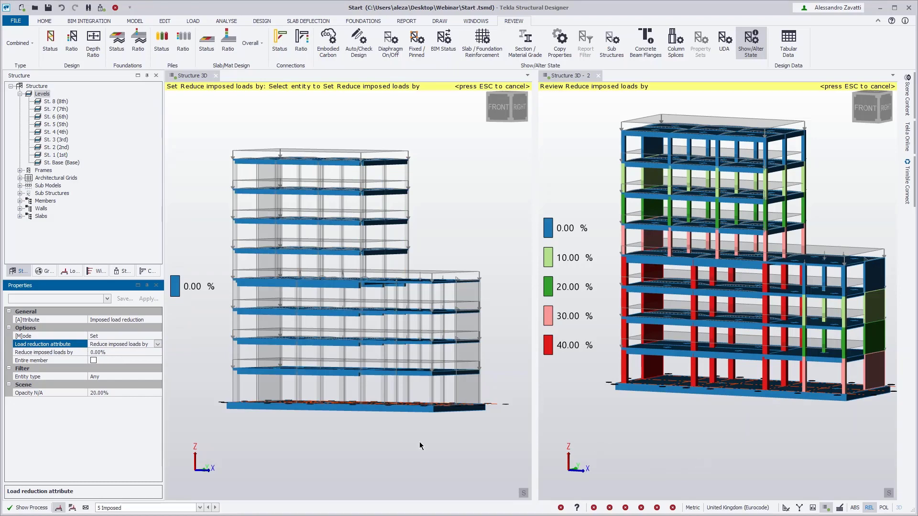
- Filter the entity type to Slab Item and apply a 40% imposed load reduction to the base slab under the tower
middle_click_drag(417, 445, 453, 465)
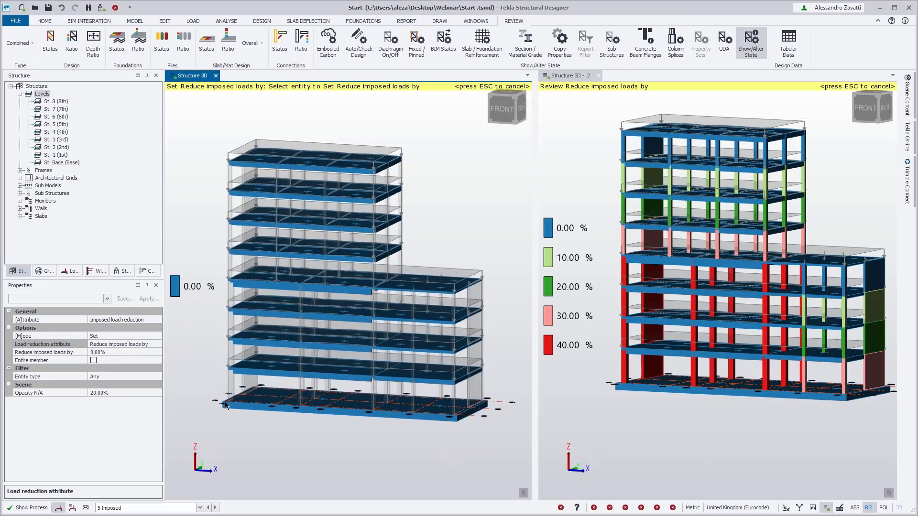
left_click(153, 379)
left_click(157, 376)
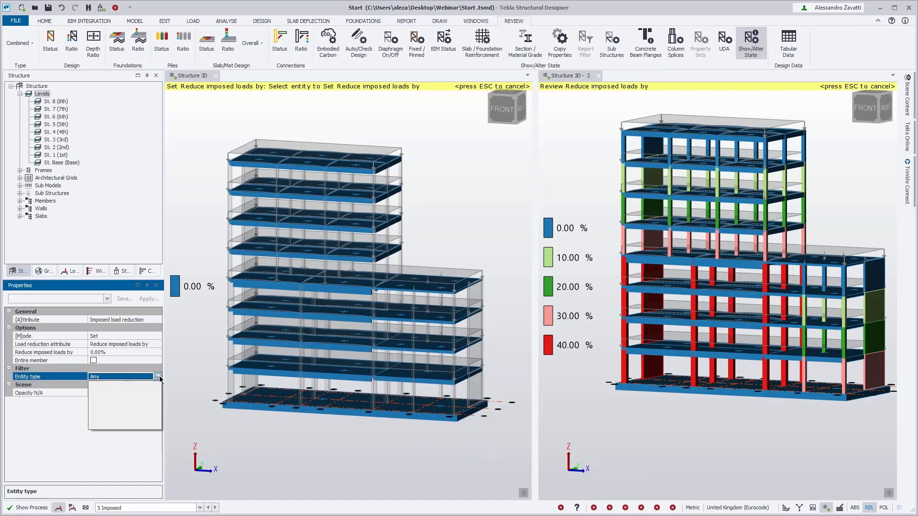
left_click(114, 393)
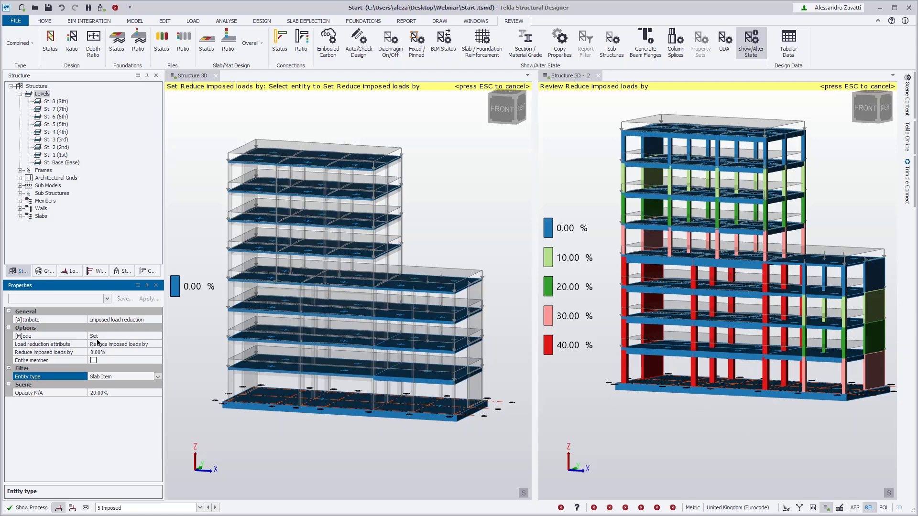
left_click(99, 353)
type("40")
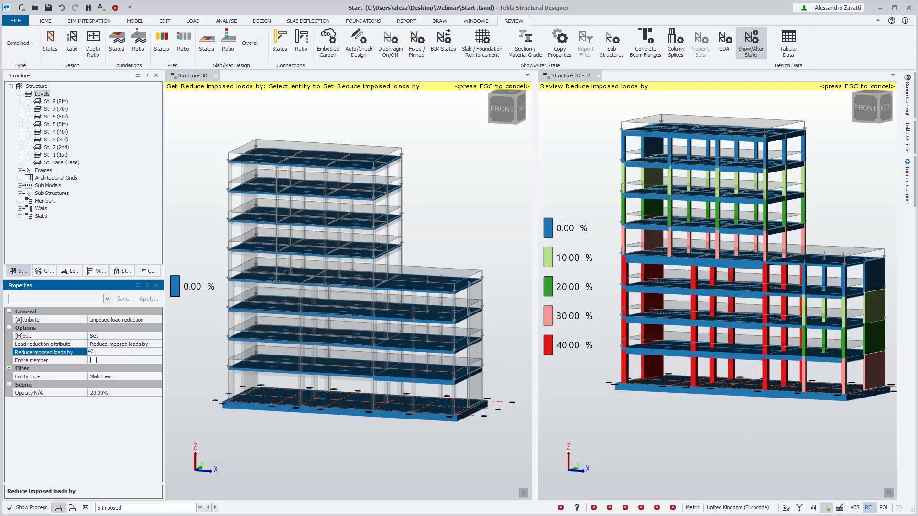
left_click(294, 466)
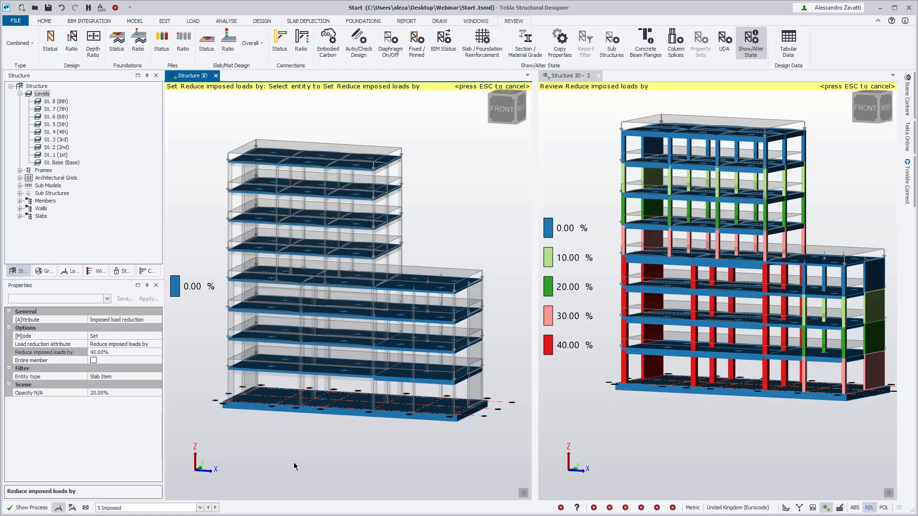
left_click(258, 406)
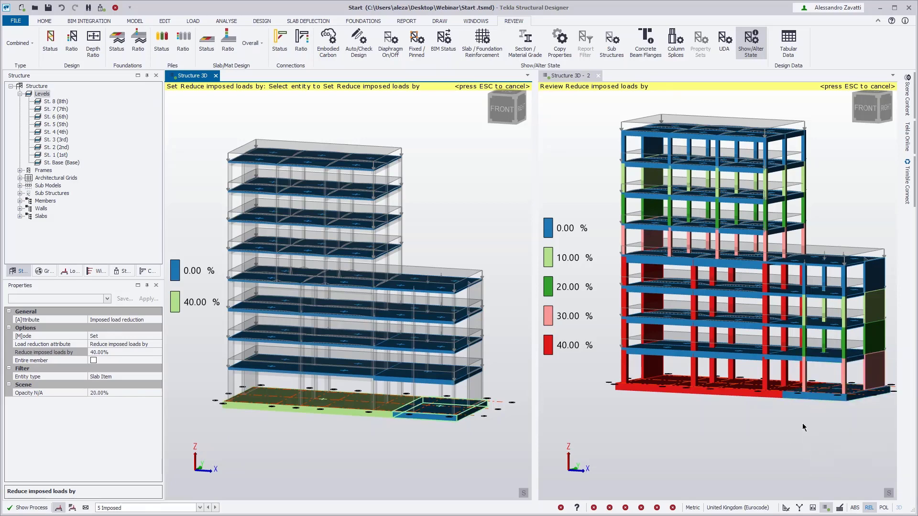
- Apply a 30% imposed load reduction to the base slab under the lower wing and check it against the columns
left_click(96, 352)
double_click(95, 352)
type("30")
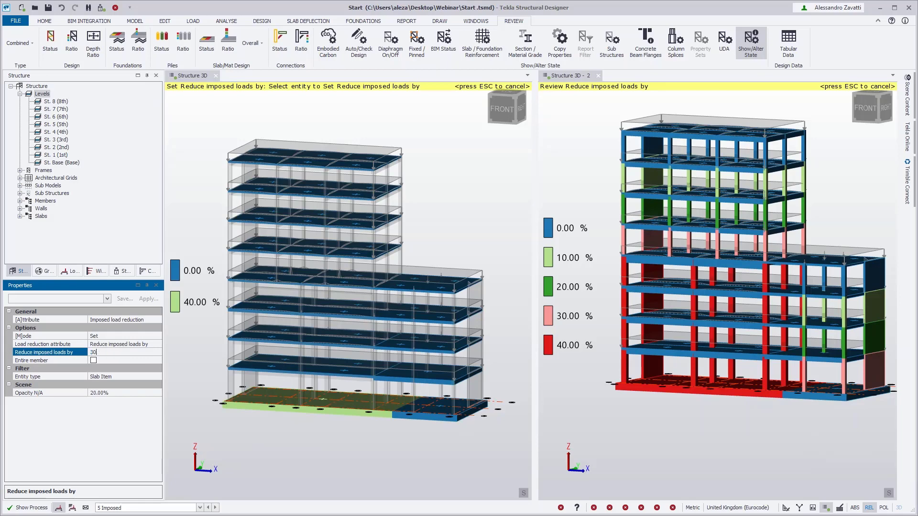
left_click(455, 420)
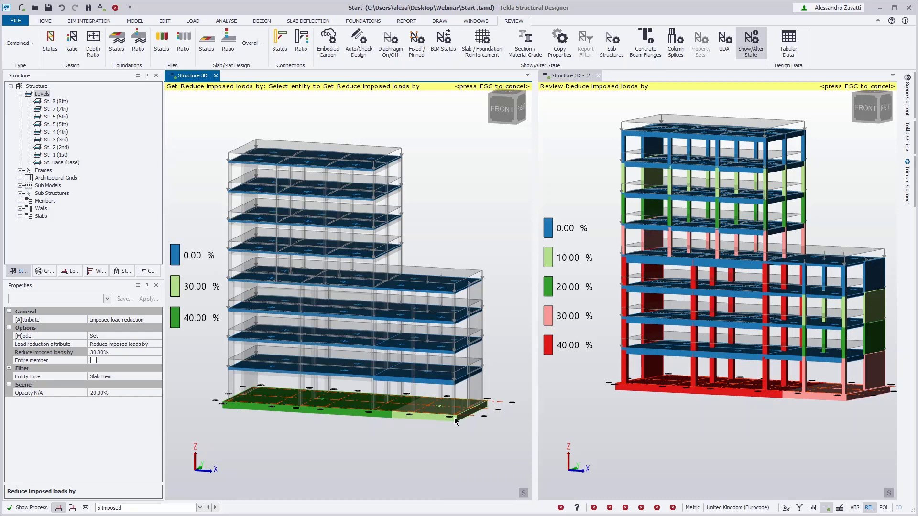
scroll(789, 339, "up", 5)
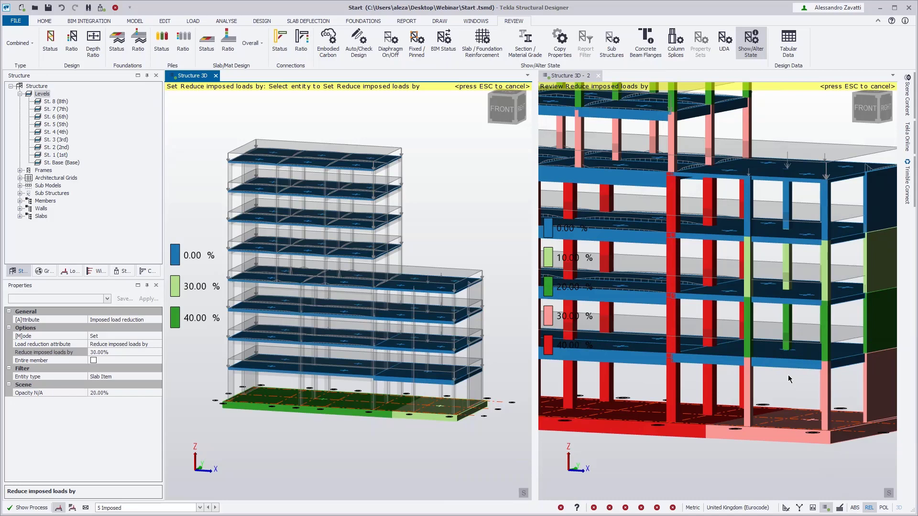
scroll(787, 375, "down", 3)
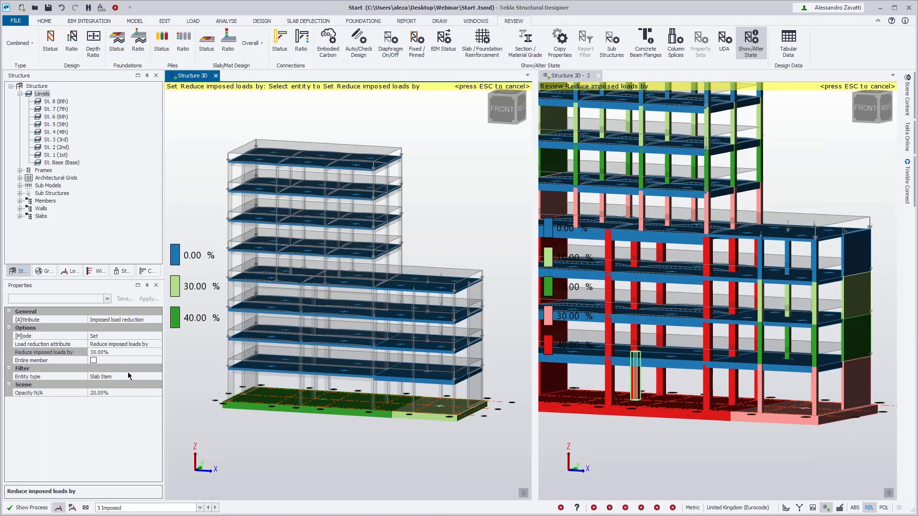
- Apply a 20% imposed load reduction to the lower wing's first-floor slab and check it in the second 3D view
left_click(111, 355)
double_click(111, 353)
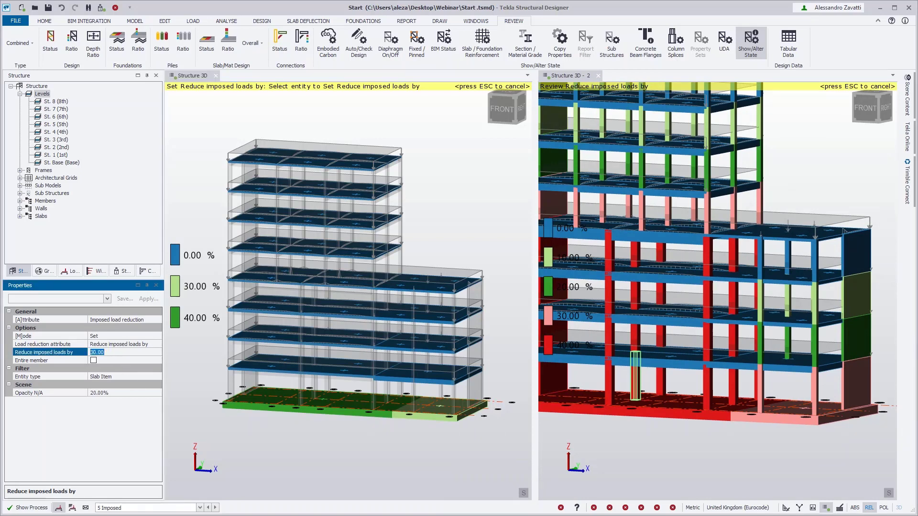
type("20")
left_click(436, 383)
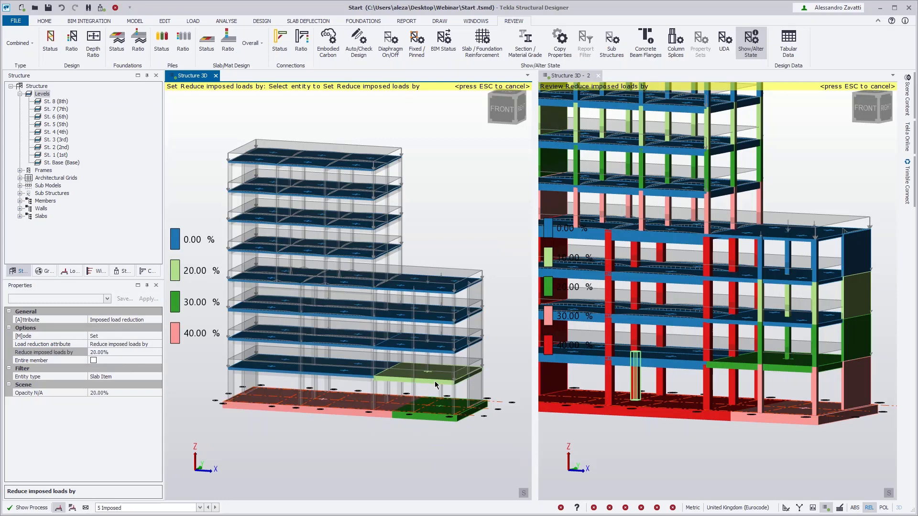
scroll(603, 395, "down", 3)
middle_click_drag(619, 411, 685, 417)
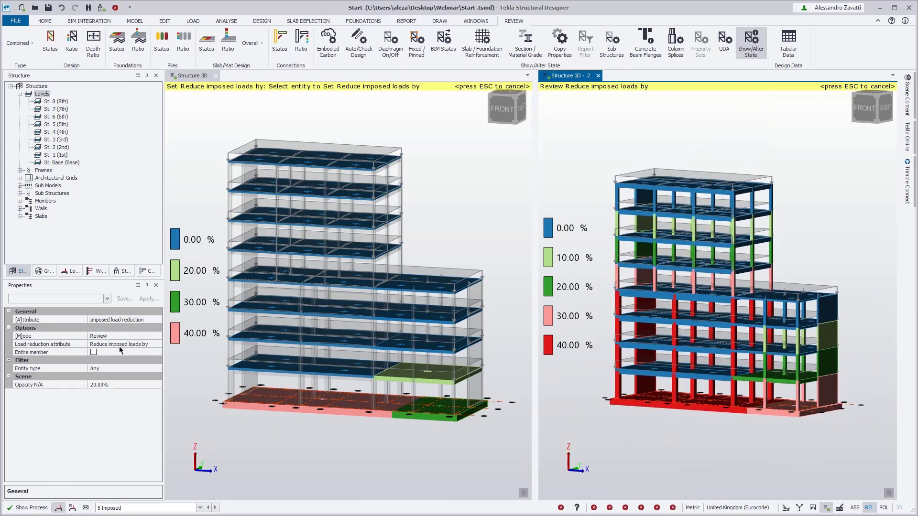
- In the original 3D view, change the entity type filter to Beam
left_click(179, 402)
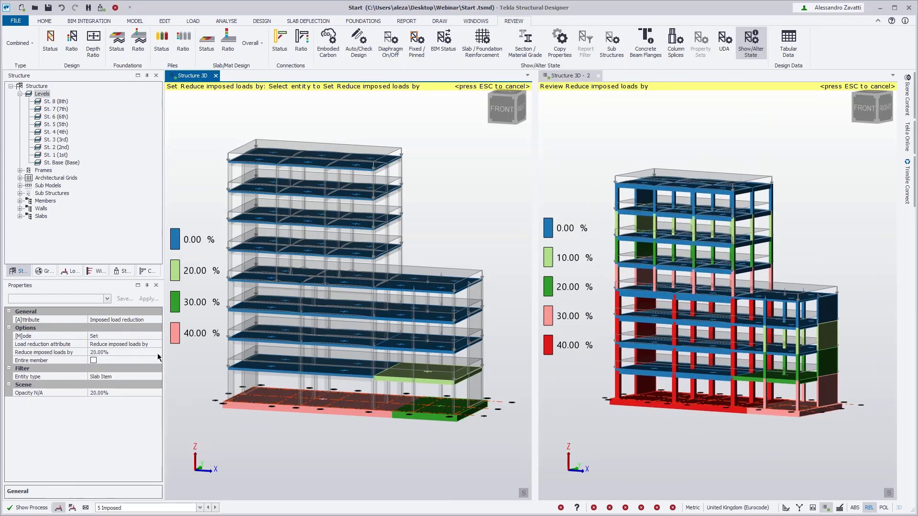
left_click(134, 378)
left_click(157, 376)
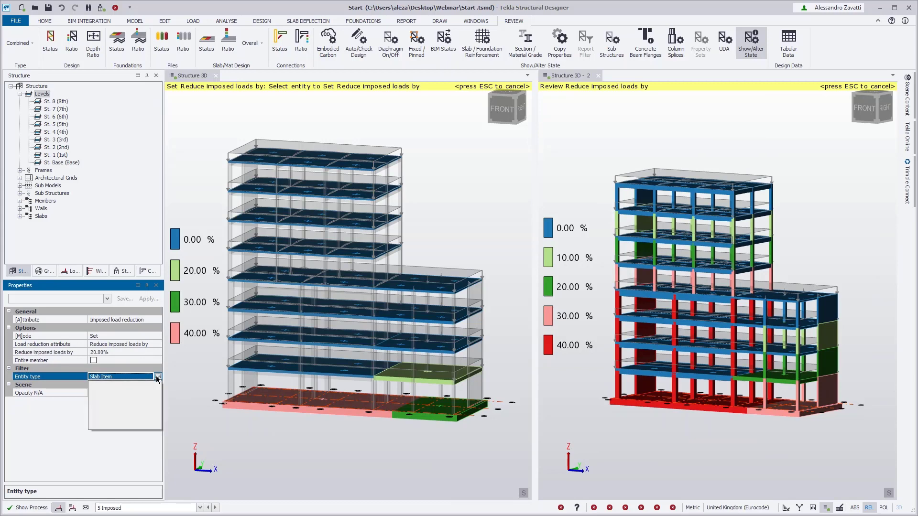
left_click(97, 418)
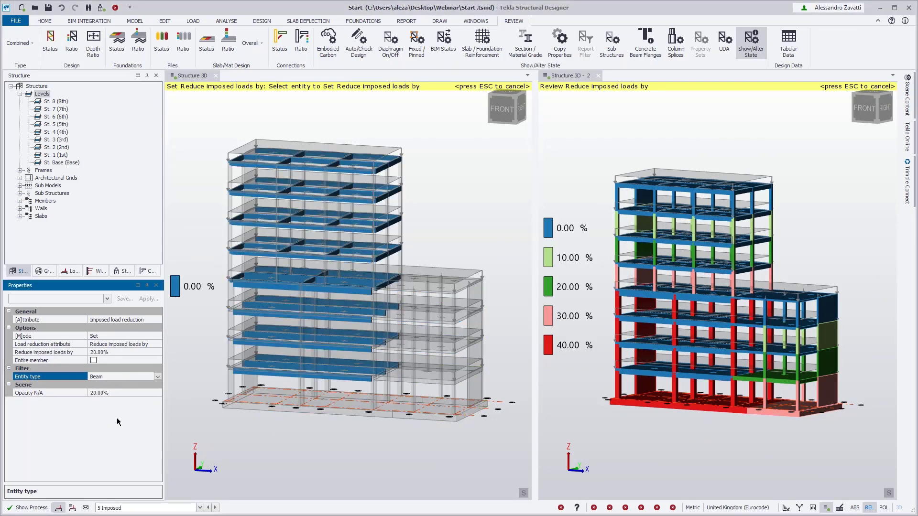
right_click_drag(198, 437, 214, 435)
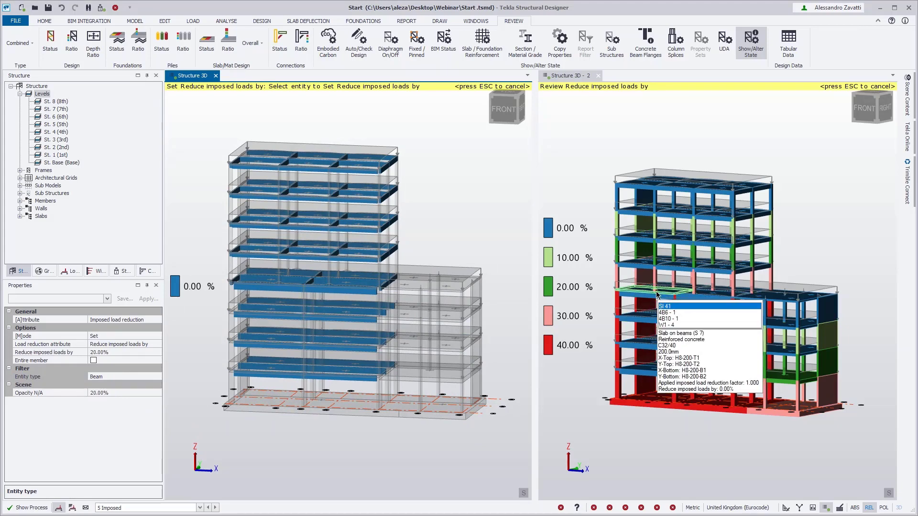
- Set the imposed load reduction to 30% and apply it to the fourth-floor front edge beam span at the tower's outer corner
left_click(98, 352)
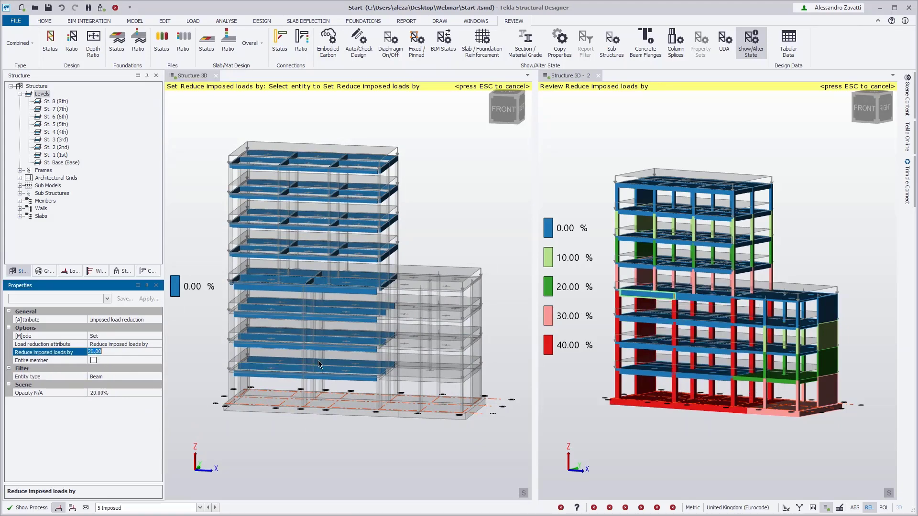
type("30")
key("Return")
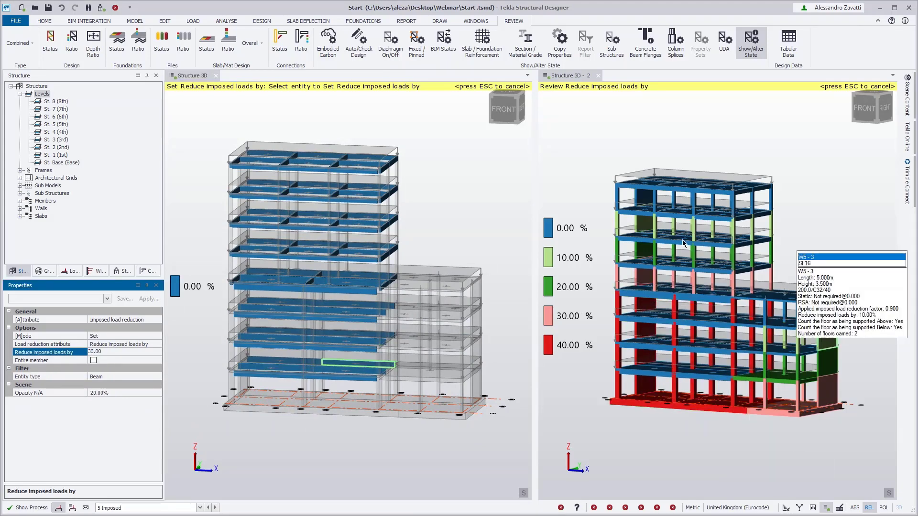
scroll(657, 313, "up", 4)
middle_click_drag(657, 313, 684, 312)
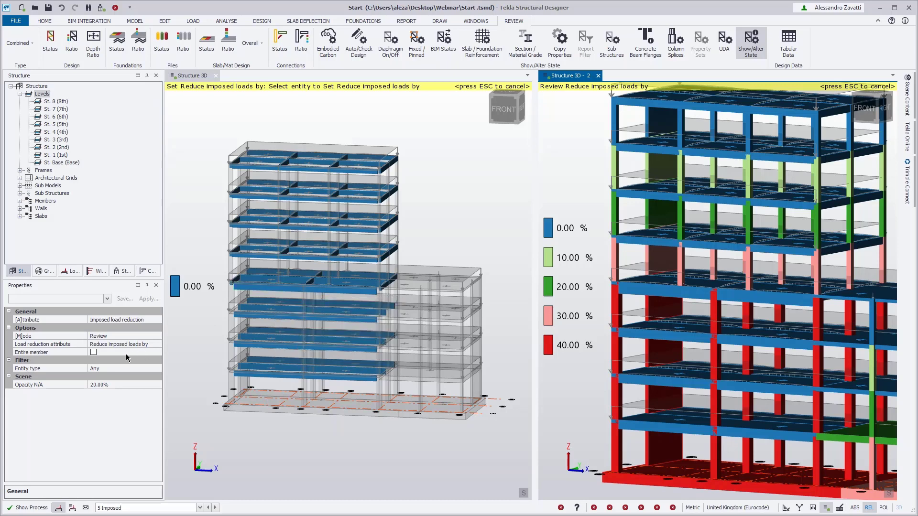
left_click(248, 291)
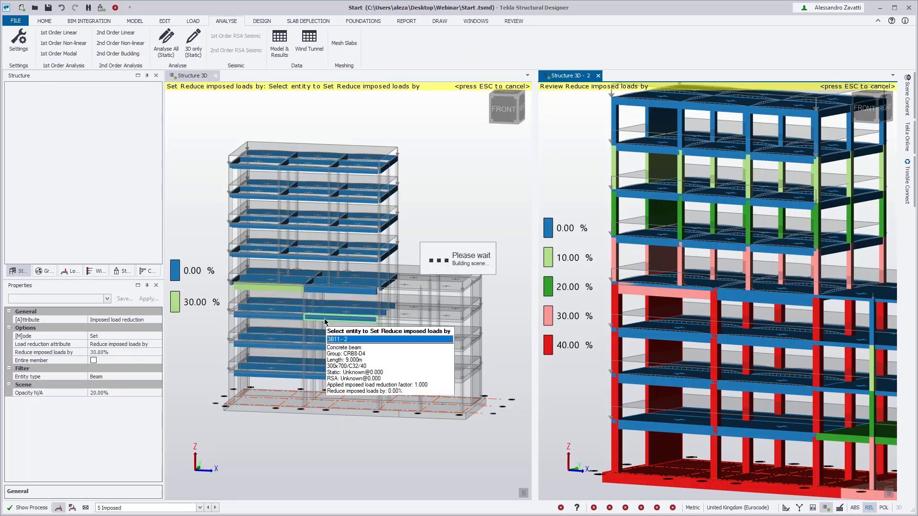
- Enable the entire member option and apply the 30% imposed load reduction to the fourth-floor transfer beams
left_click(94, 362)
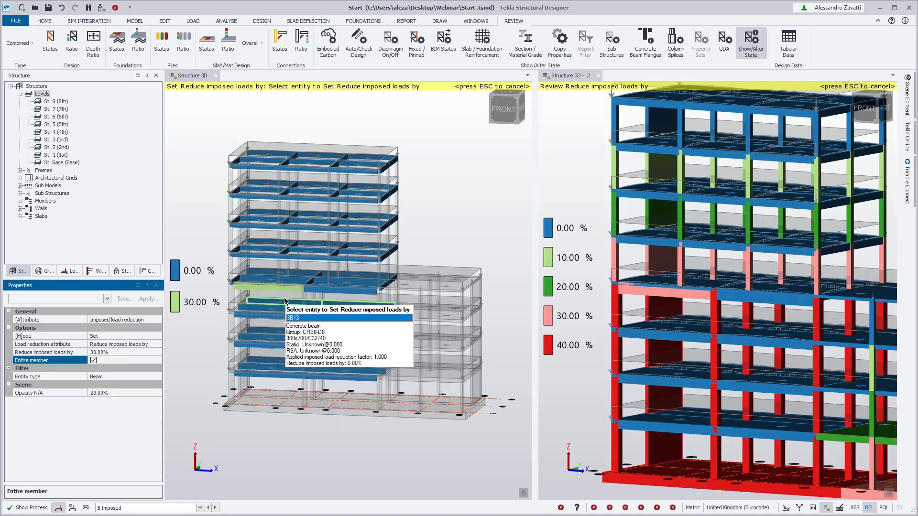
left_click(310, 270)
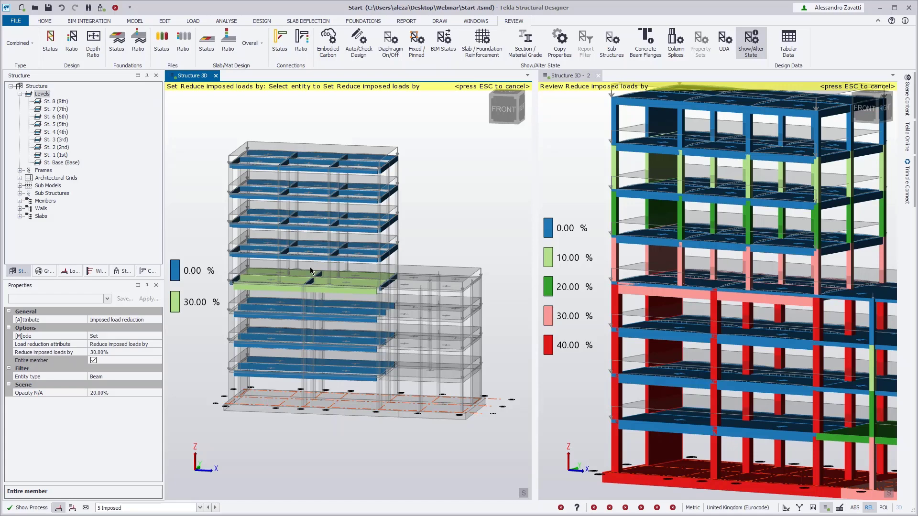
middle_click_drag(427, 449, 399, 457)
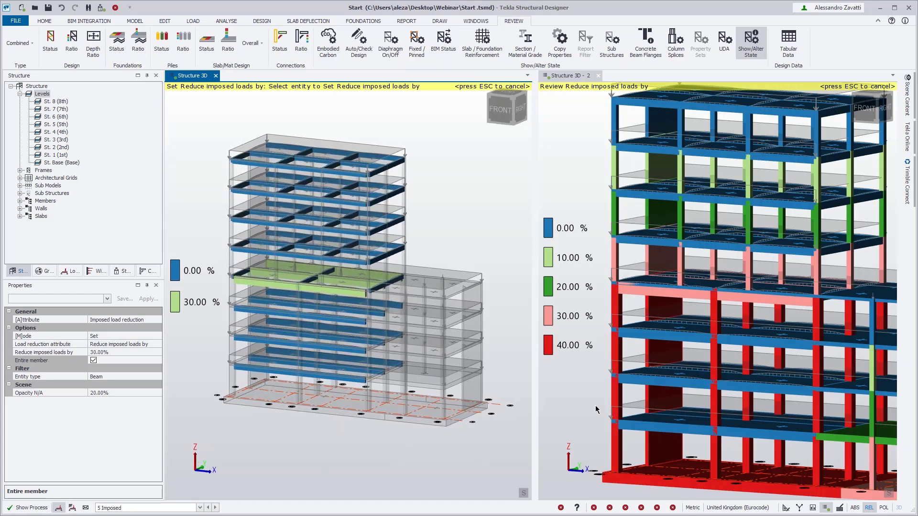
- Compare the column axial forces for the 5 Imposed case with Reduce Axial Force off and on
mouse_move(670, 453)
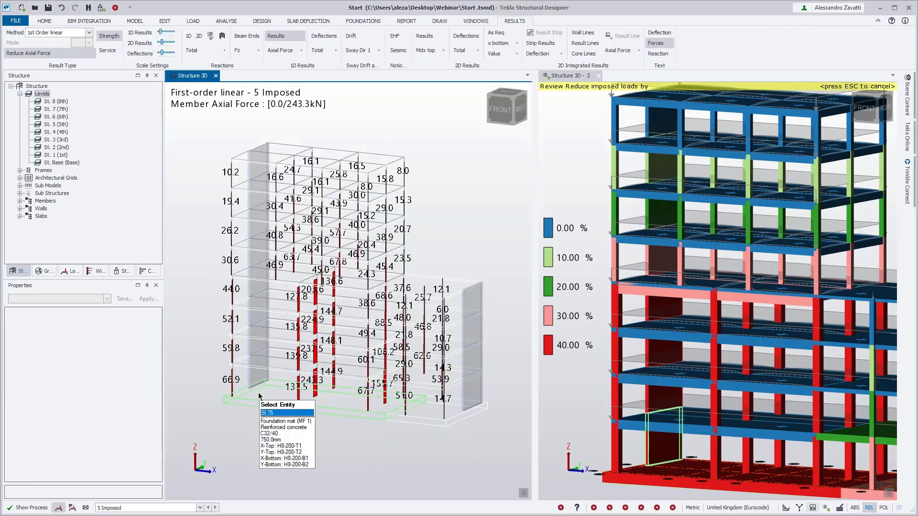
scroll(288, 439, "up", 3)
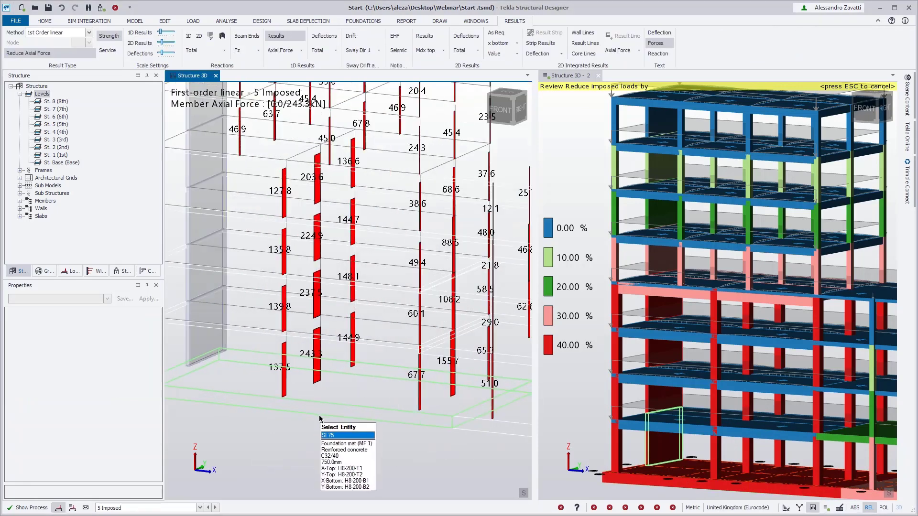
scroll(270, 422, "down", 2)
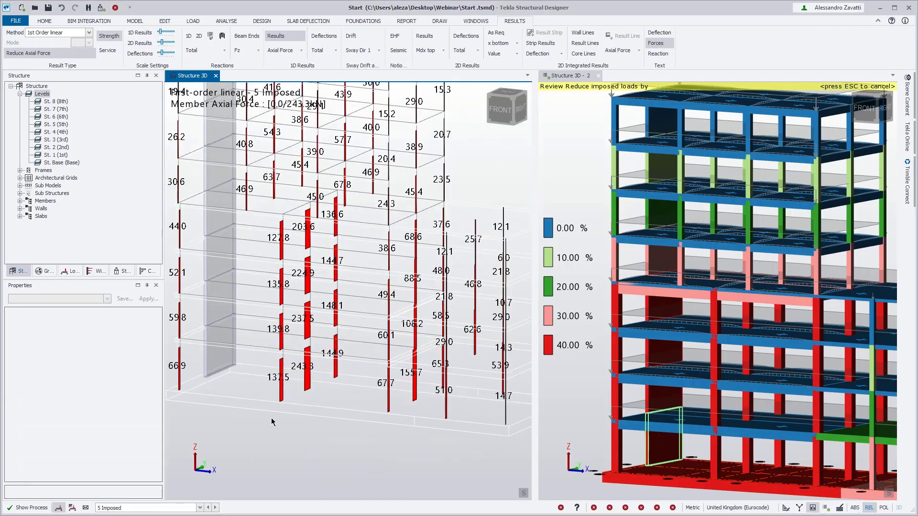
left_click(68, 56)
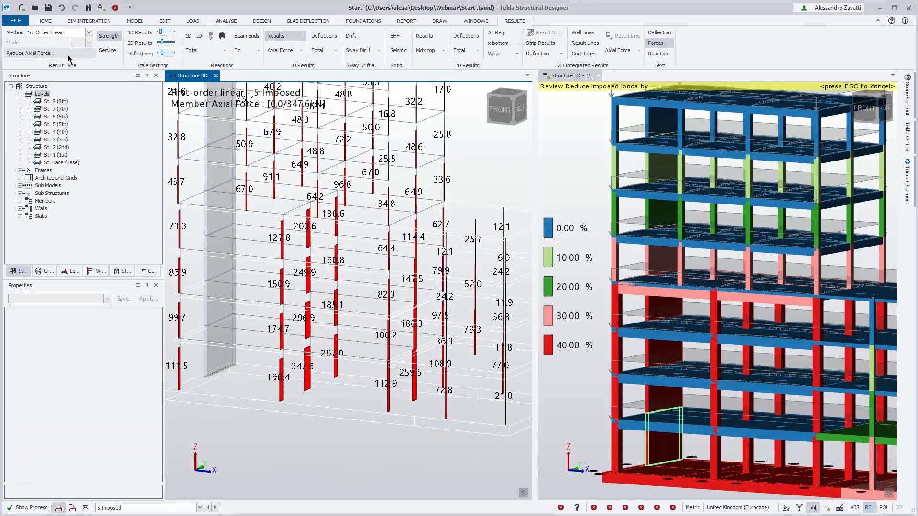
left_click(68, 56)
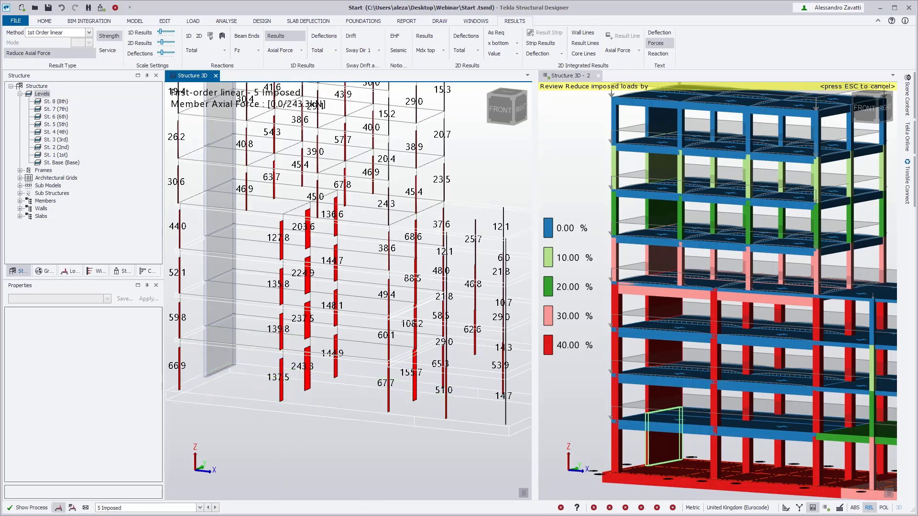
- Rerun the first-order linear analysis and examine the imposed-case axial forces in the columns below the transfer beams
left_click(227, 21)
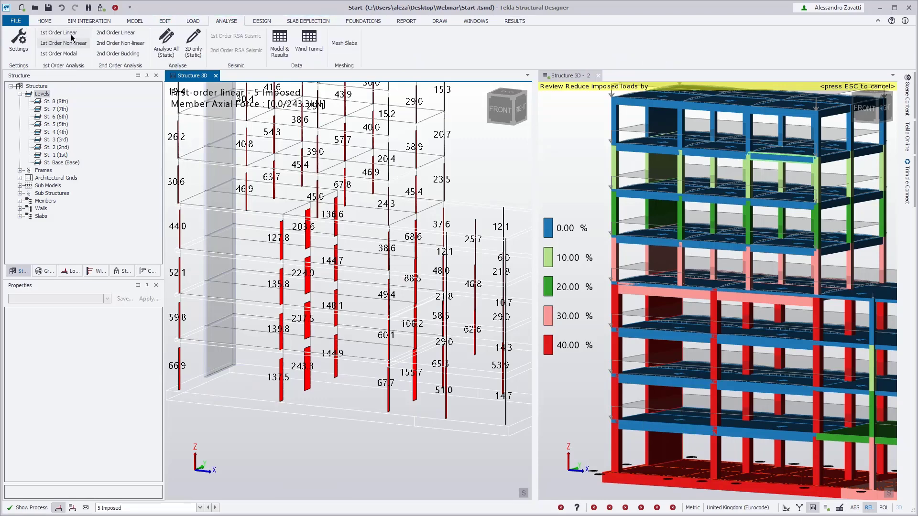
left_click(72, 34)
left_click(525, 203)
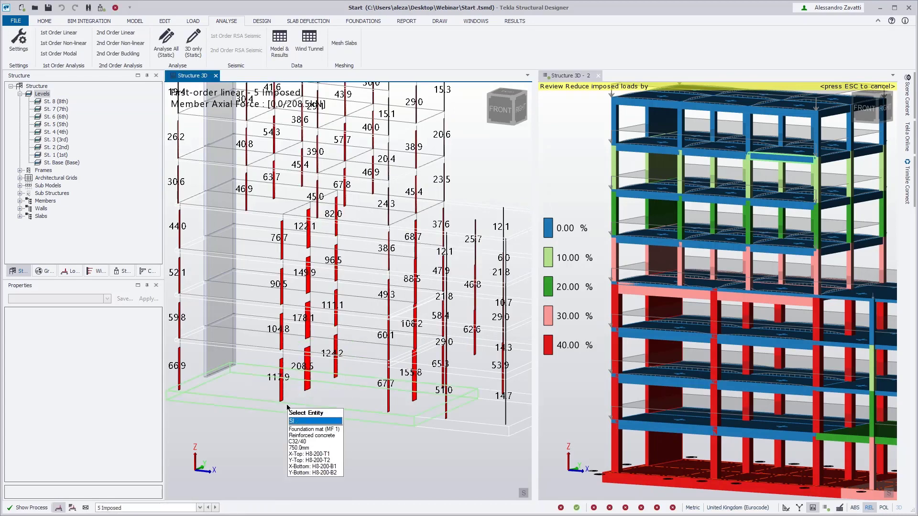
mouse_move(282, 406)
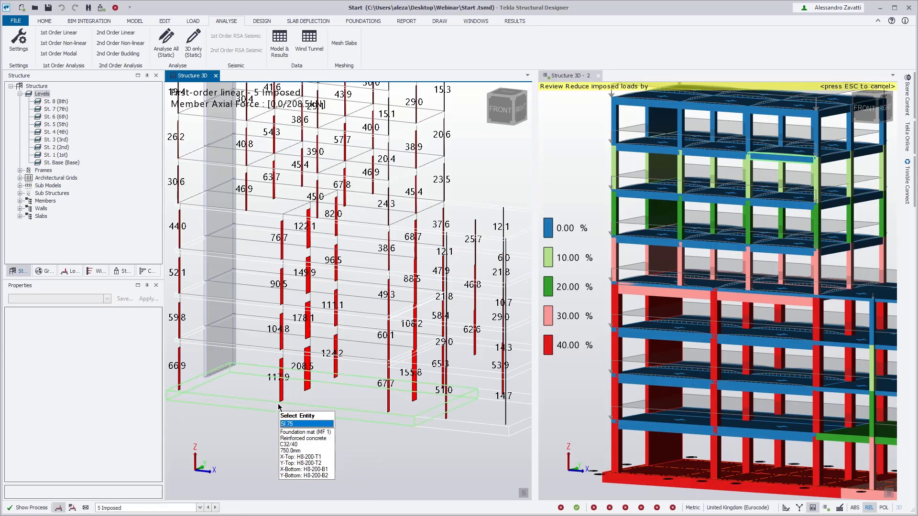
middle_click_drag(278, 406, 374, 433)
scroll(414, 449, "down", 5)
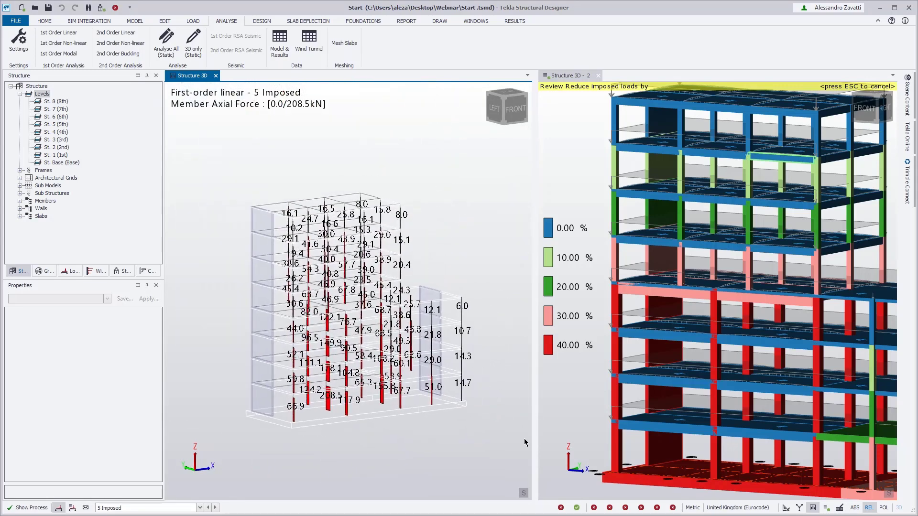
scroll(345, 421, "up", 7)
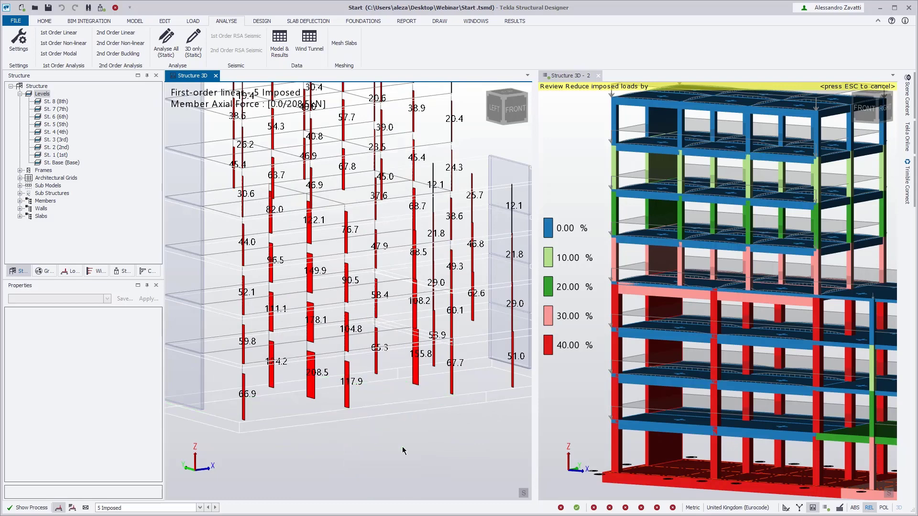
- Return to the imposed load reduction display, set its mode to Review and its attribute to Count the floor as being supported
left_click(826, 508)
right_click_drag(371, 439, 224, 433)
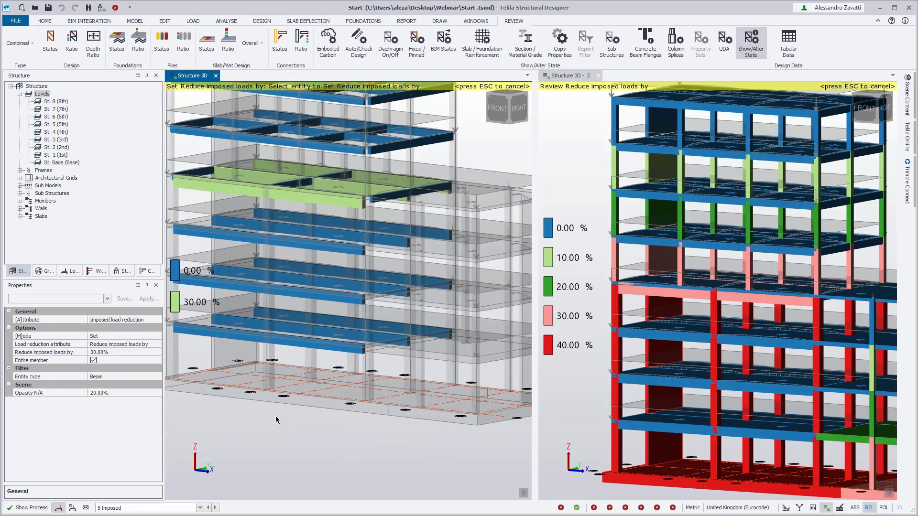
middle_click_drag(276, 417, 311, 411)
scroll(311, 412, "down", 2)
left_click(150, 339)
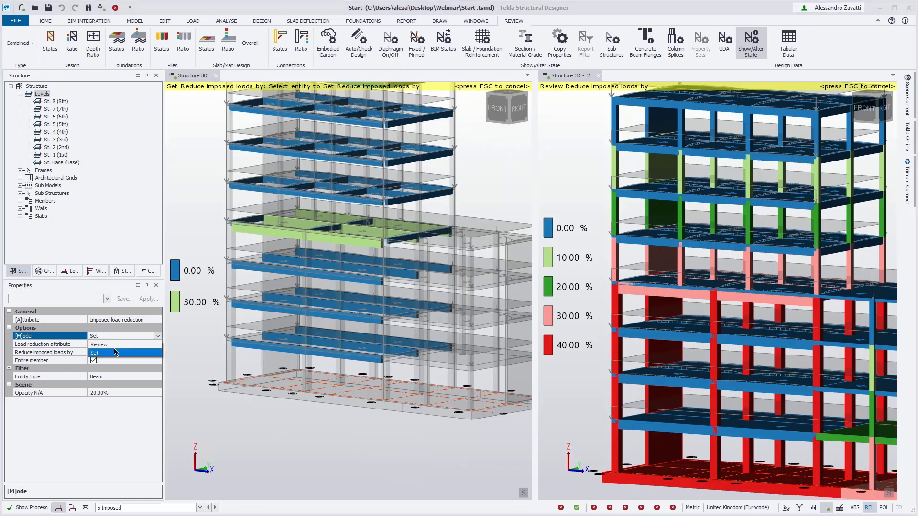
left_click(114, 346)
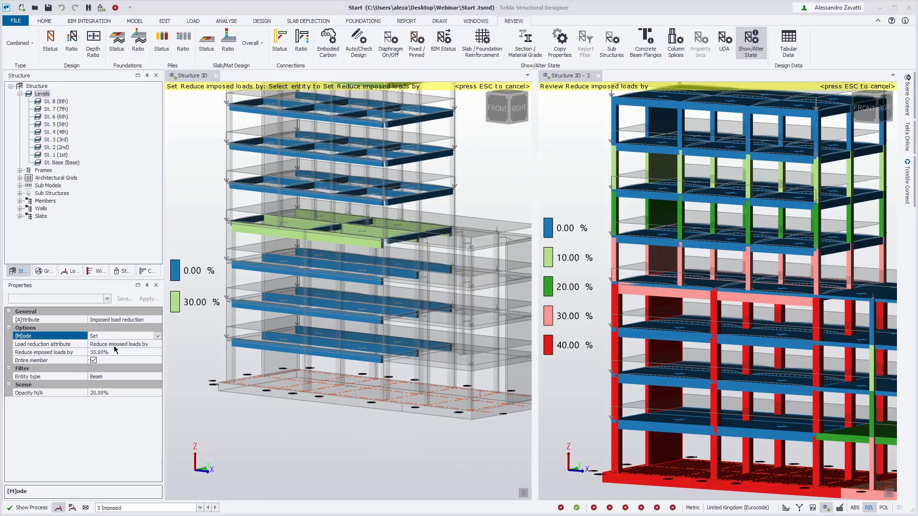
left_click(153, 344)
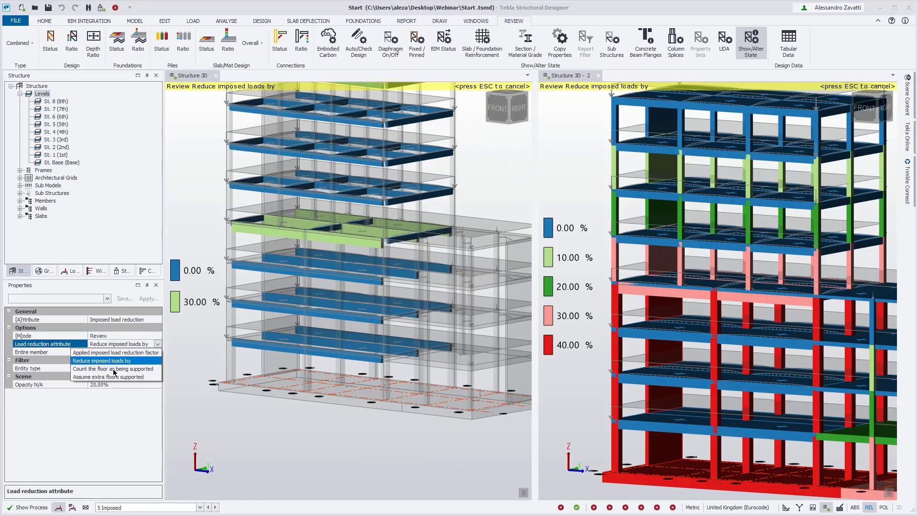
left_click(114, 370)
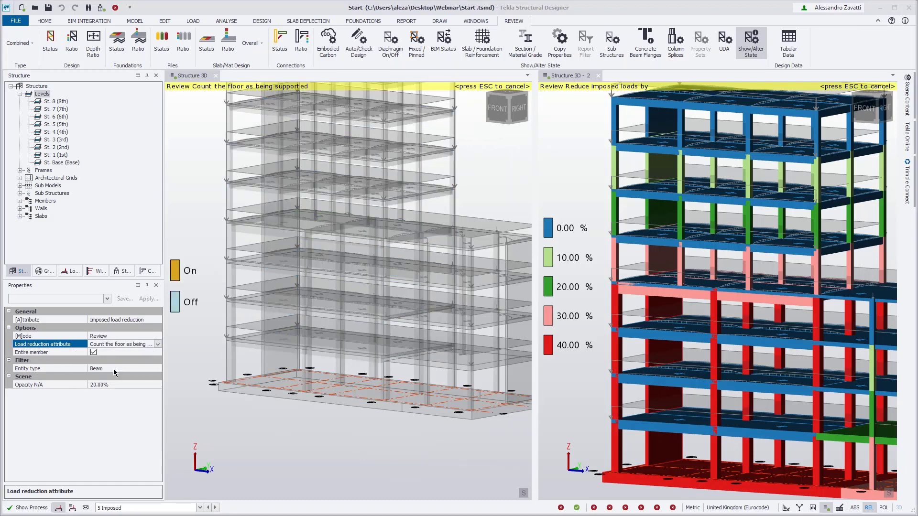
- Set the entity type filter to Any and inspect the supported-floor setting on the columns and walls all around the building
left_click(289, 449)
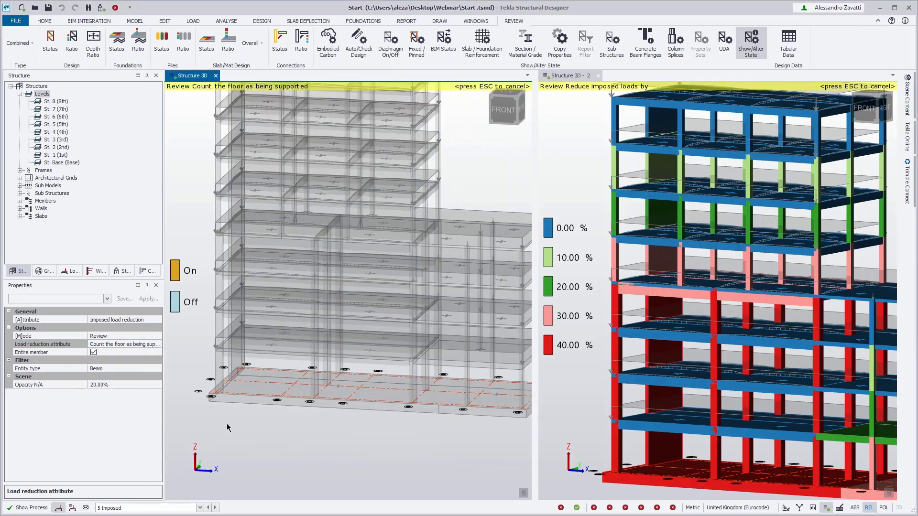
left_click(127, 369)
left_click(157, 369)
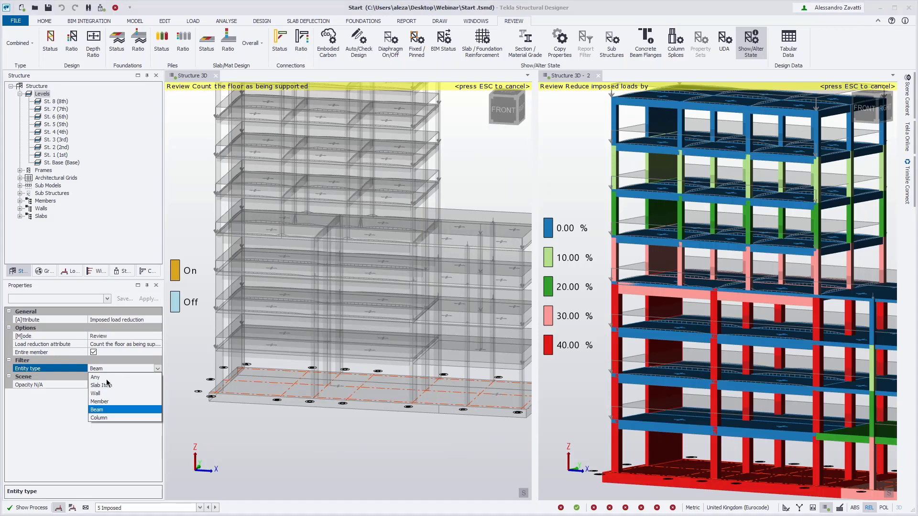
left_click(110, 381)
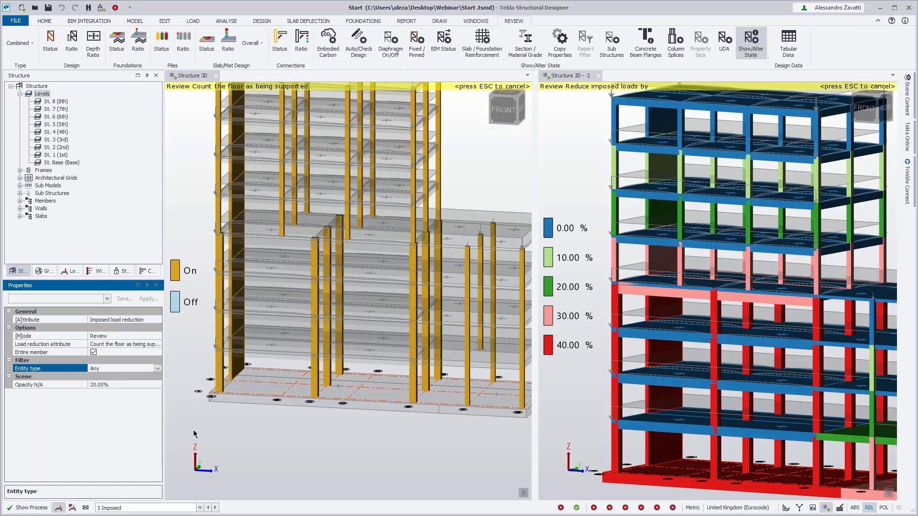
scroll(228, 418, "down", 4)
right_click_drag(249, 415, 344, 425)
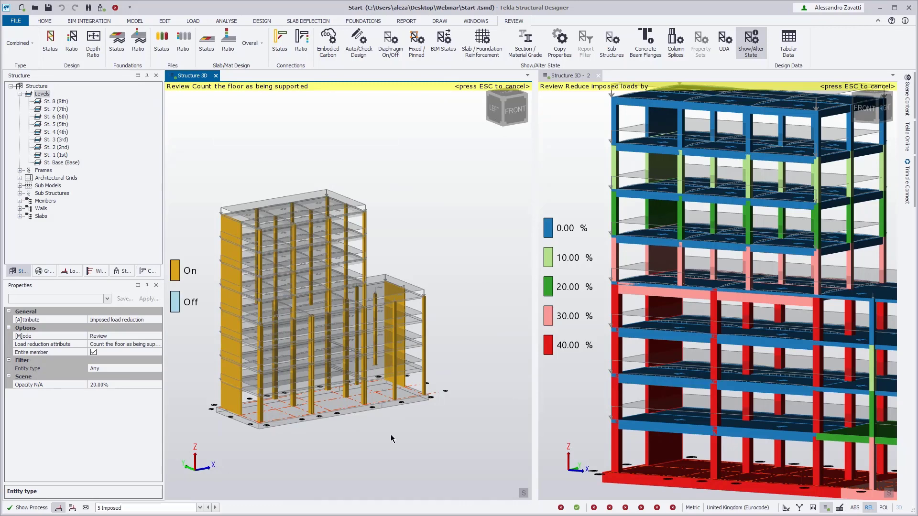
middle_click_drag(392, 435, 417, 434)
right_click_drag(418, 435, 333, 440)
scroll(325, 437, "up", 1)
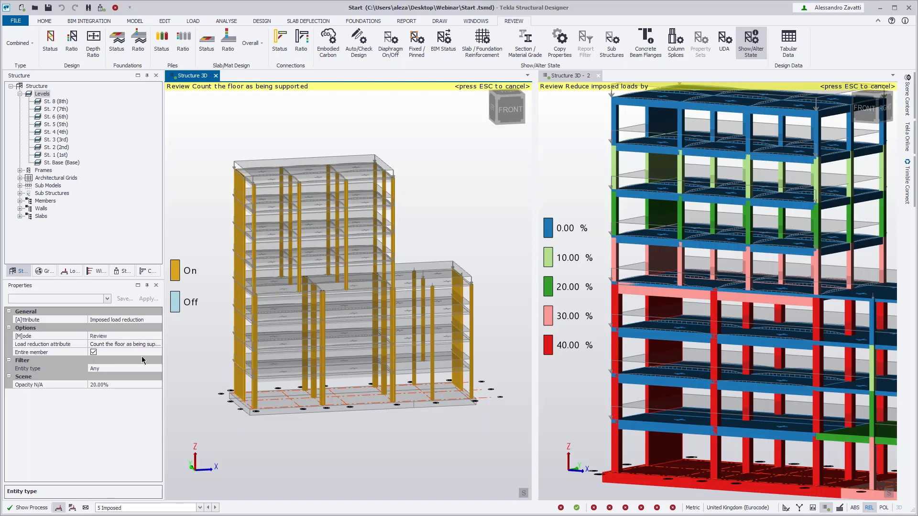
- In Set mode, turn off Count the floor as being supported for the entire front column below the fourth-floor transfer beam
left_click(146, 337)
left_click(158, 337)
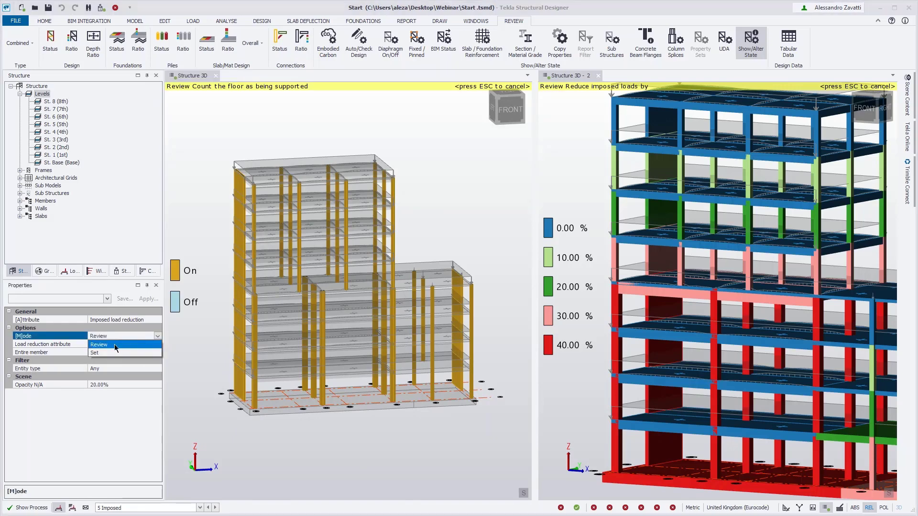
left_click(109, 352)
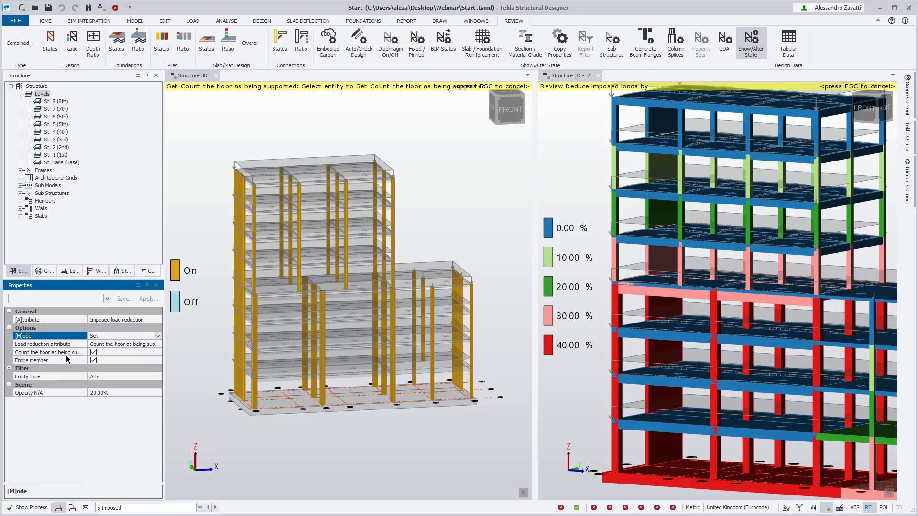
left_click(66, 355)
left_click(93, 352)
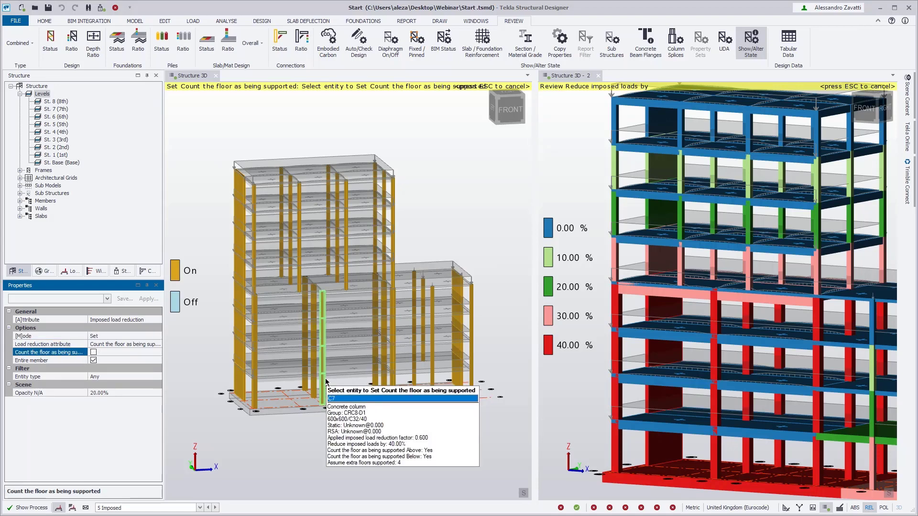
left_click(324, 381)
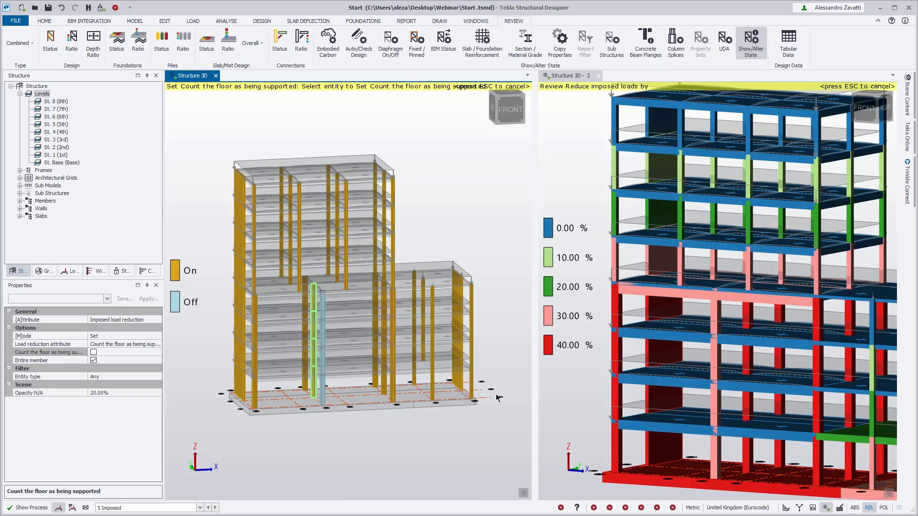
- In the second 3D view, check the column's imposed load reduction and change the reviewed attribute to Count the floor as being supported
middle_click_drag(654, 415, 653, 356)
right_click_drag(737, 419, 724, 418)
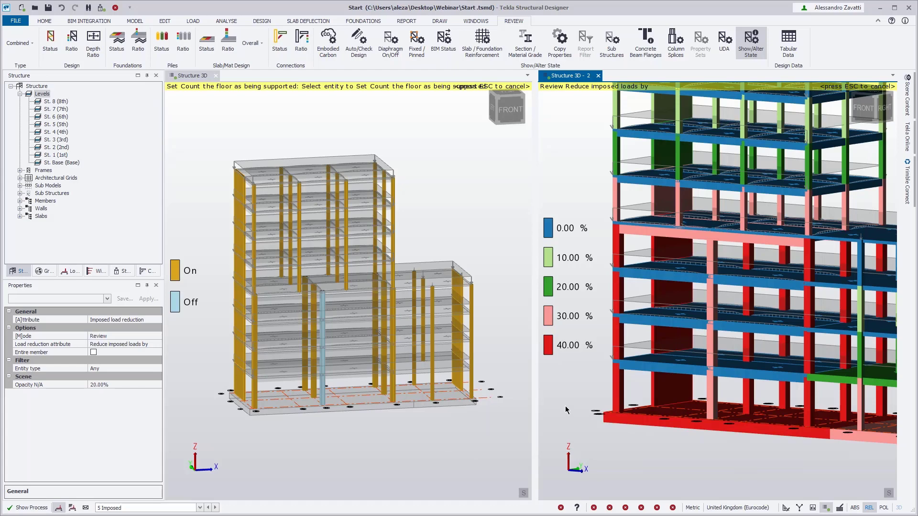
left_click(154, 344)
left_click(155, 347)
left_click(114, 372)
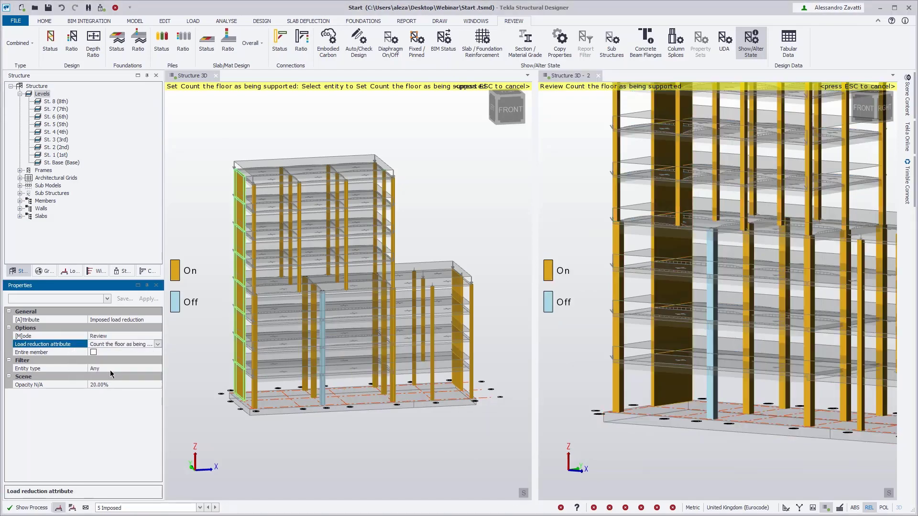
- Change the second 3D view's reviewed attribute to Number of floors carried and inspect the lowest-storey columns
left_click(156, 344)
left_click(114, 380)
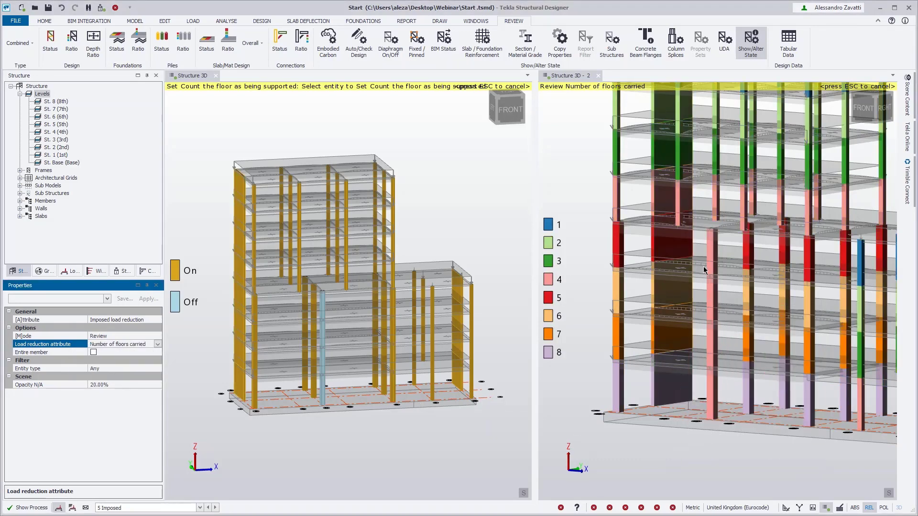
mouse_move(614, 400)
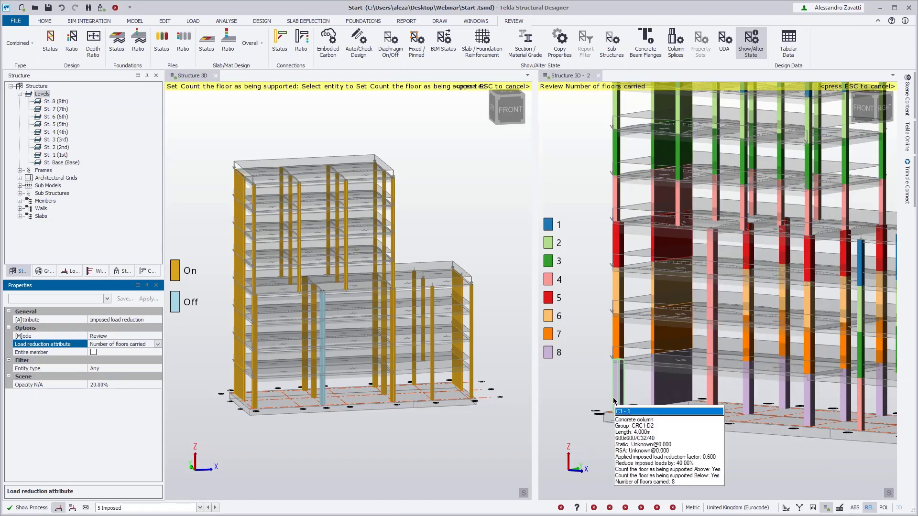
mouse_move(769, 400)
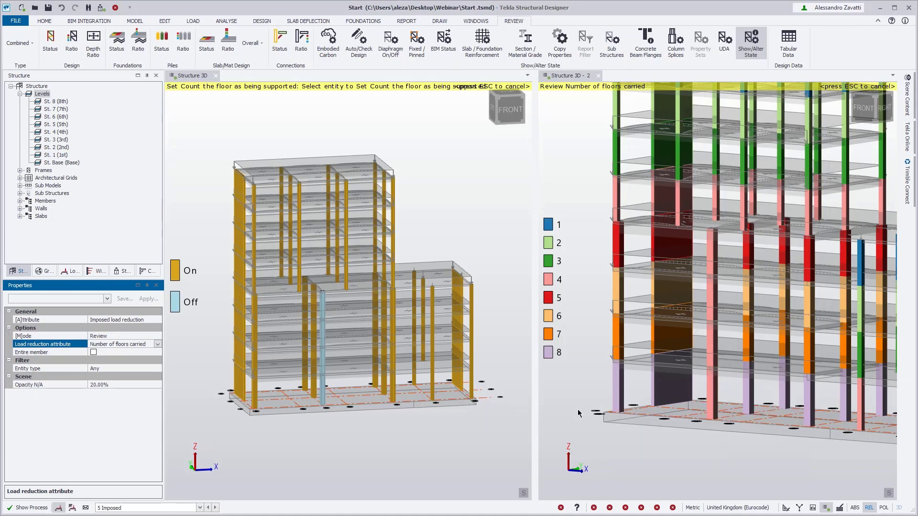
- In the first 3D view, turn Count the floor as being supported back on for the entire front column
left_click(192, 434)
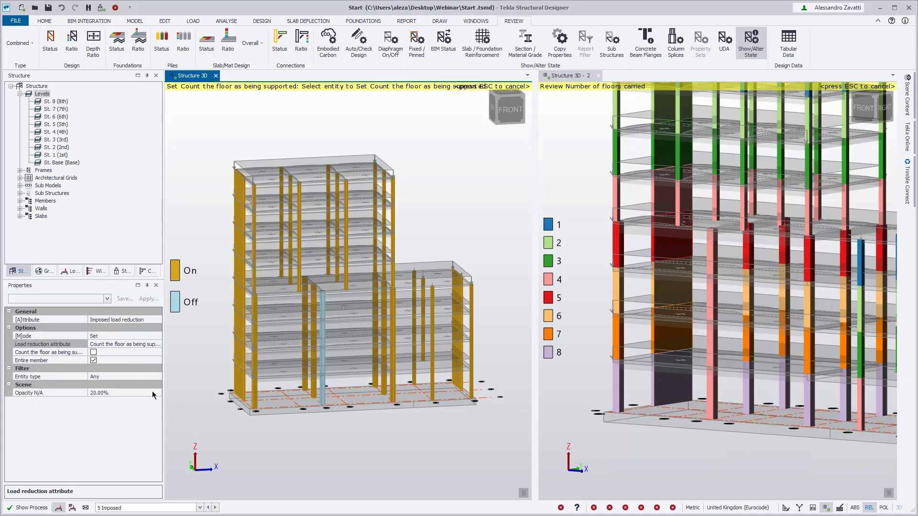
left_click(153, 345)
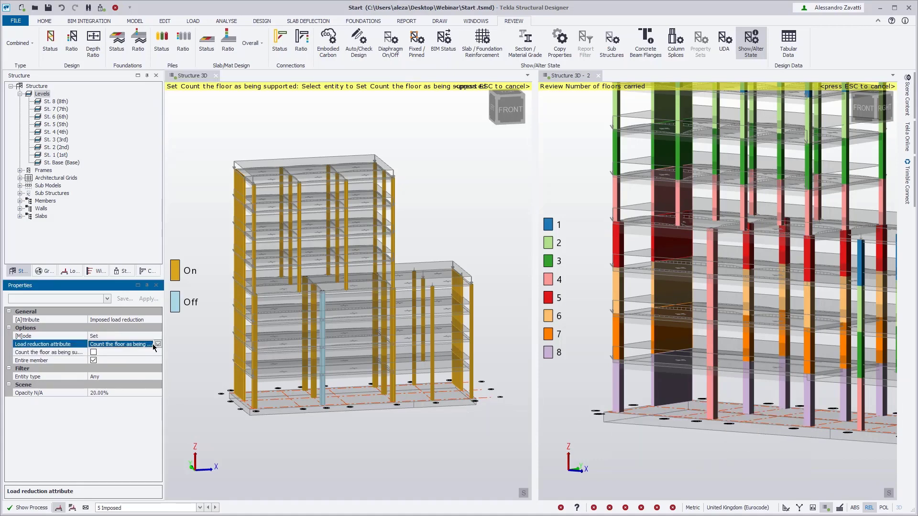
left_click(95, 354)
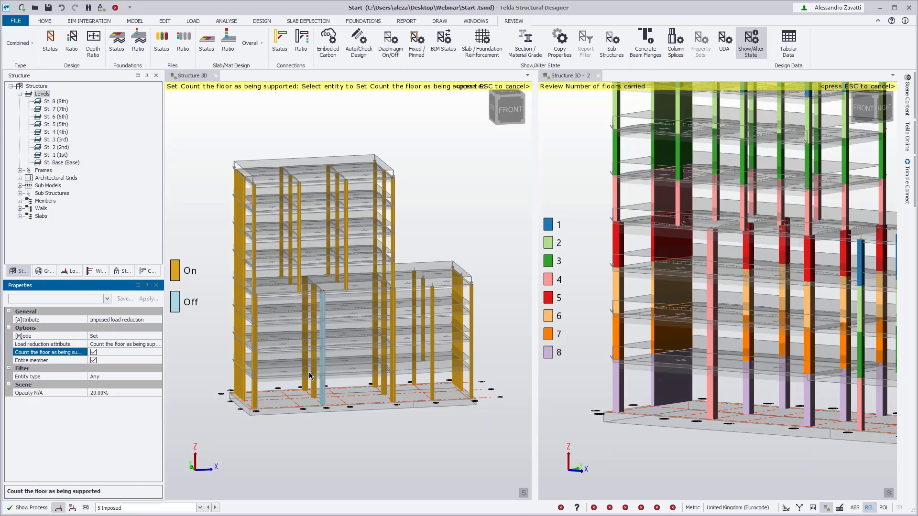
left_click(322, 380)
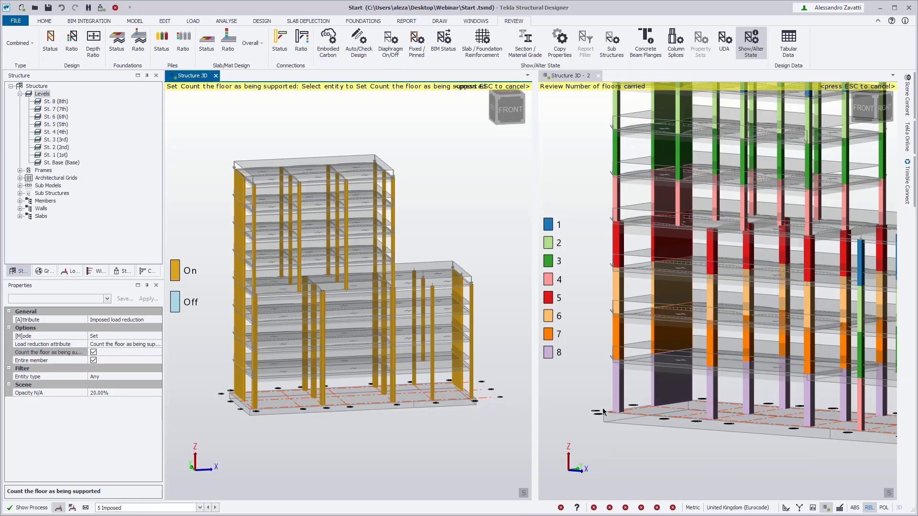
- Disable Entire member and turn off Count the floor as being supported for the lowest stack of the front corner column C1
left_click(94, 361)
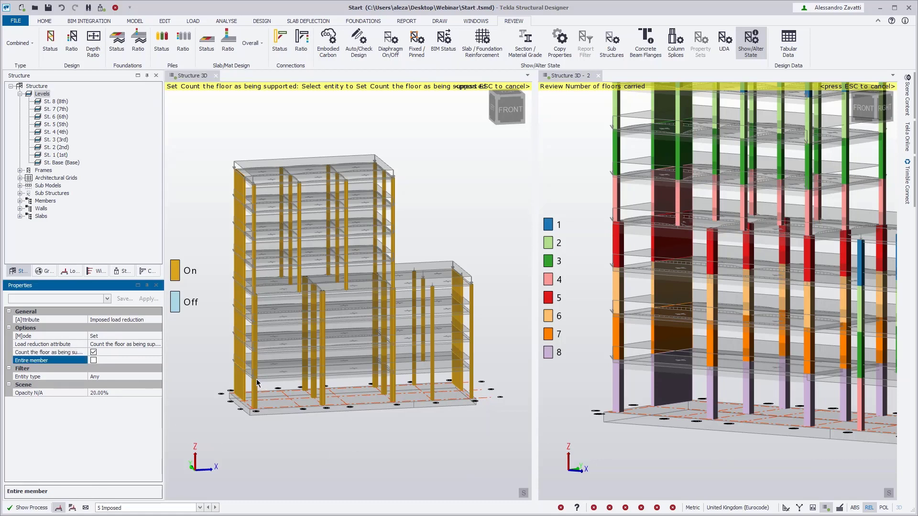
left_click(277, 438)
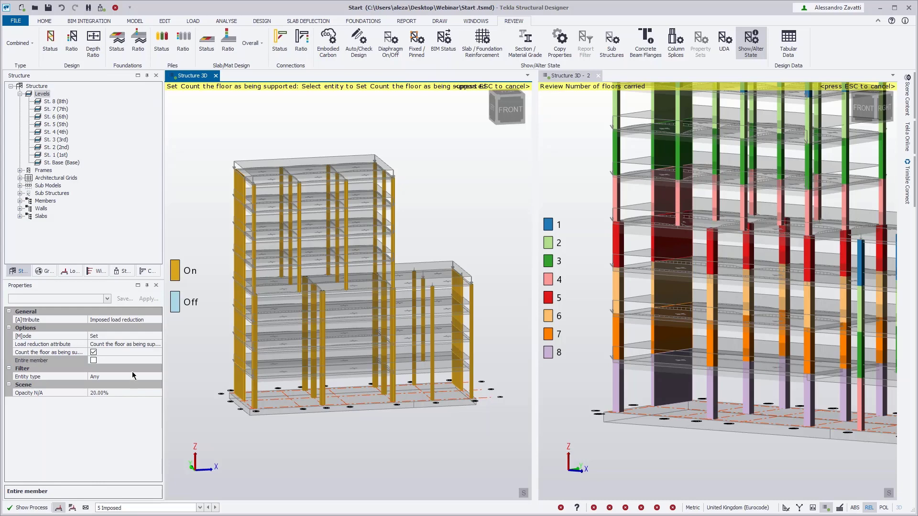
left_click(91, 354)
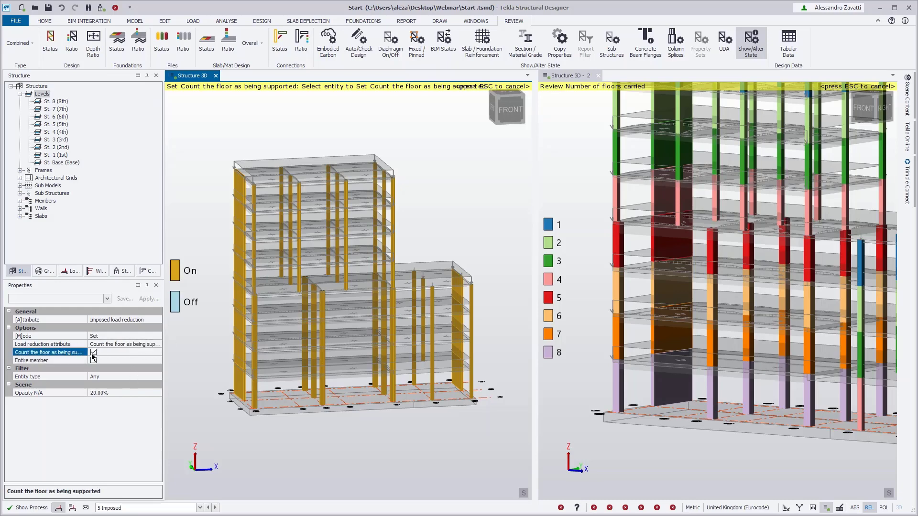
left_click(94, 353)
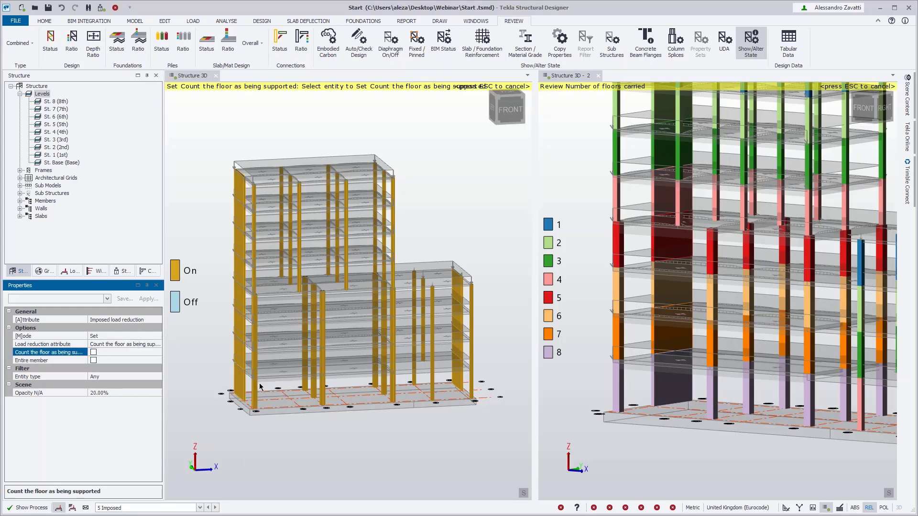
scroll(258, 385, "up", 3)
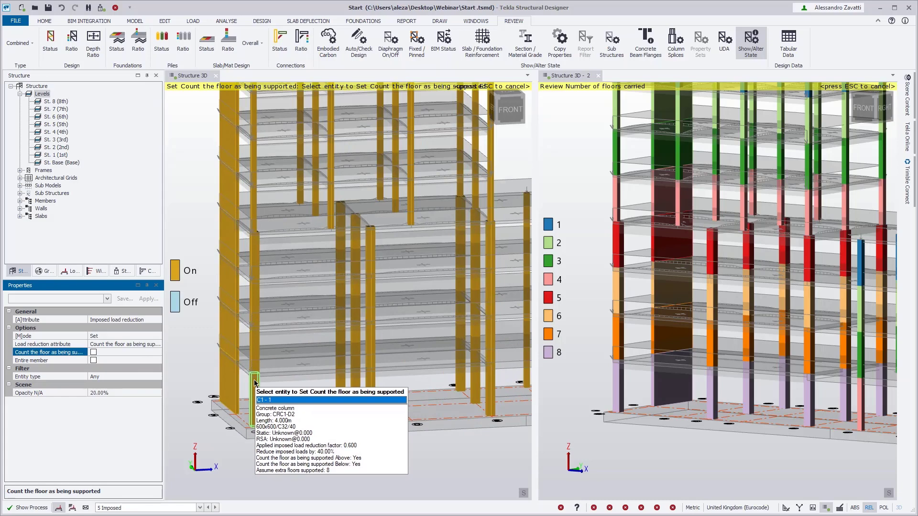
left_click(255, 382)
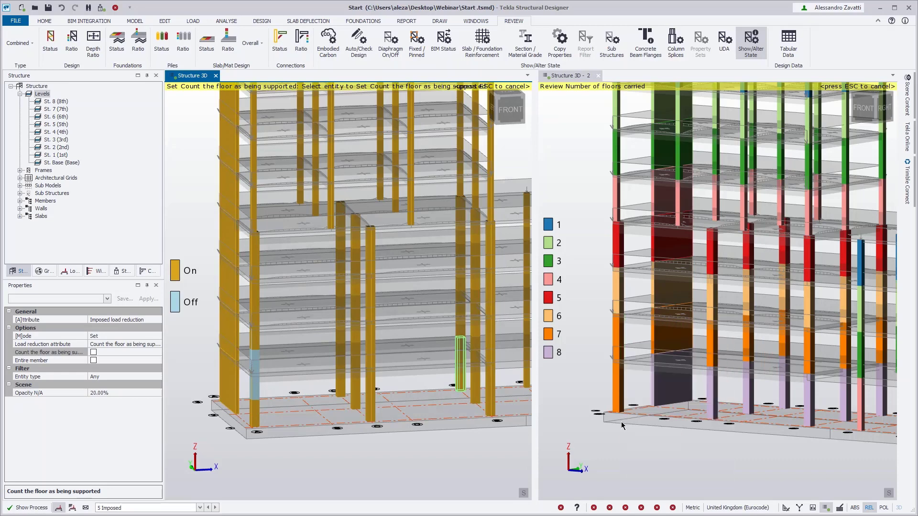
- Check the number of floors carried at the base of C1, and turn off floor counting for its second and third stacks
mouse_move(619, 415)
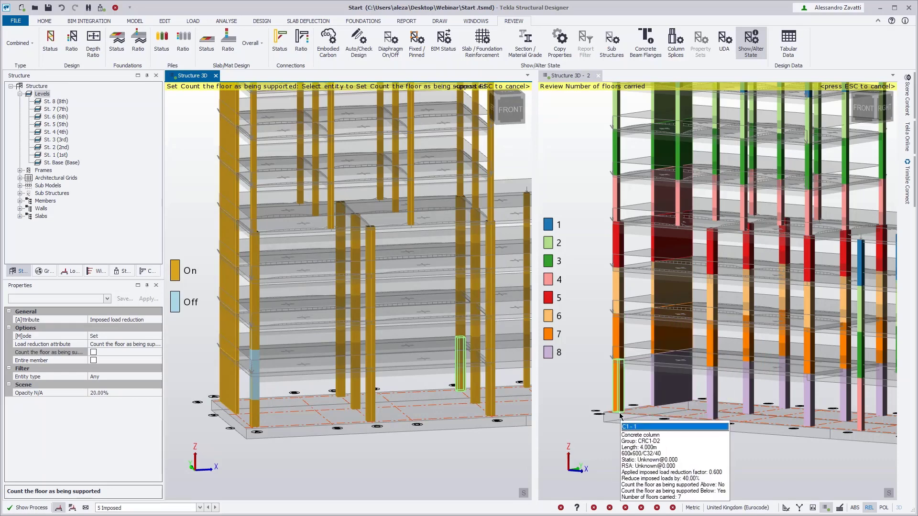
mouse_move(348, 400)
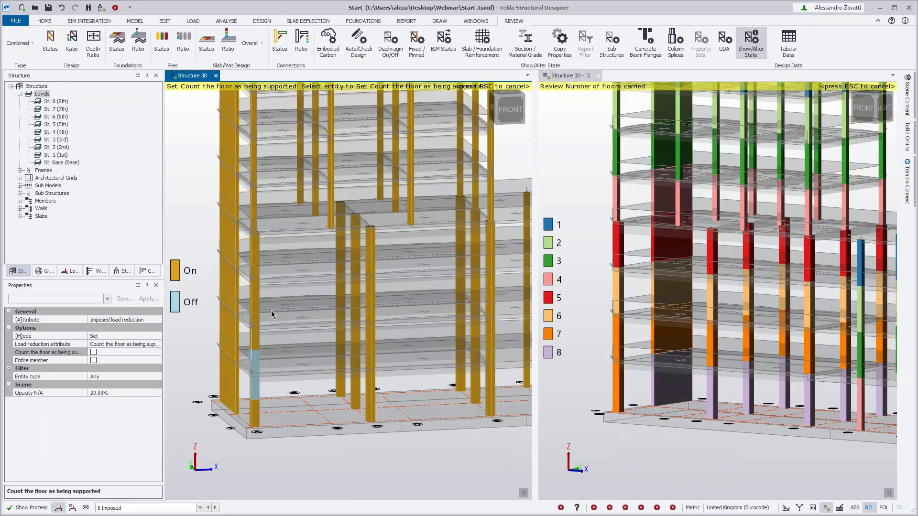
mouse_move(254, 305)
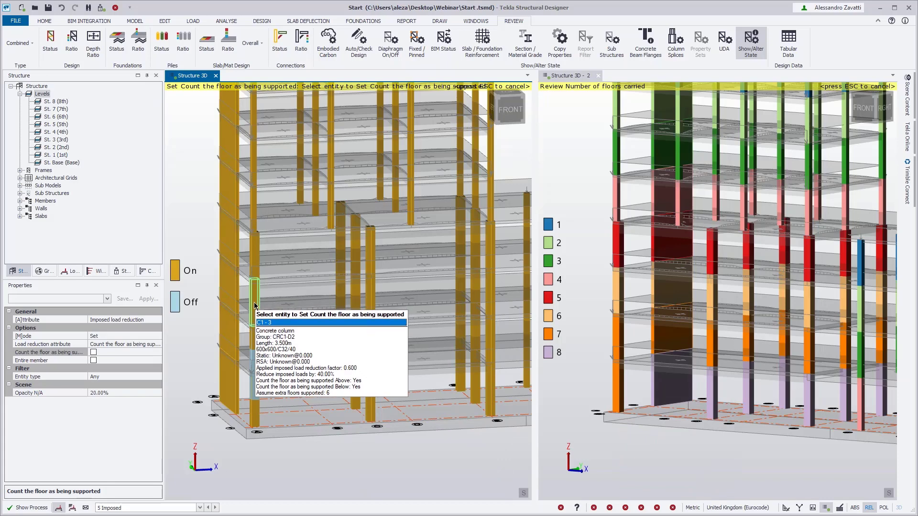
left_click(254, 305)
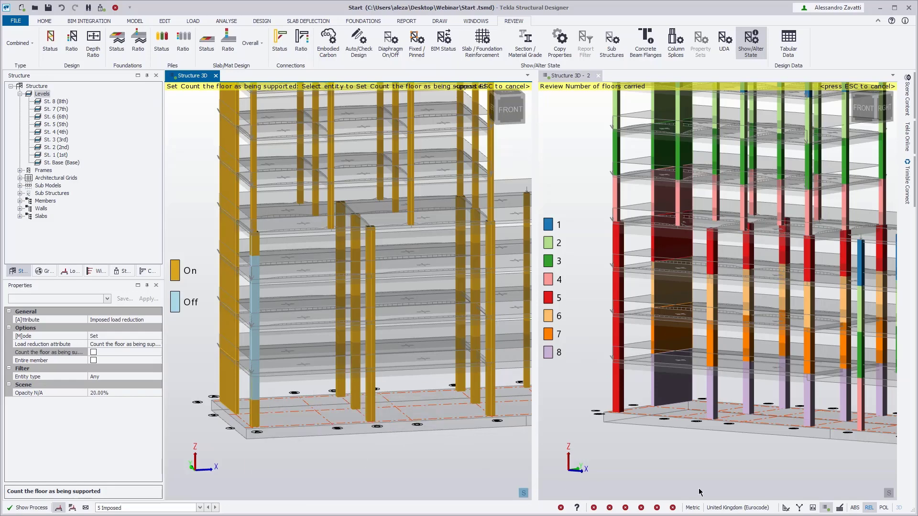
- Return to the structural view and review the per-floor Imposed load reduction settings in the properties of column C1
key("Escape")
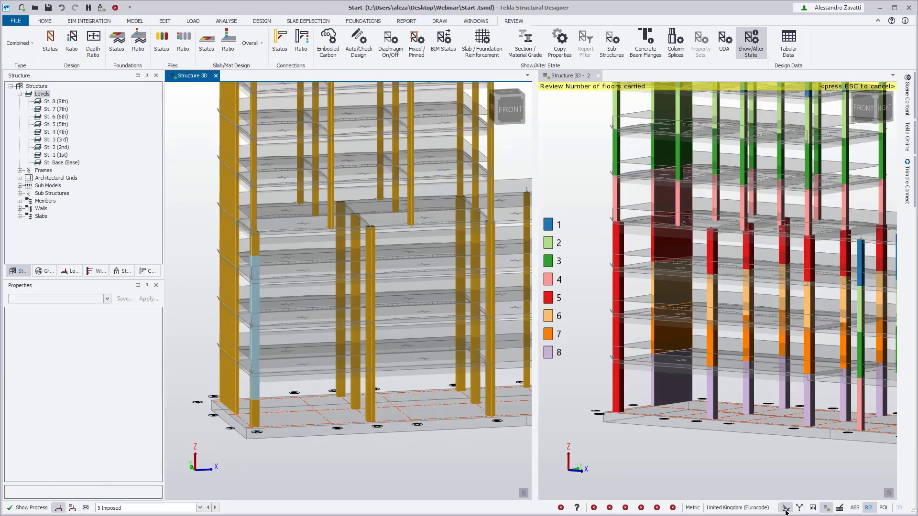
double_click(257, 391)
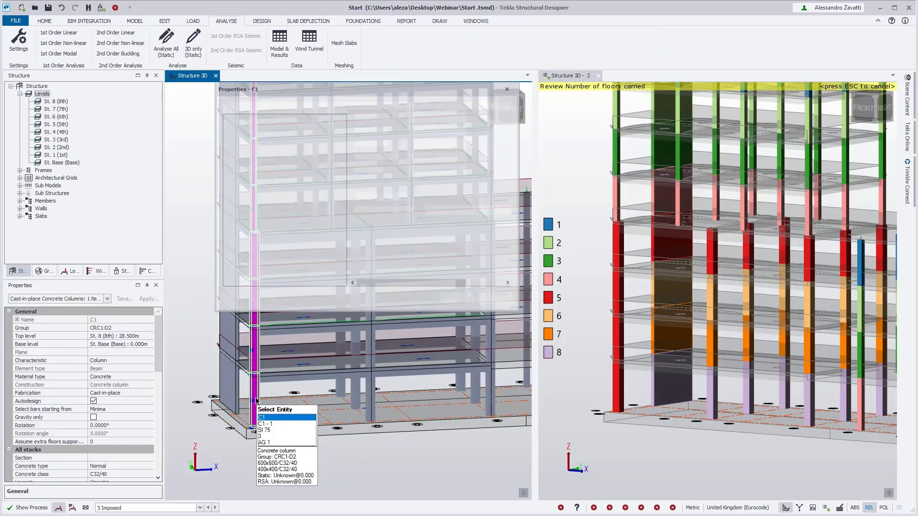
left_click(246, 224)
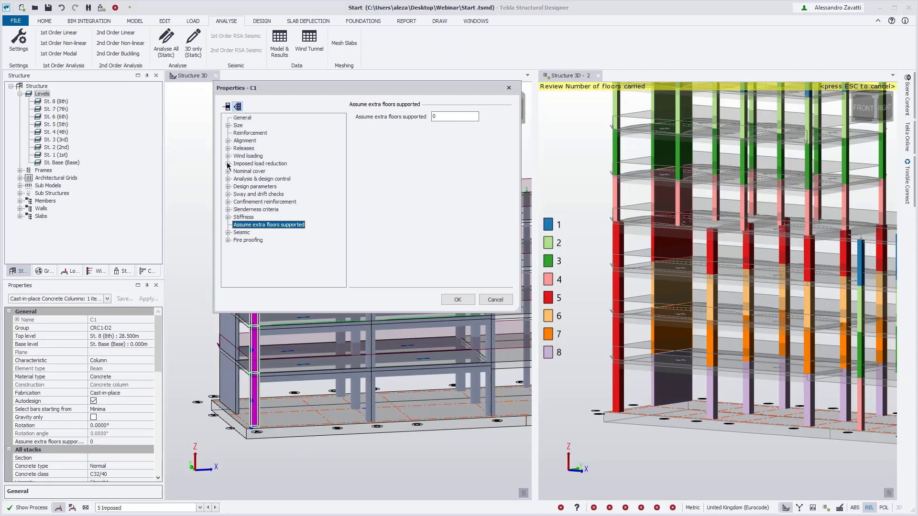
left_click(228, 165)
left_click(255, 202)
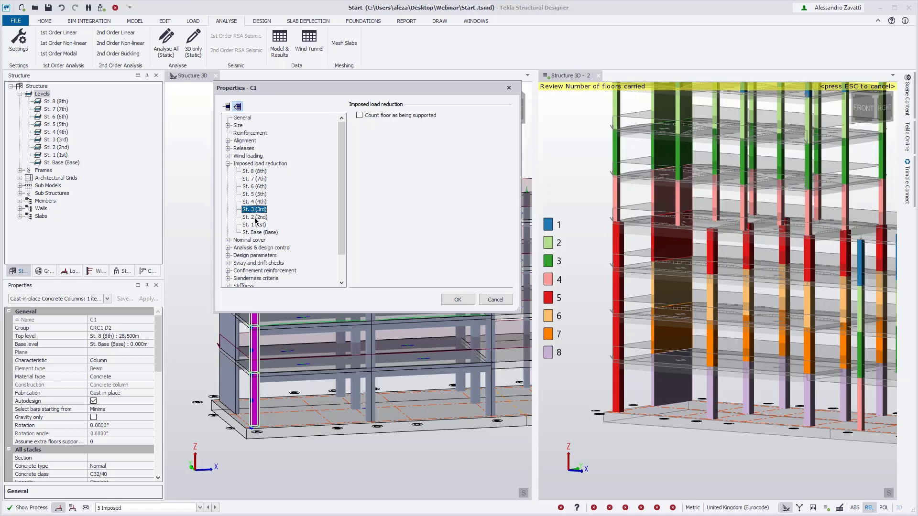
left_click(255, 219)
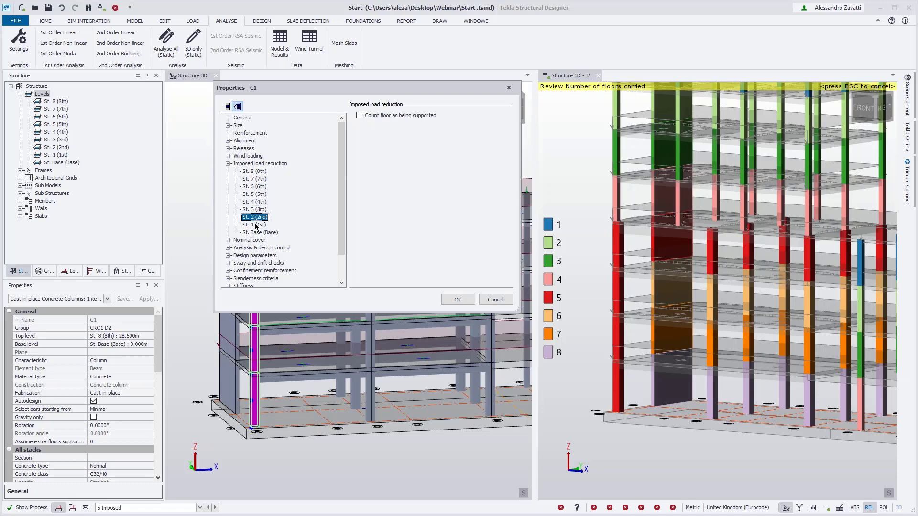
left_click(459, 300)
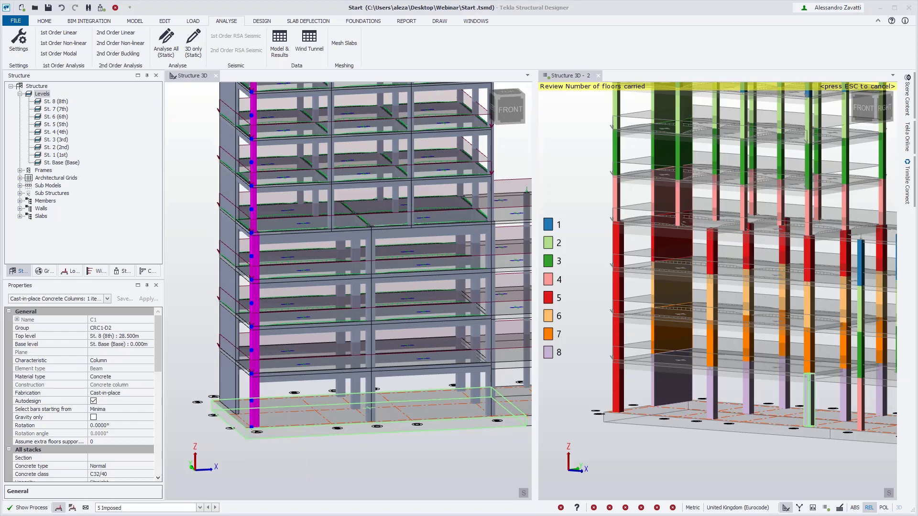
- Close the second 3D view and set the displayed loadcase to none in the remaining structure view
left_click(311, 464)
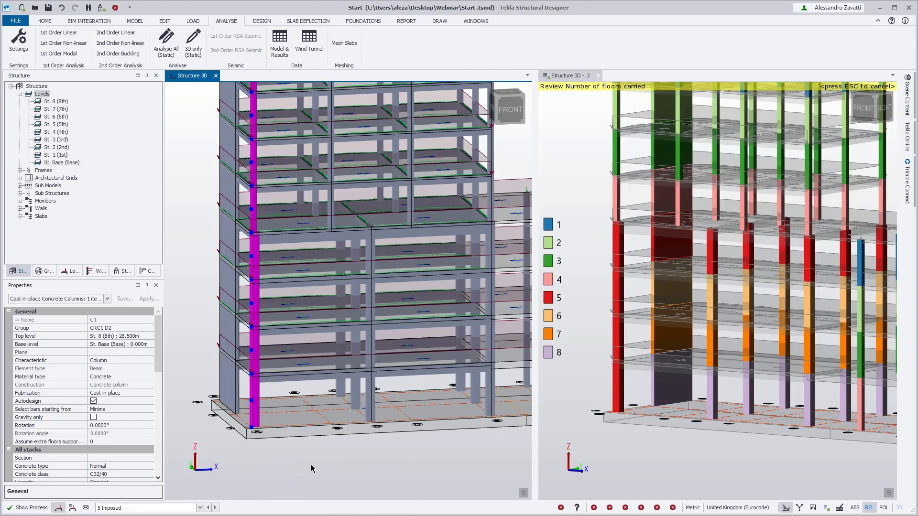
left_click(598, 75)
scroll(306, 319, "down", 2)
left_click(309, 318)
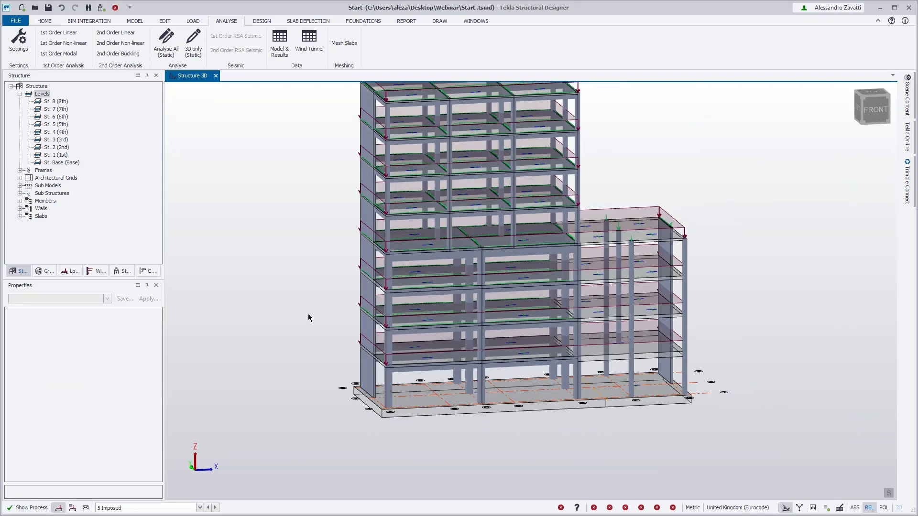
left_click(199, 508)
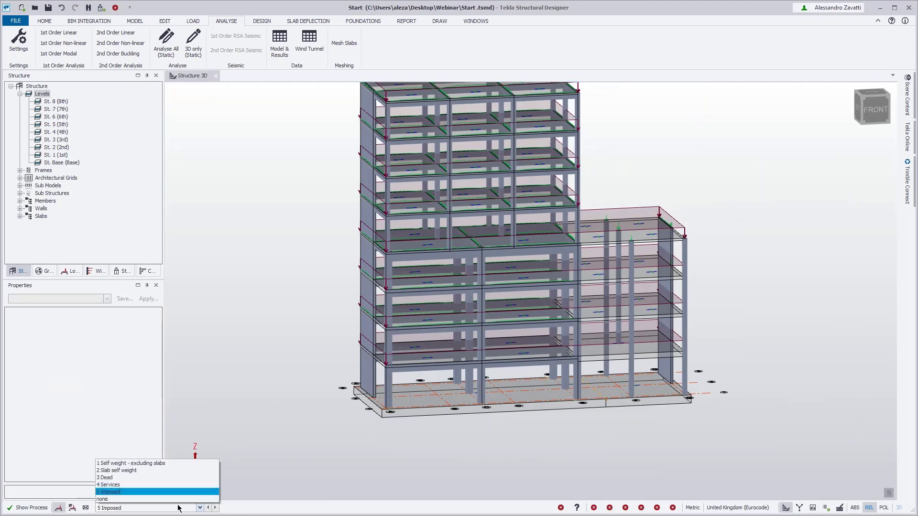
left_click(169, 499)
right_click_drag(526, 455, 414, 463)
scroll(406, 434, "down", 3)
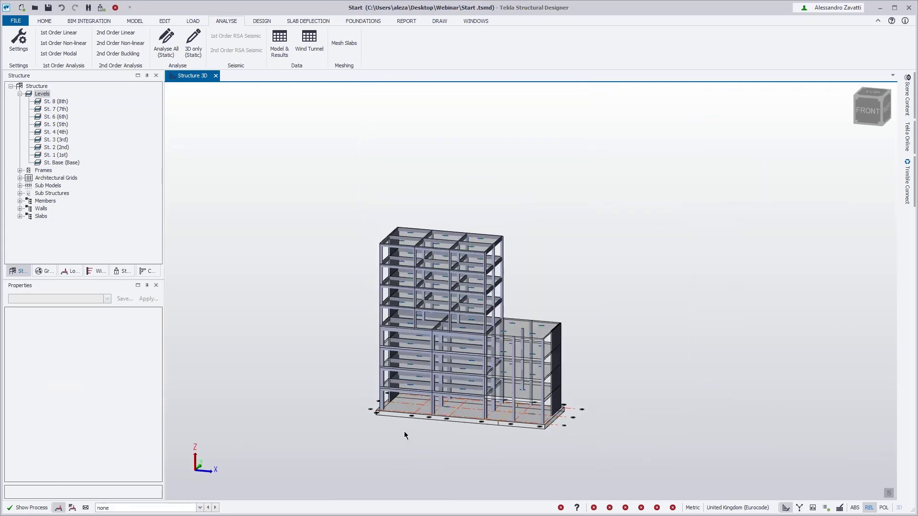
middle_click_drag(406, 434, 438, 428)
scroll(439, 429, "up", 2)
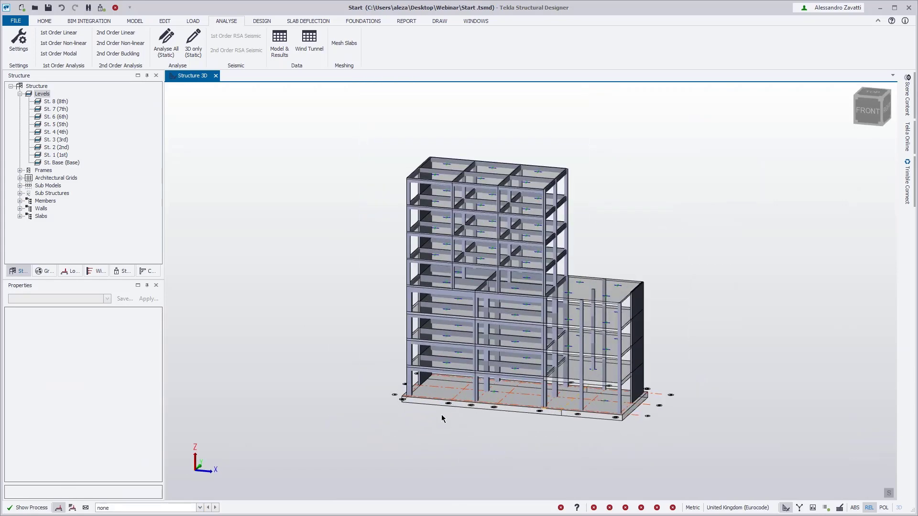
- Create a rectangular wall panel across the front face, from the low block's base corner to the tower's top corner at 0, 0, 28.5 m
left_click(135, 22)
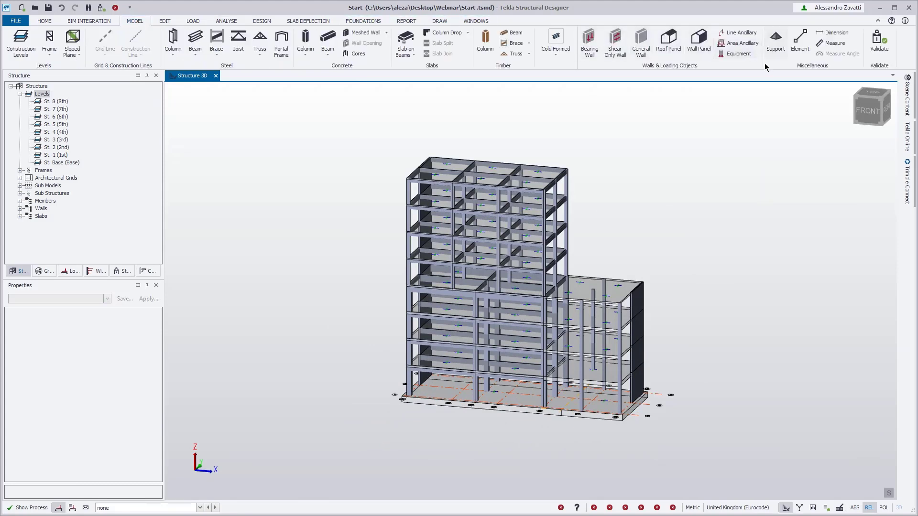
left_click(708, 50)
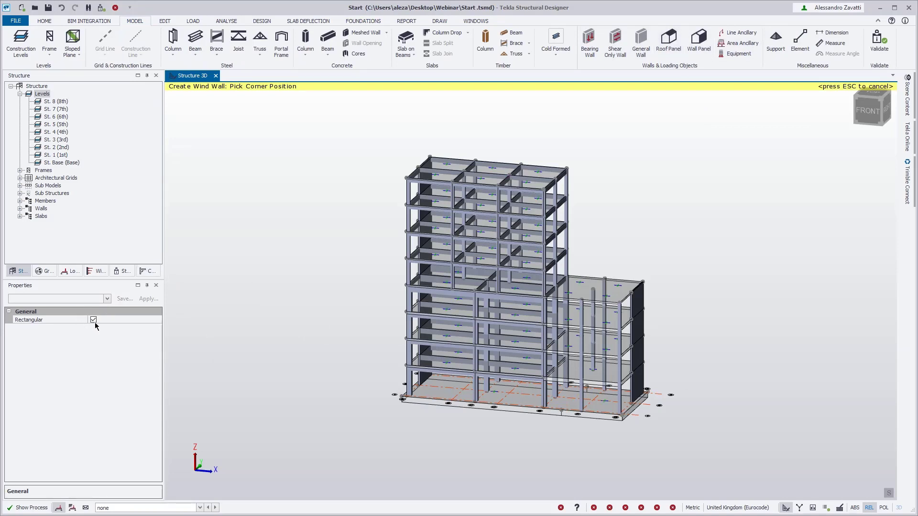
left_click(622, 416)
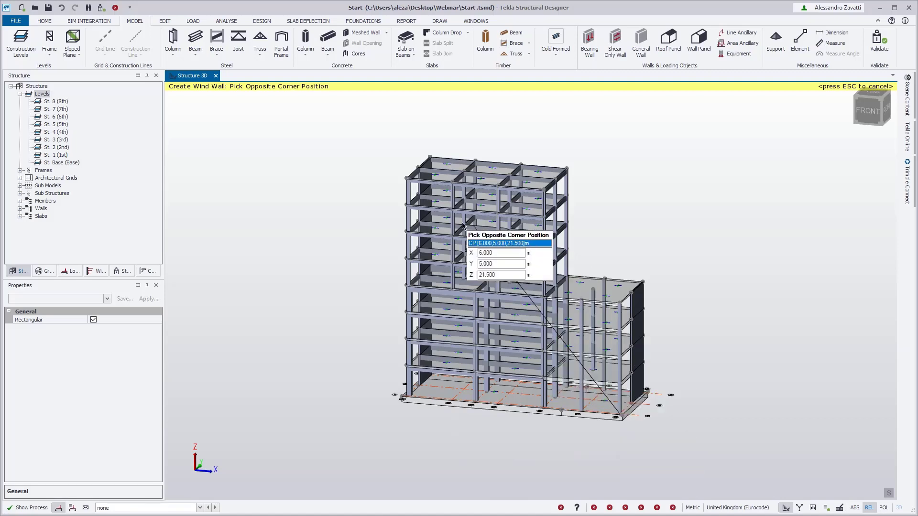
left_click(407, 184)
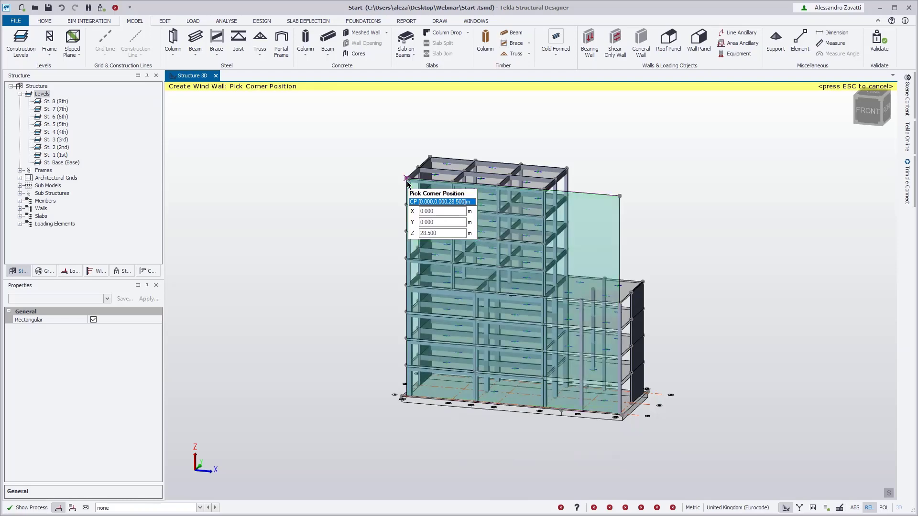
- Create a rectangular wall panel on the tower's end face, from 0, 0, 0 to 0, 10, 28.5 m
right_click_drag(322, 410, 572, 416)
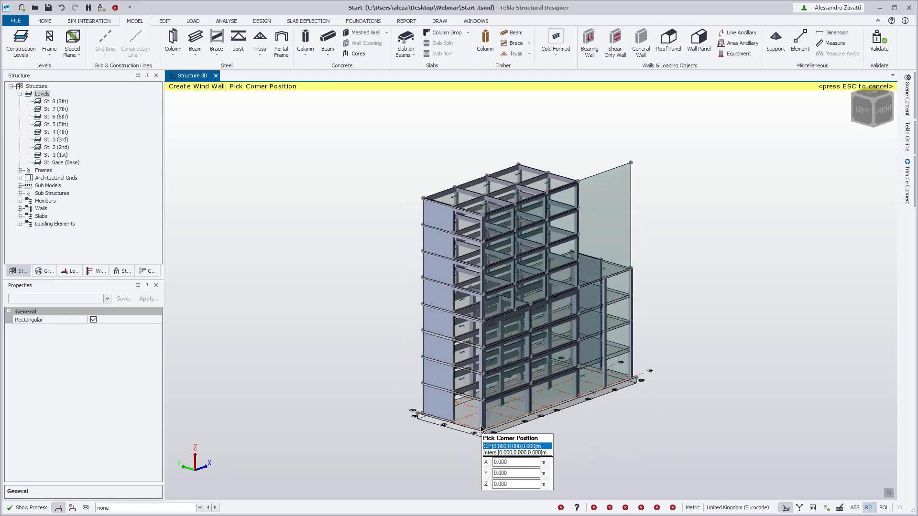
left_click(483, 434)
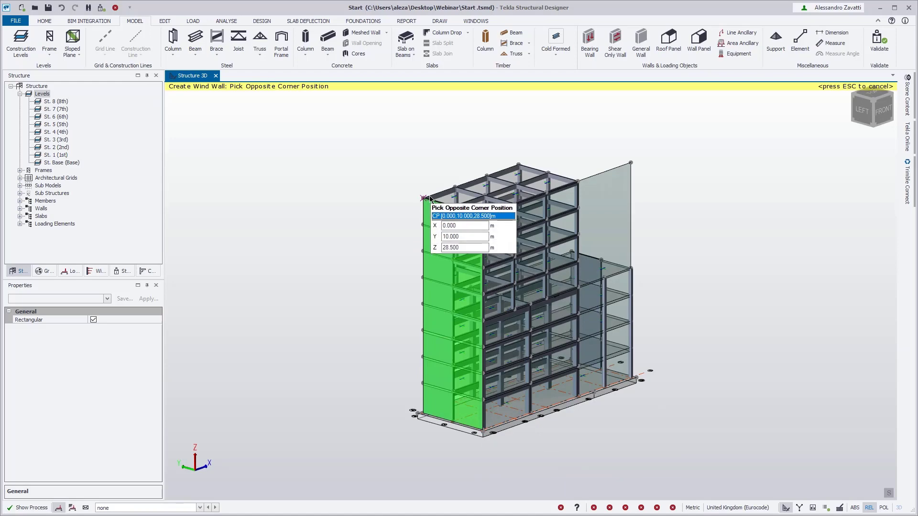
left_click(423, 198)
- Create a rectangular wall panel across the back face, from the low block's base corner to the tower's top corner at 0, 10, 28.5 m
right_click_drag(292, 355, 733, 366)
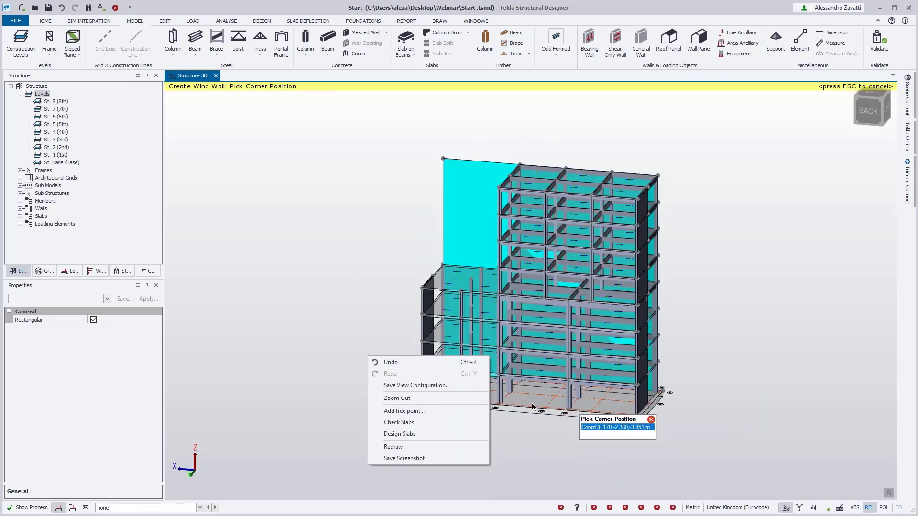
left_click(313, 369)
left_click(427, 401)
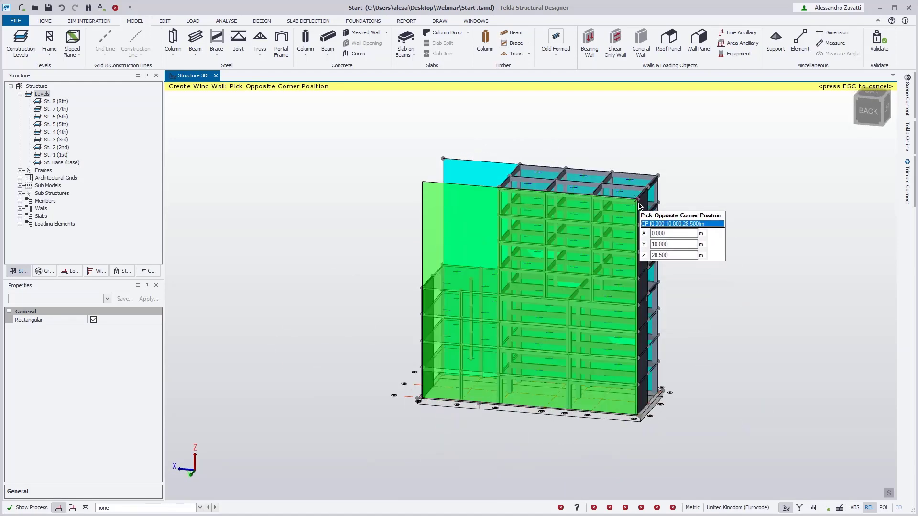
left_click(659, 202)
- Create a rectangular wall panel on the low block's end face, with its opposite corner at 28, 10, 14.5 m
right_click_drag(314, 379, 417, 386)
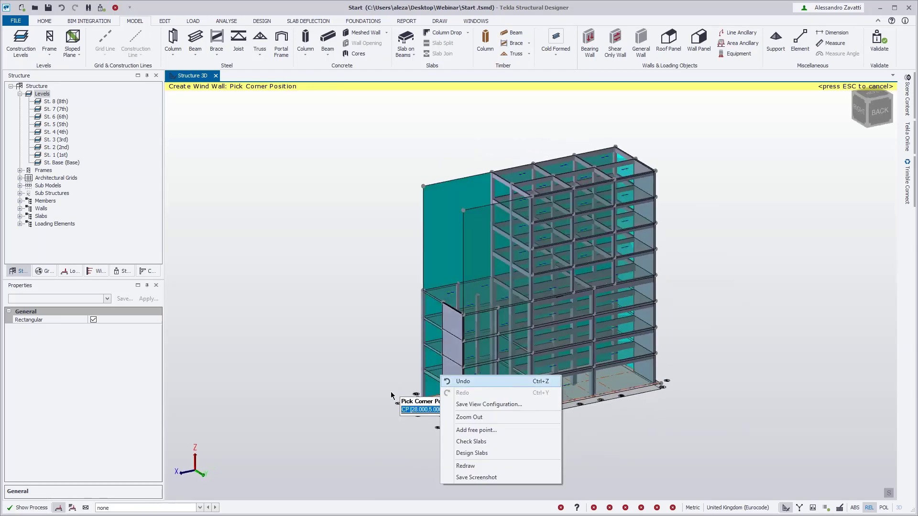
left_click(417, 397)
left_click(417, 397)
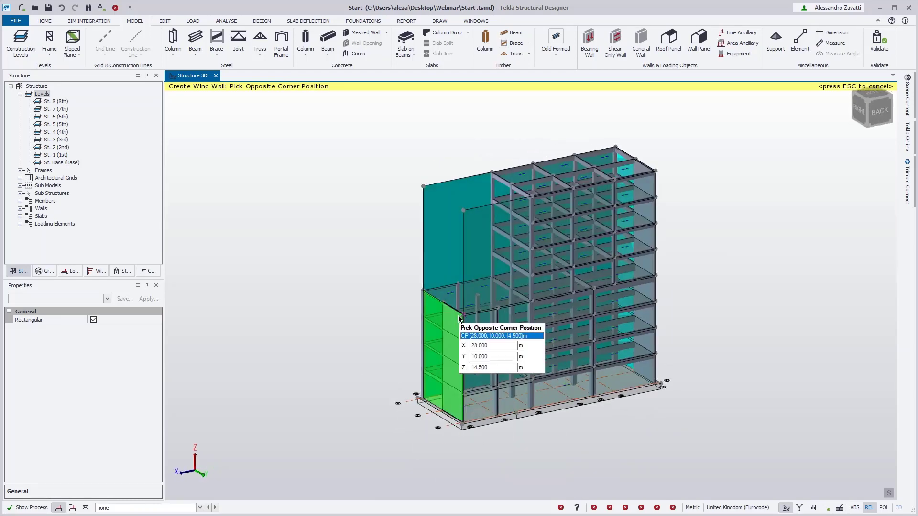
- Create a rectangular wall panel on the tower's end face above the low roof, with its opposite corner at 18, 10, 28.5 m
left_click(489, 280)
left_click(489, 280)
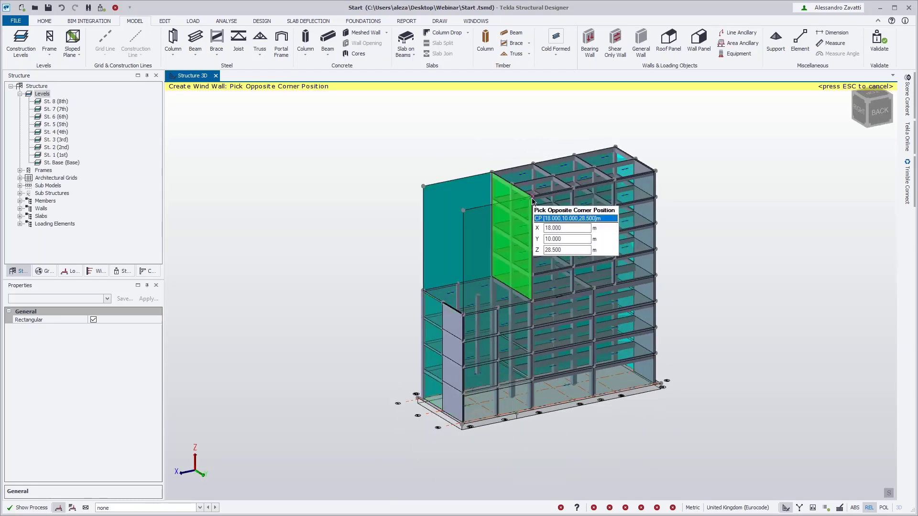
left_click(533, 198)
right_click_drag(728, 353, 530, 353)
key("Escape")
- Reshape the back wall panel as non-rectangular, moving its nodes to follow the stepped outline of the tower and the low block
mouse_move(560, 375)
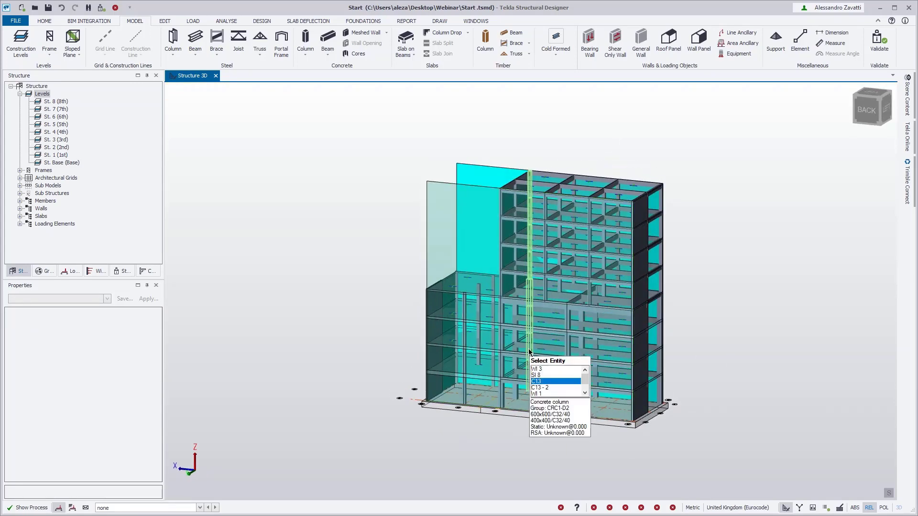
left_click(440, 221)
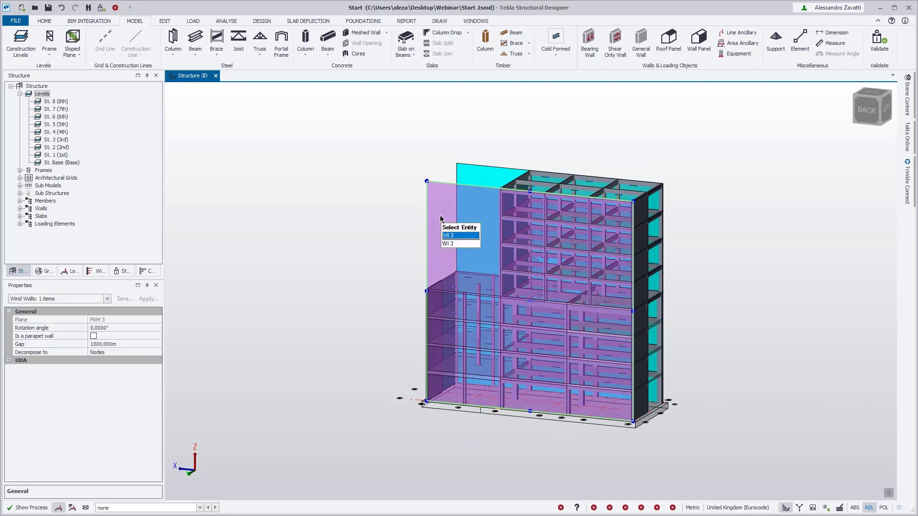
left_click(427, 181)
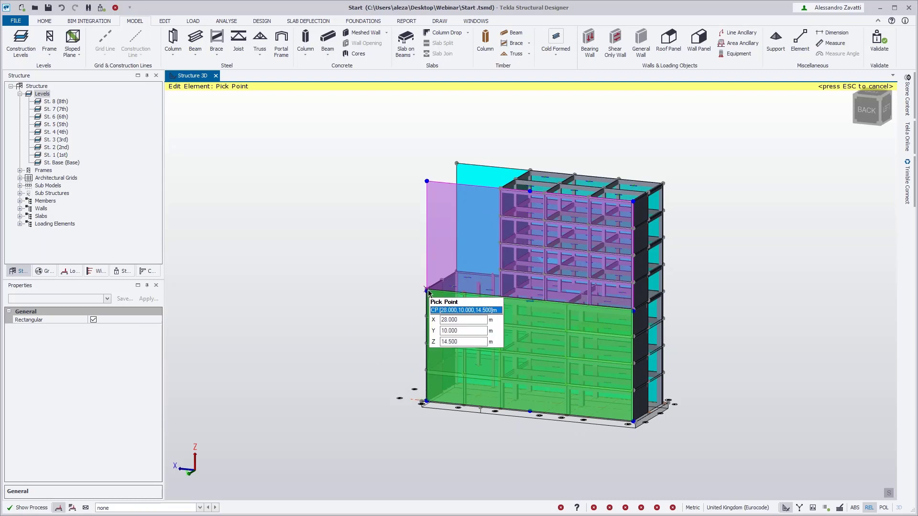
left_click(93, 319)
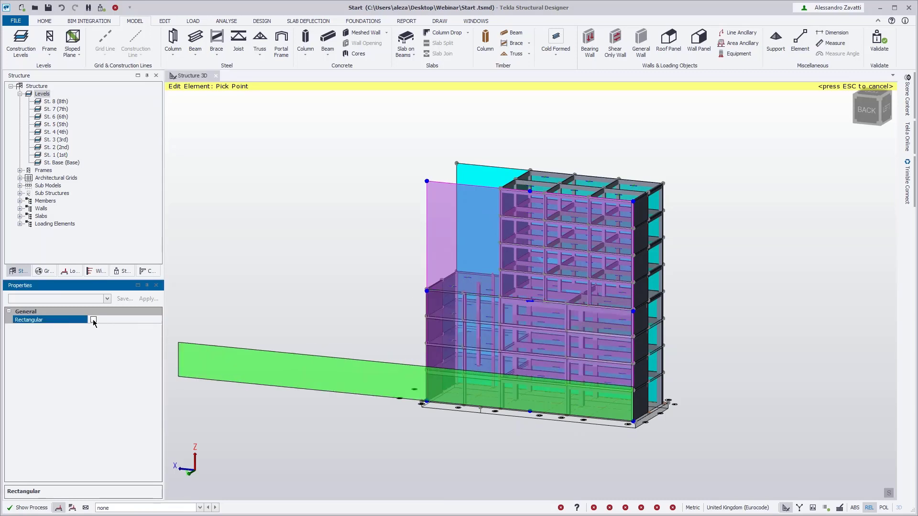
left_click(506, 301)
left_click(567, 248)
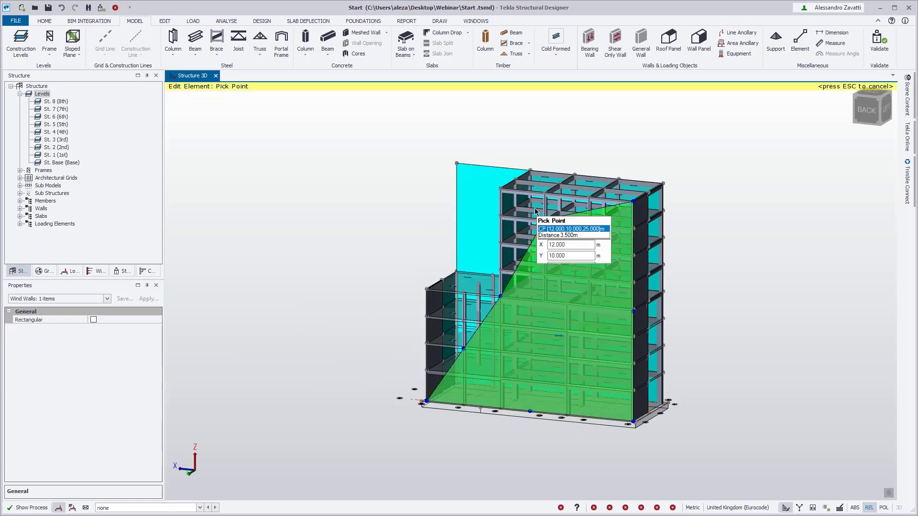
left_click(502, 189)
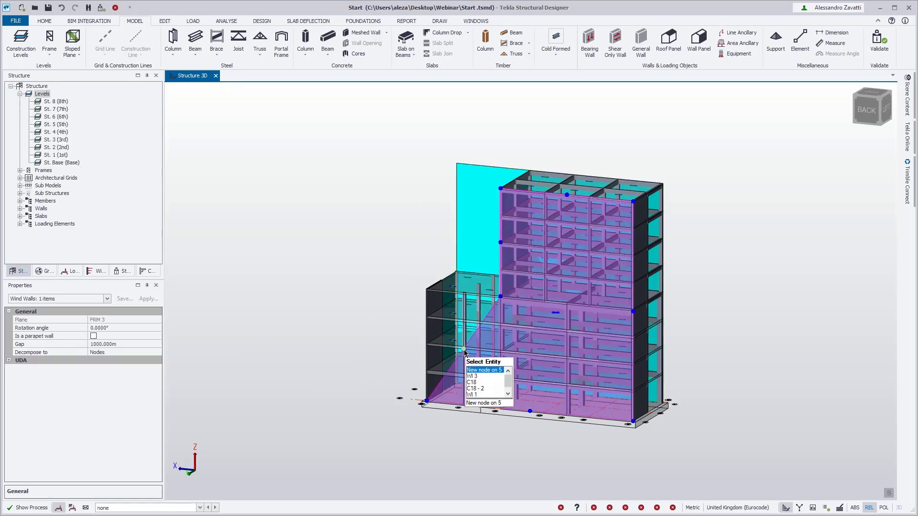
left_click(463, 349)
left_click(426, 289)
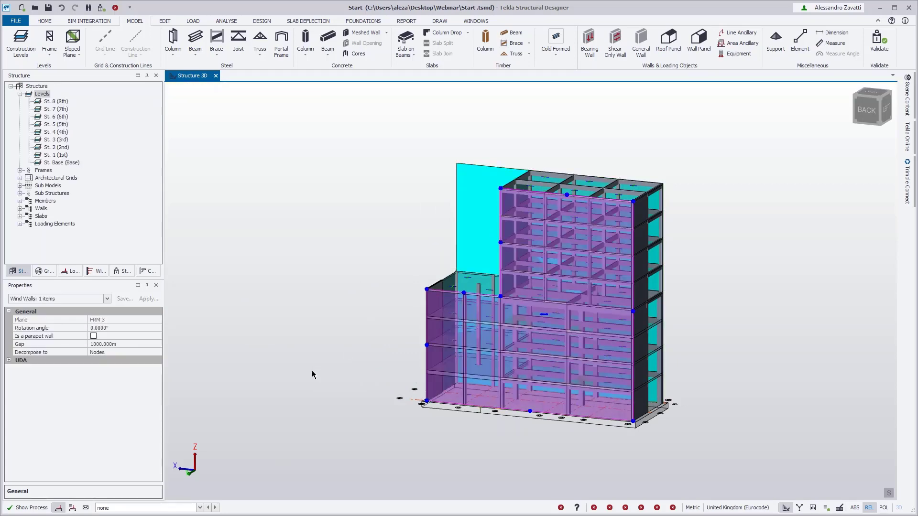
- Reshape the front wall panel as non-rectangular to match the stepped outline of the tower and low block, and clear the selection
right_click_drag(322, 313, 717, 335)
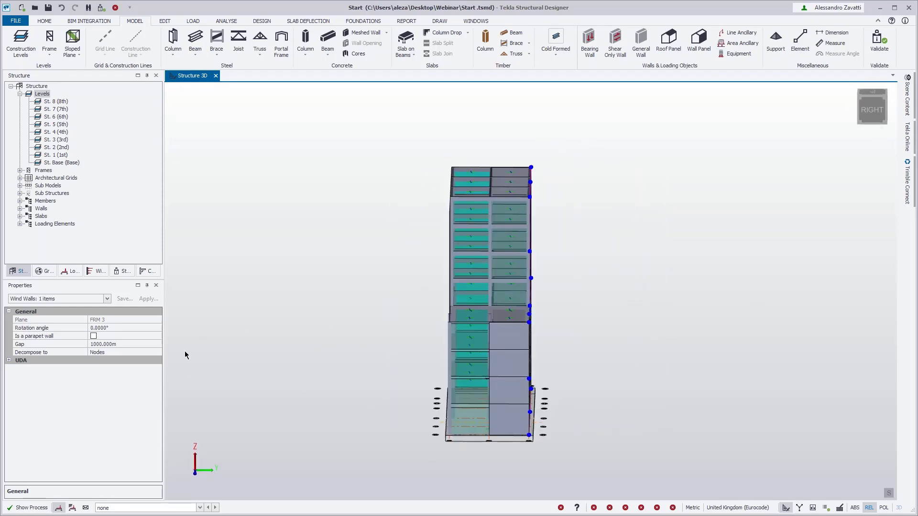
right_click_drag(185, 353, 555, 355)
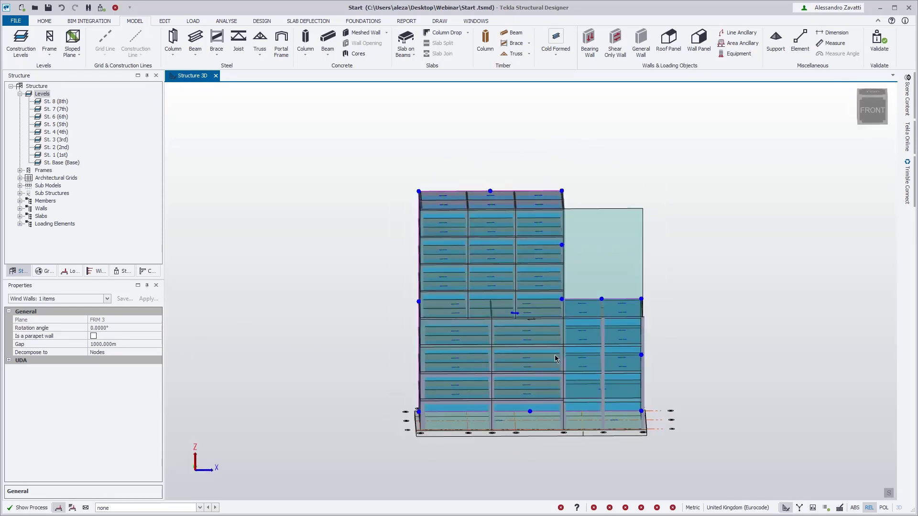
left_click(645, 211)
left_click(644, 209)
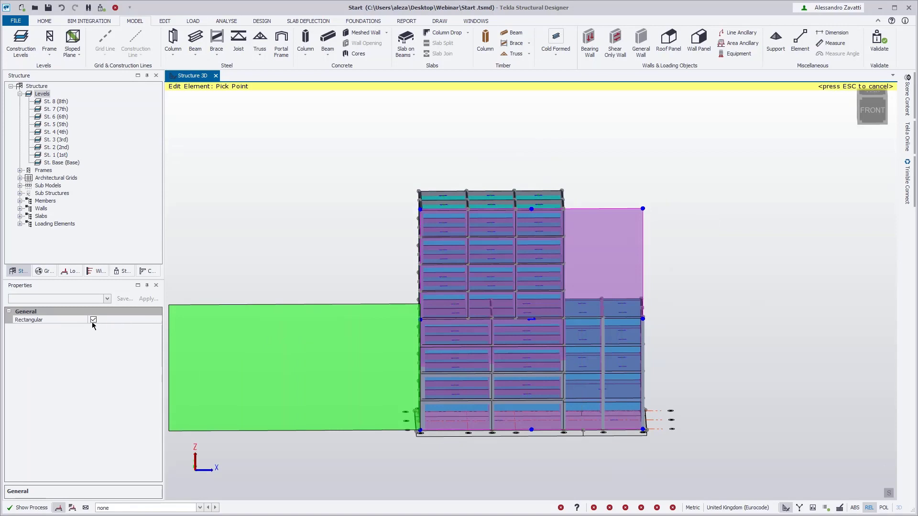
left_click(91, 321)
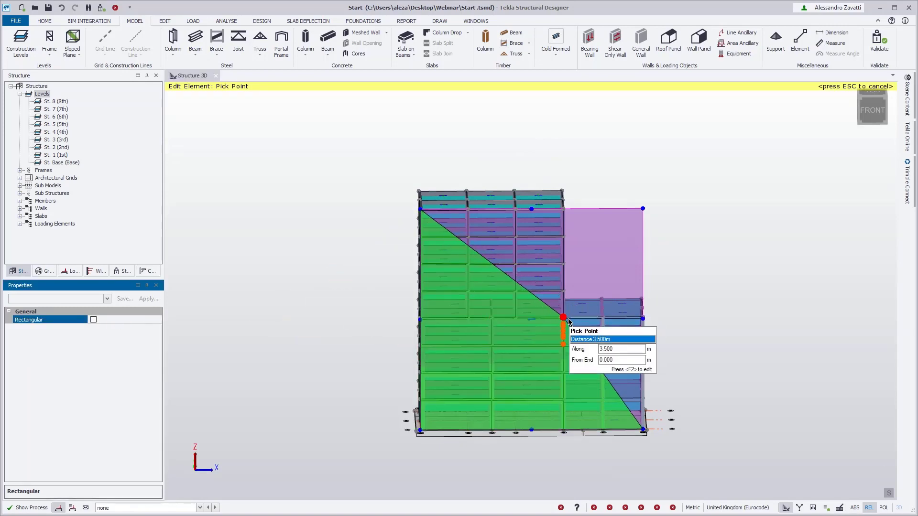
left_click(564, 317)
left_click(603, 373)
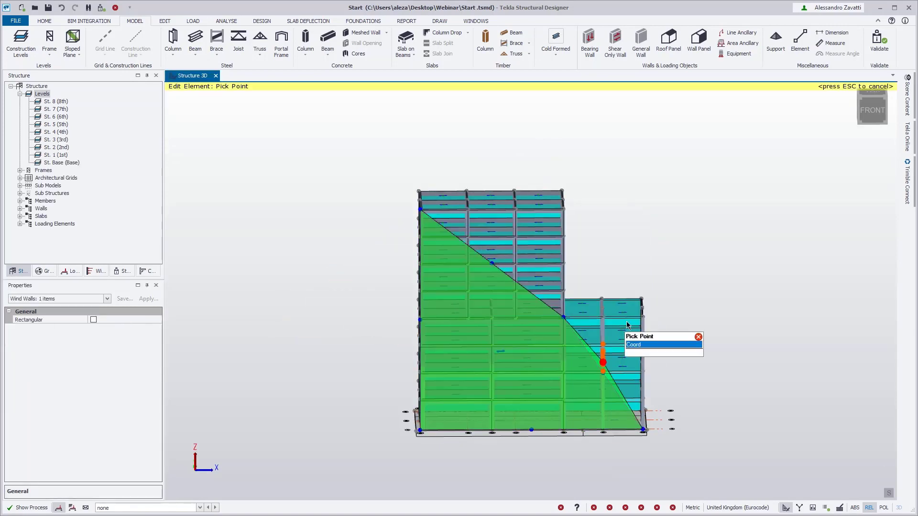
left_click(643, 317)
left_click(492, 263)
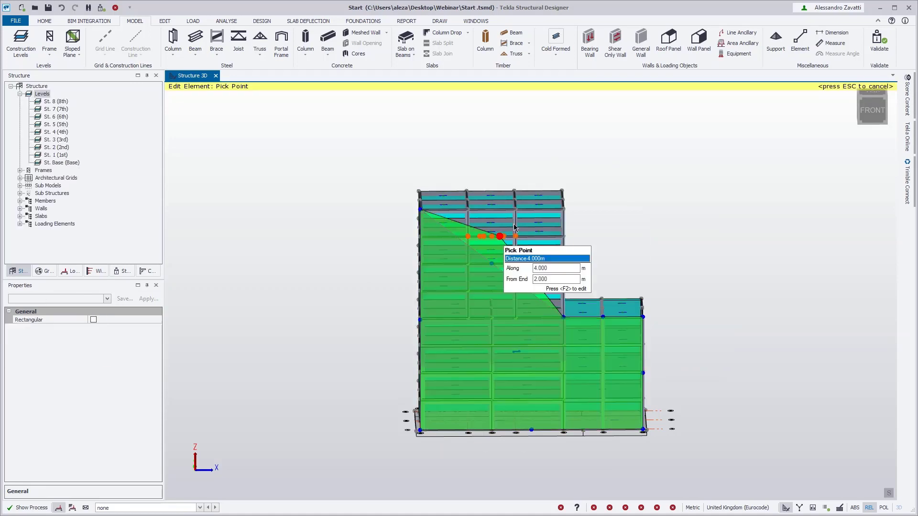
left_click(559, 209)
middle_click_drag(723, 279, 523, 280)
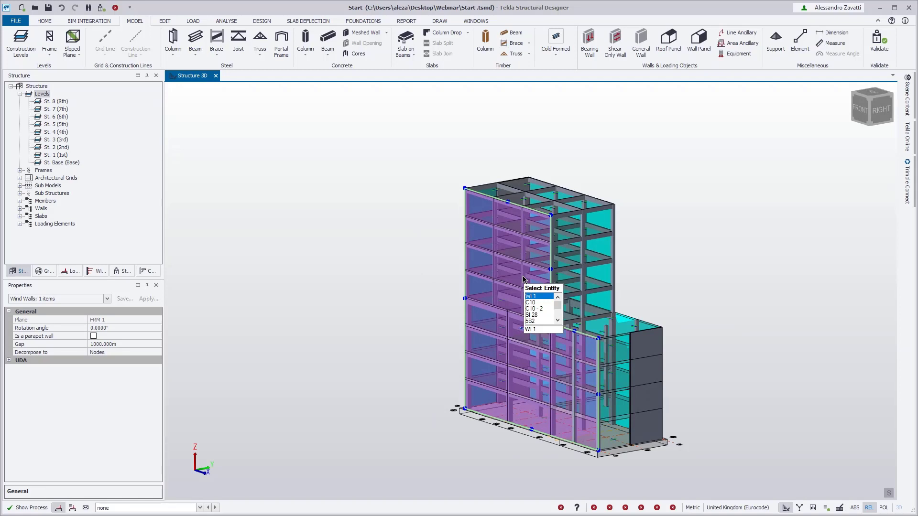
middle_click_drag(719, 318, 750, 329)
left_click(751, 329)
- Move the top inner corner of the concrete wall on the low block's end face to the far column at St. 3 level, 11 m
mouse_move(663, 361)
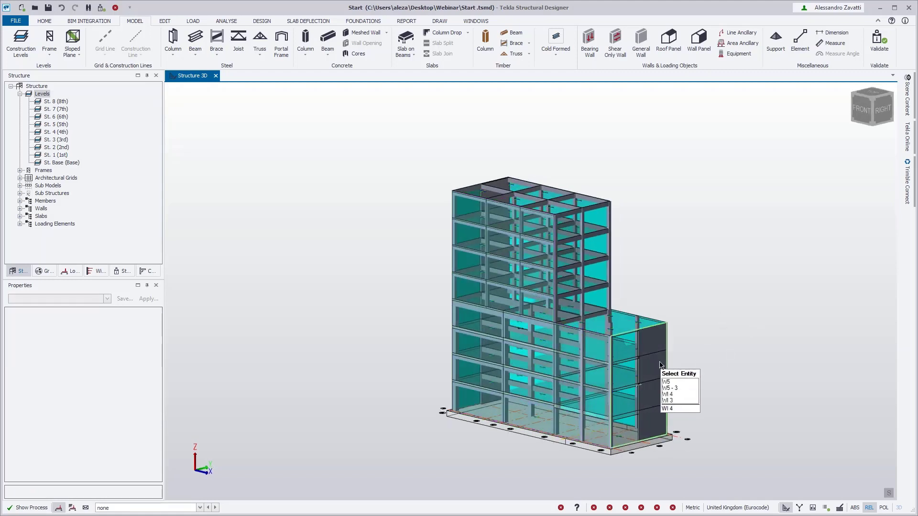
left_click(645, 335)
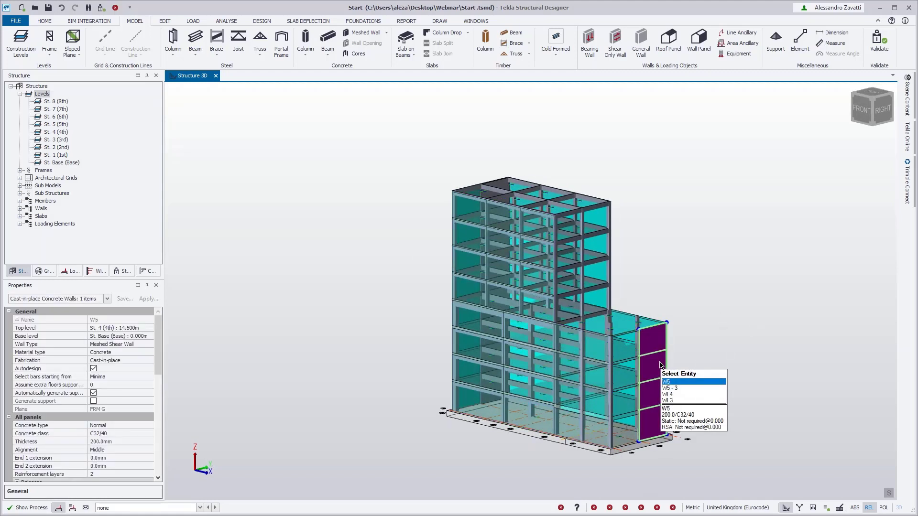
left_click(640, 333)
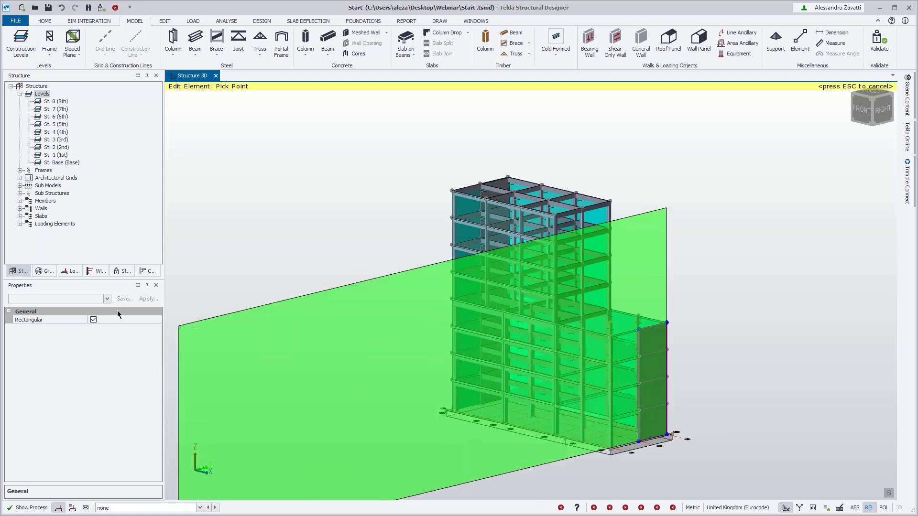
left_click(610, 367)
right_click_drag(731, 438, 726, 439)
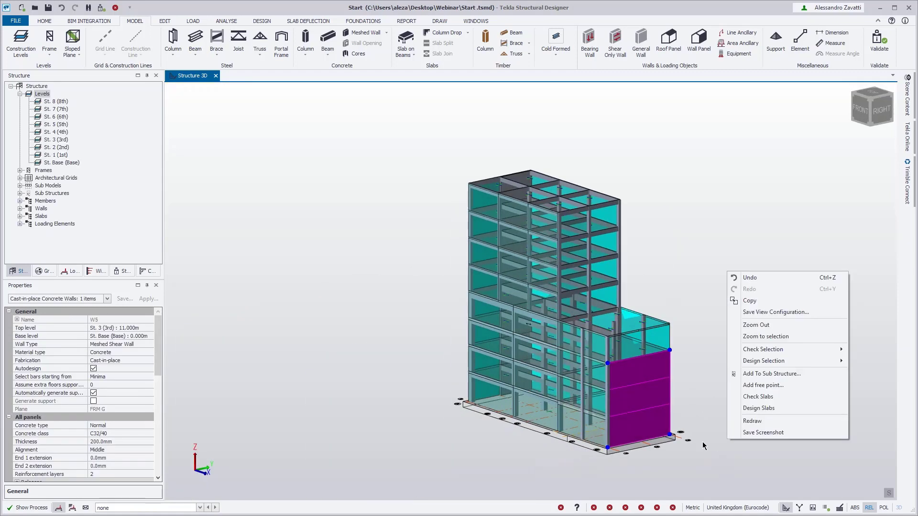
- Move the concrete wall's corner back to its original point halfway across the end face at St. 4 level, 14.5 m
left_click(609, 368)
left_click(608, 366)
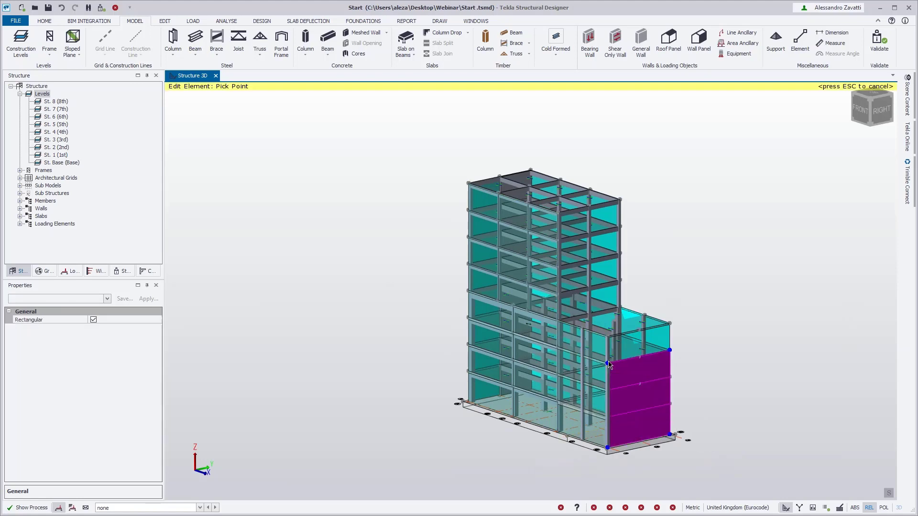
left_click(639, 336)
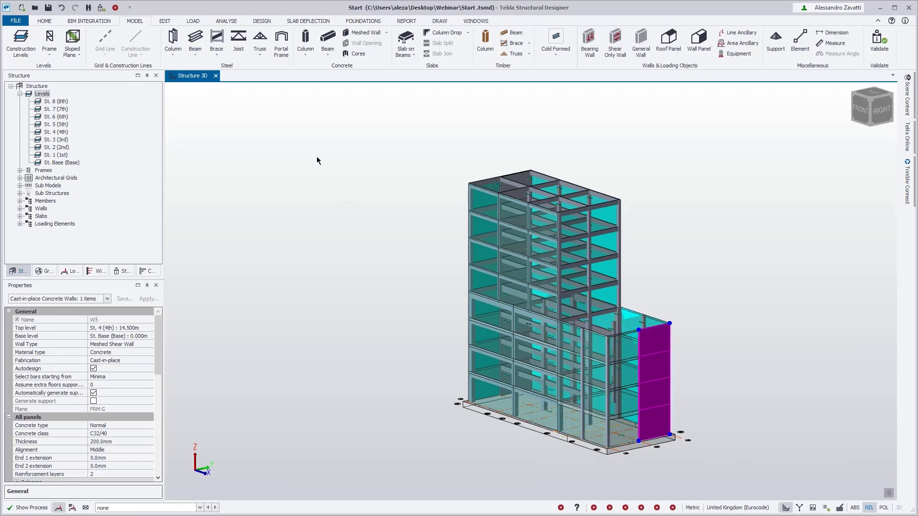
- Start the Wind Wizard with BREVe - UK Grid Ref. data and orography, and pick site SE490520 on the map
left_click(193, 21)
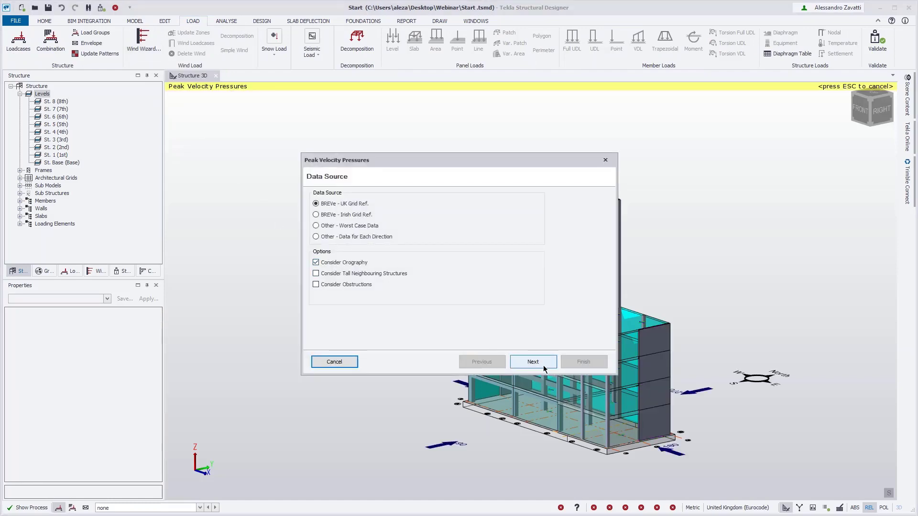
left_click(544, 368)
left_click(511, 221)
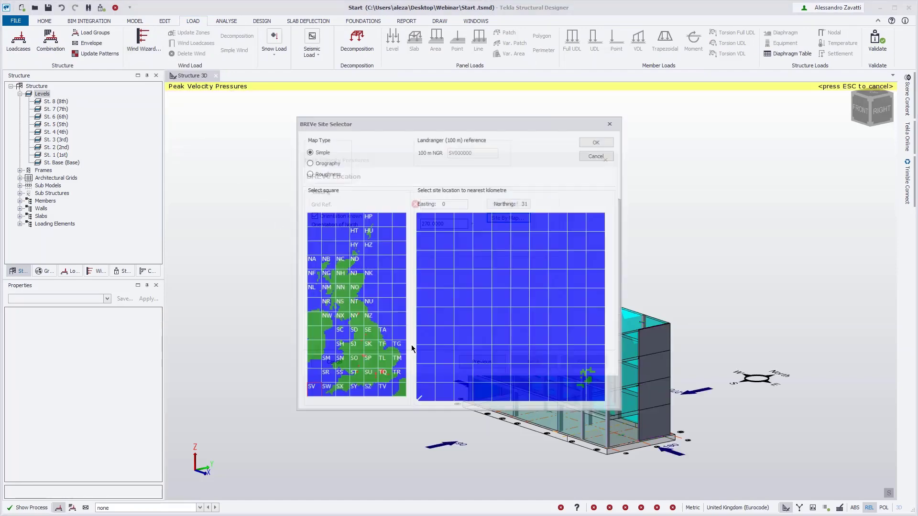
left_click(372, 337)
left_click(510, 302)
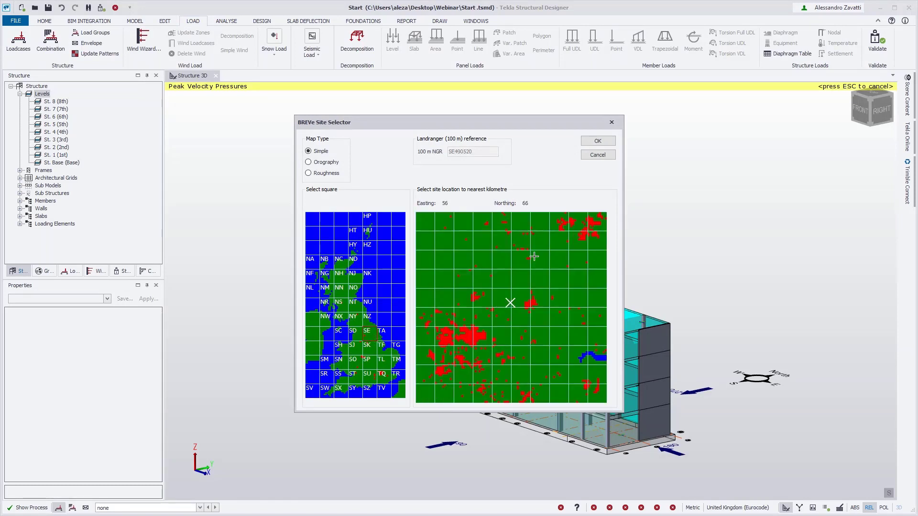
left_click(597, 141)
- Accept the remaining site settings and finish calculating the peak velocity pressures for the wind directions
left_click(533, 362)
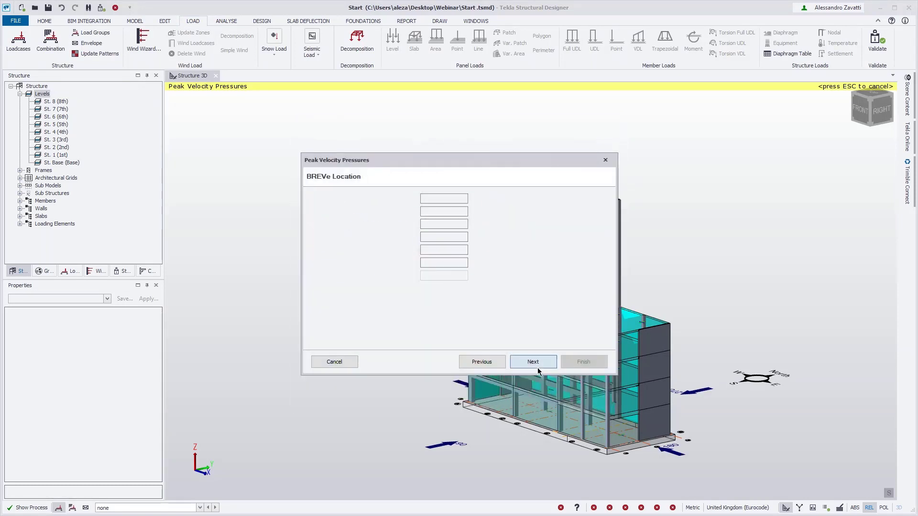
left_click(533, 362)
left_click(533, 361)
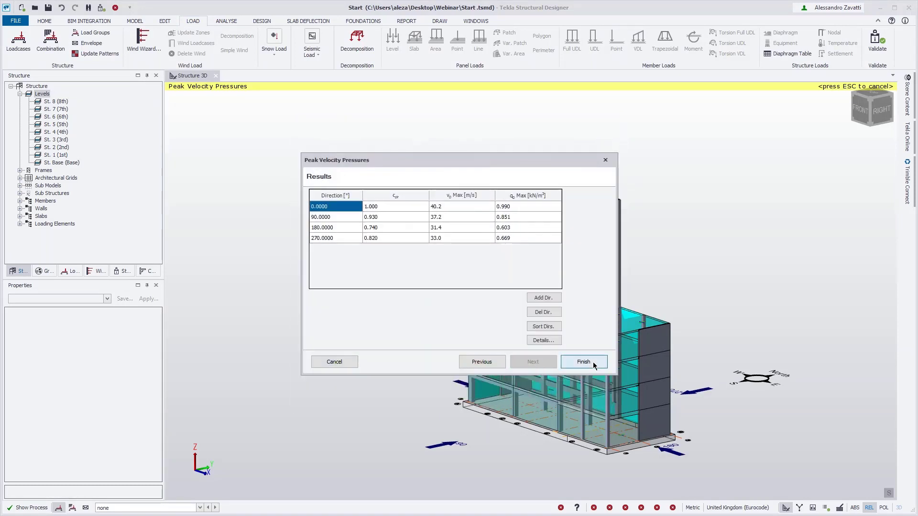
left_click(583, 362)
- Generate the wind loadcases automatically, keeping the calculated structural factor and a structural damping of 0.05
left_click(195, 43)
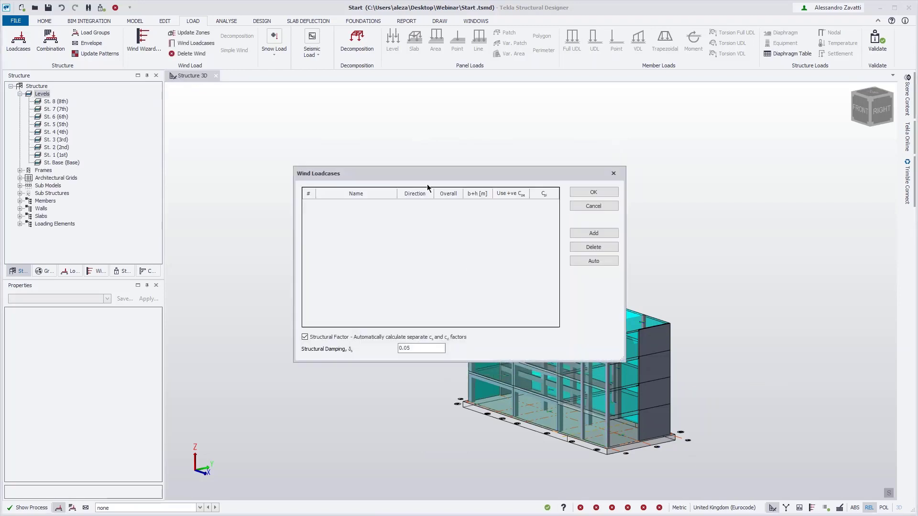
left_click(593, 261)
left_click(593, 192)
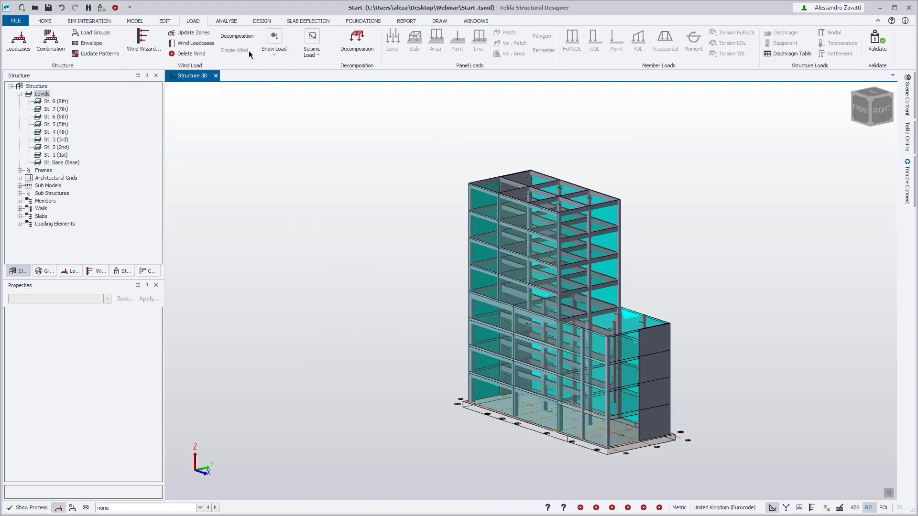
- Enable the overall wind drift check with a limit of 500 under Sway & Drift Checks in the design settings
left_click(257, 22)
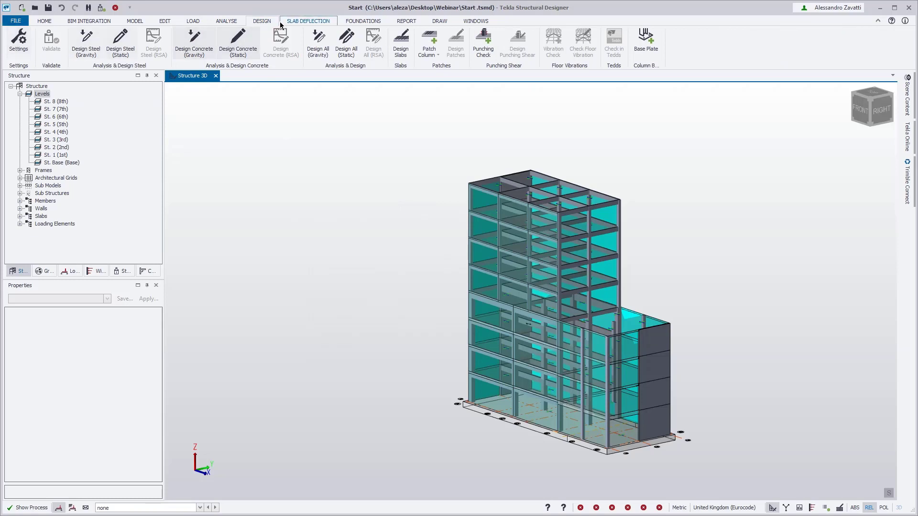
left_click(18, 38)
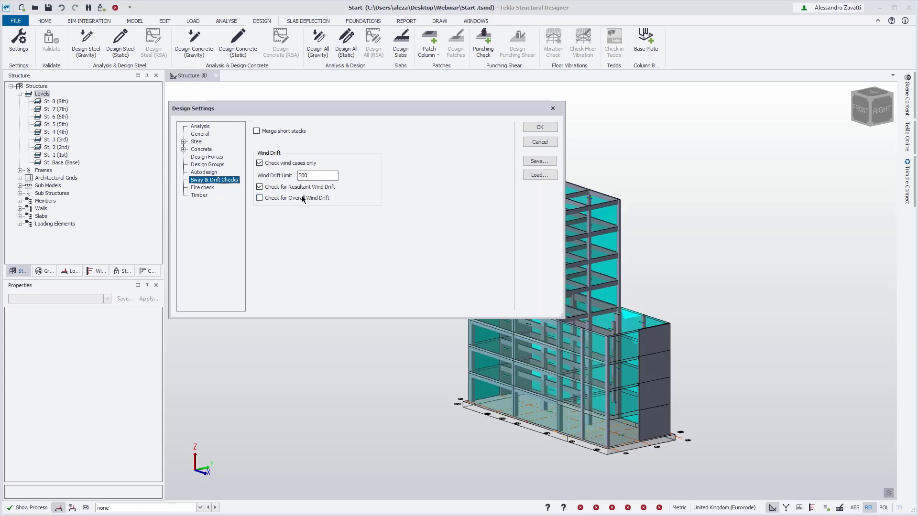
left_click(303, 201)
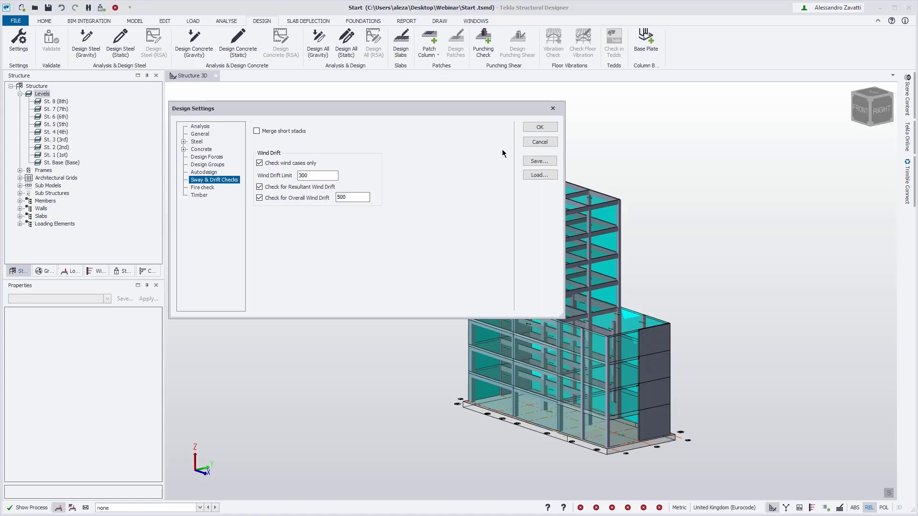
left_click(550, 128)
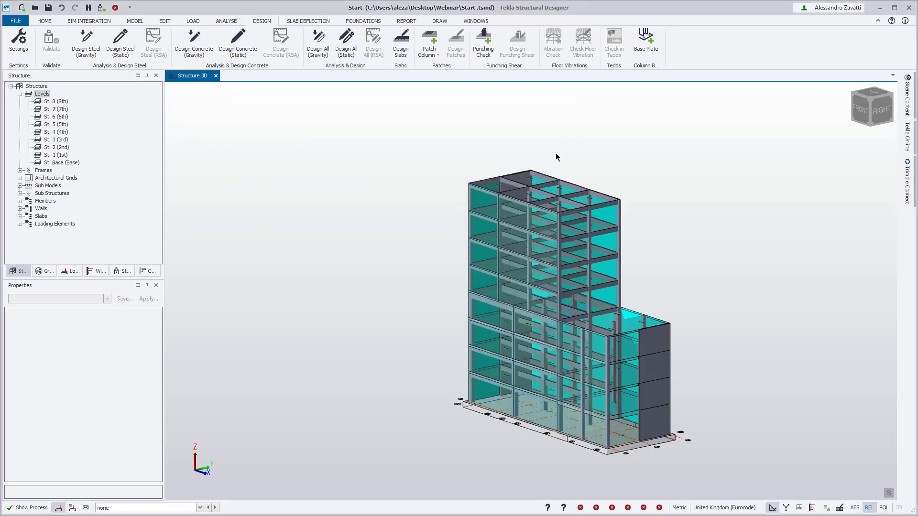
- Start the load combination generator with Eq 6.10 and exclude the GEO, accidental and seismic combinations
left_click(192, 21)
left_click(51, 45)
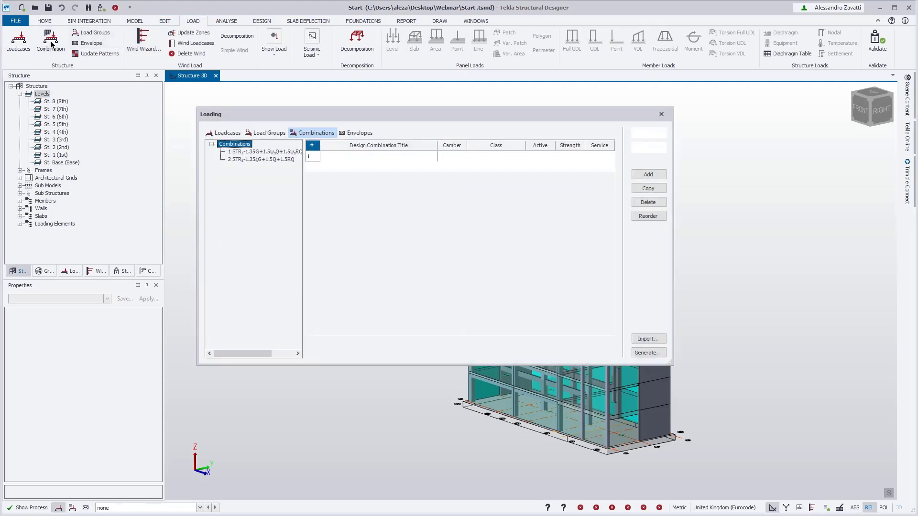
left_click(648, 354)
left_click(254, 194)
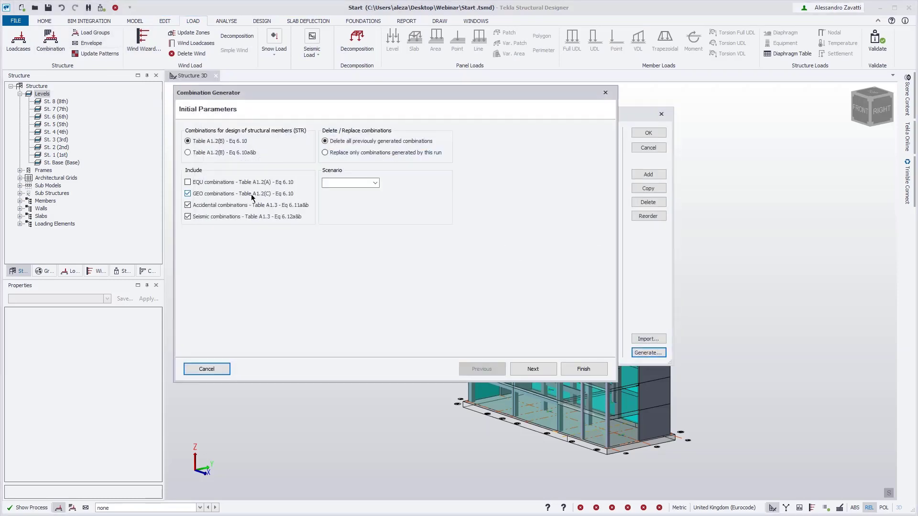
left_click(250, 206)
left_click(246, 218)
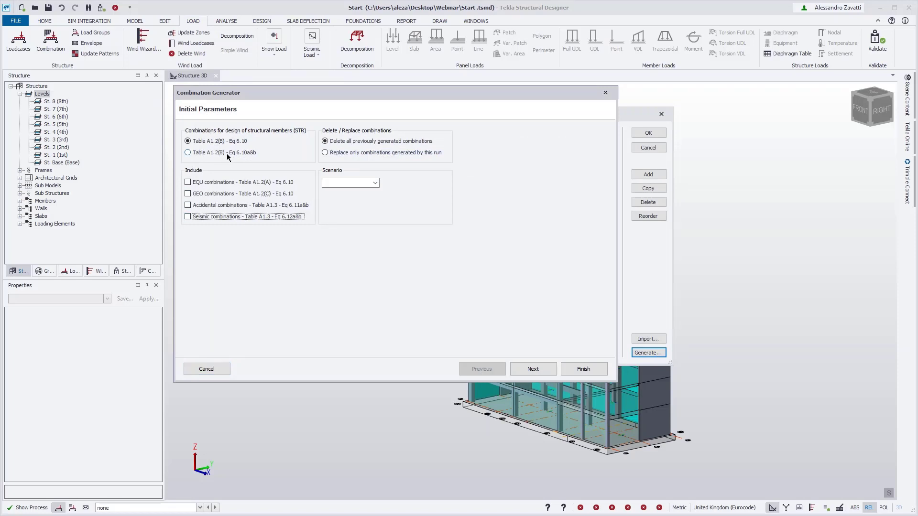
- Assign the "-Cpe, All" loadcases of Wind 0, 90, 180 and 270 to Dir1+, Dir2+, Dir1- and Dir2- respectively, and generate the combinations
left_click(533, 369)
left_click(533, 369)
left_click(534, 370)
left_click(534, 369)
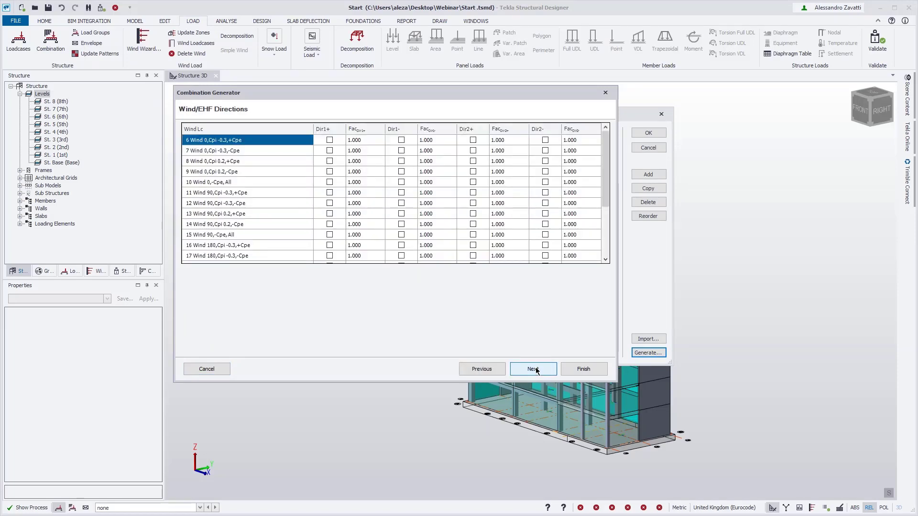
left_click(330, 182)
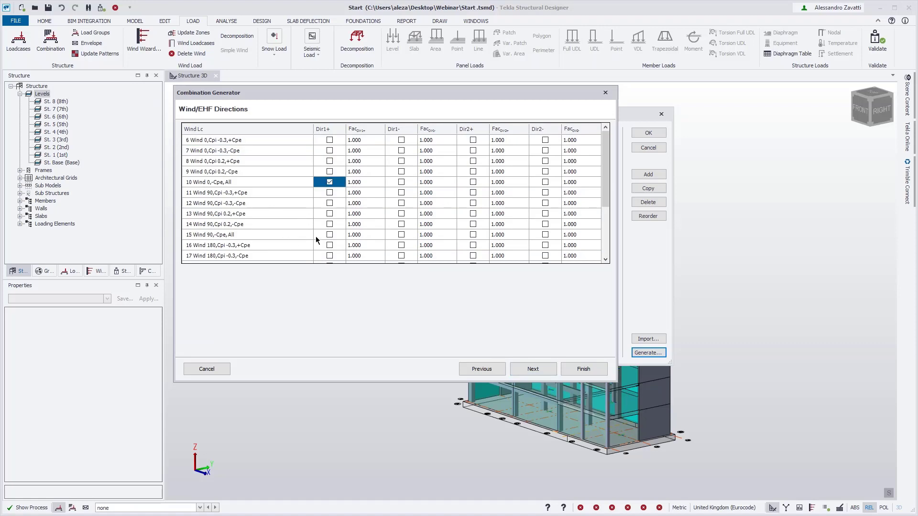
left_click(473, 236)
left_click(473, 234)
scroll(416, 229, "down", 3)
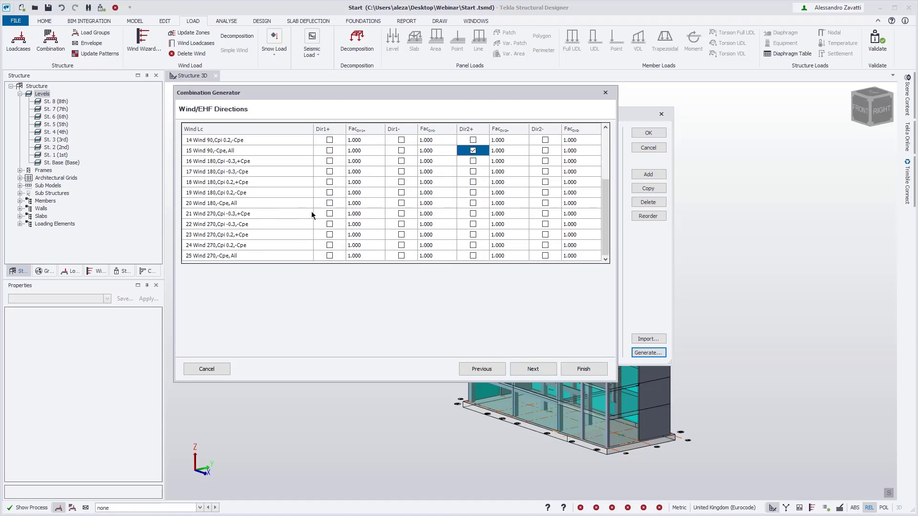
left_click(404, 204)
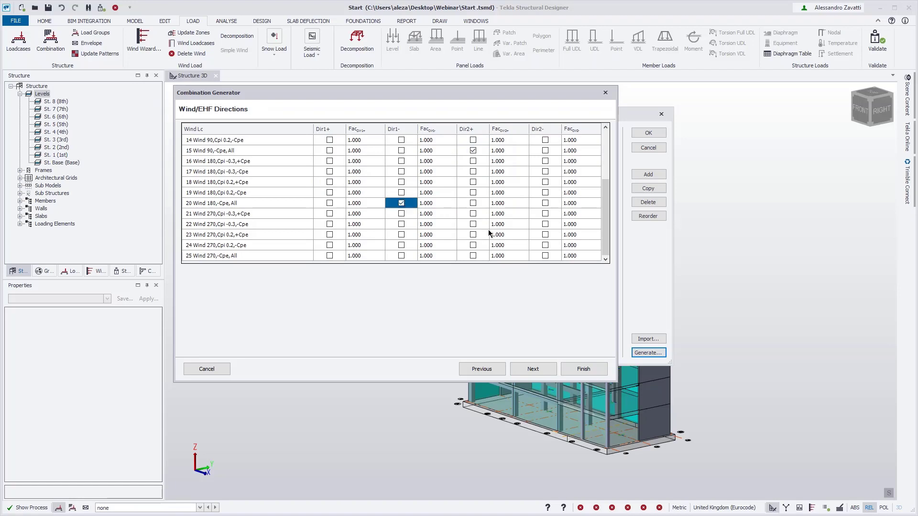
left_click(545, 256)
left_click(545, 256)
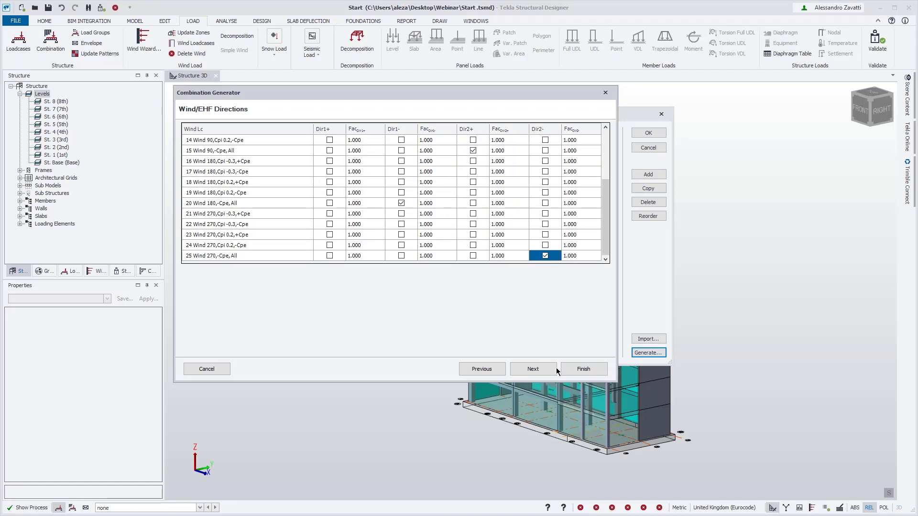
left_click(582, 372)
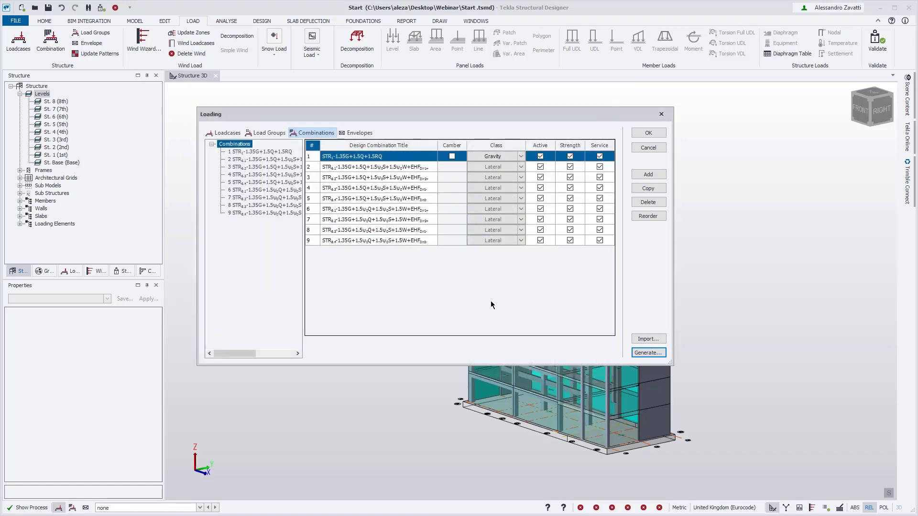
left_click(653, 134)
- Run the 3D only (Static) analysis of the building
middle_click_drag(350, 222, 274, 230)
left_click(227, 21)
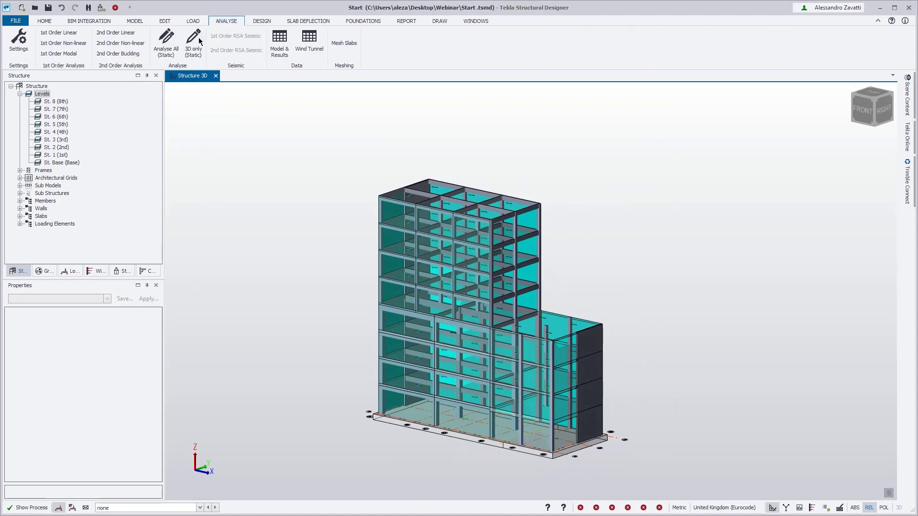
left_click(200, 51)
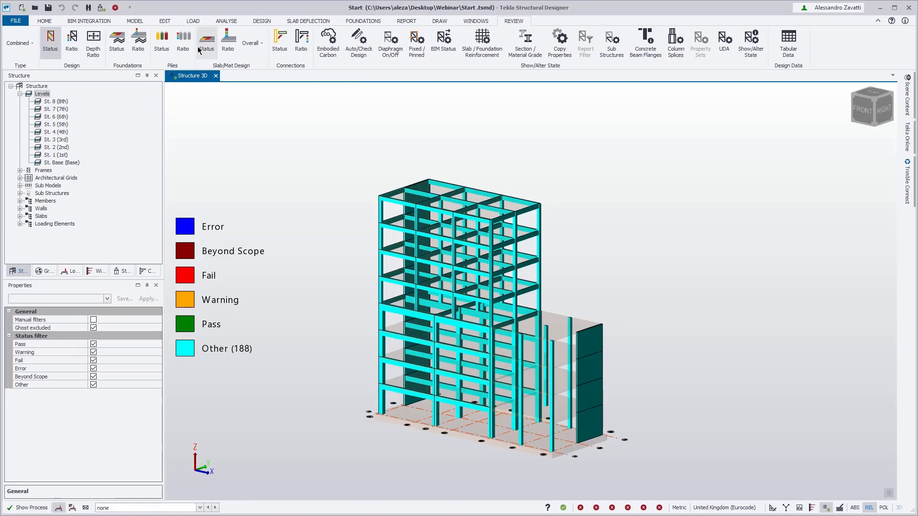
- Examine the details of the Overall Wind Drift check in the design status
left_click(226, 21)
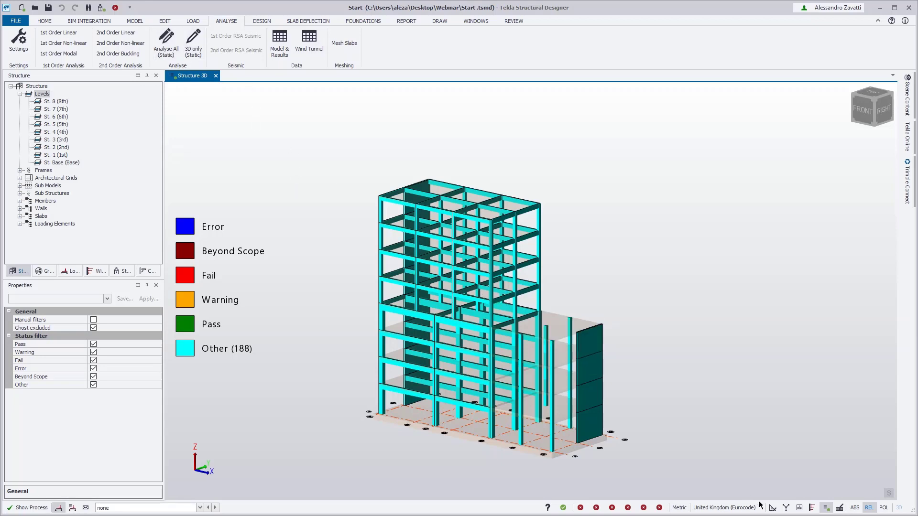
left_click(123, 271)
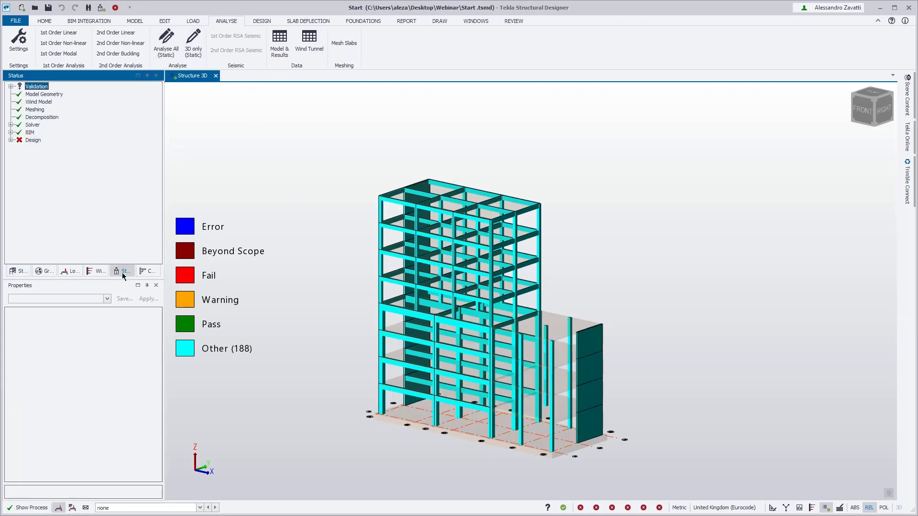
left_click(11, 140)
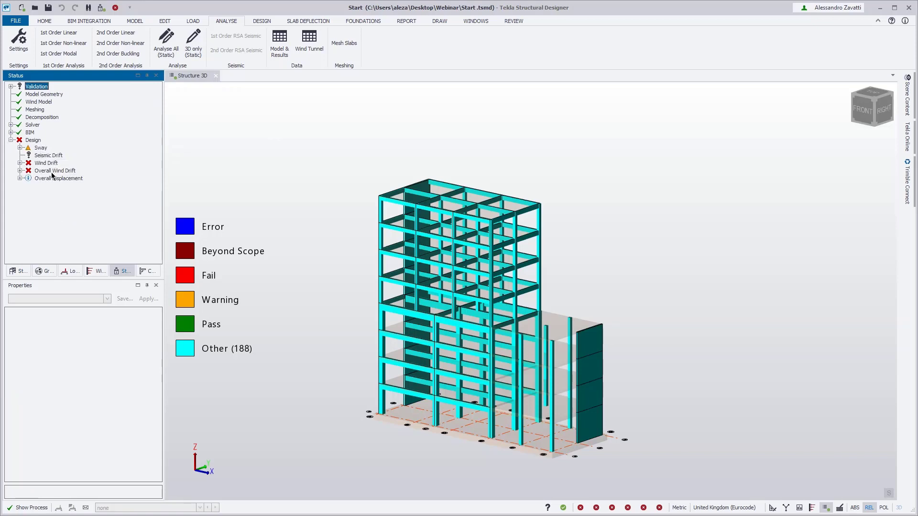
left_click(20, 171)
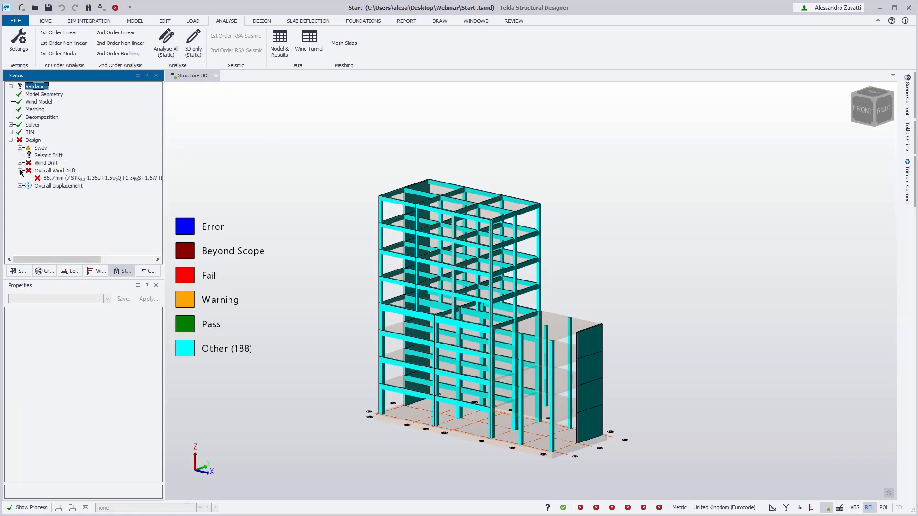
left_click(62, 179)
right_click(62, 181)
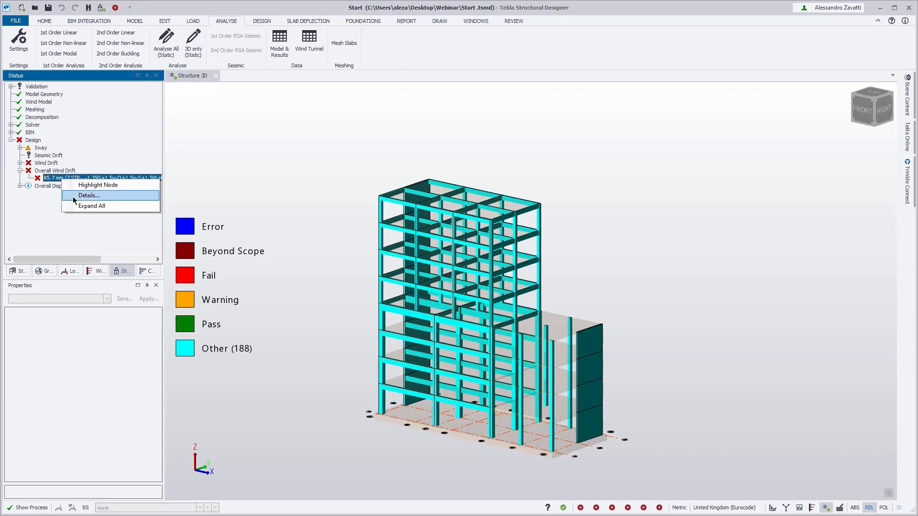
left_click(74, 200)
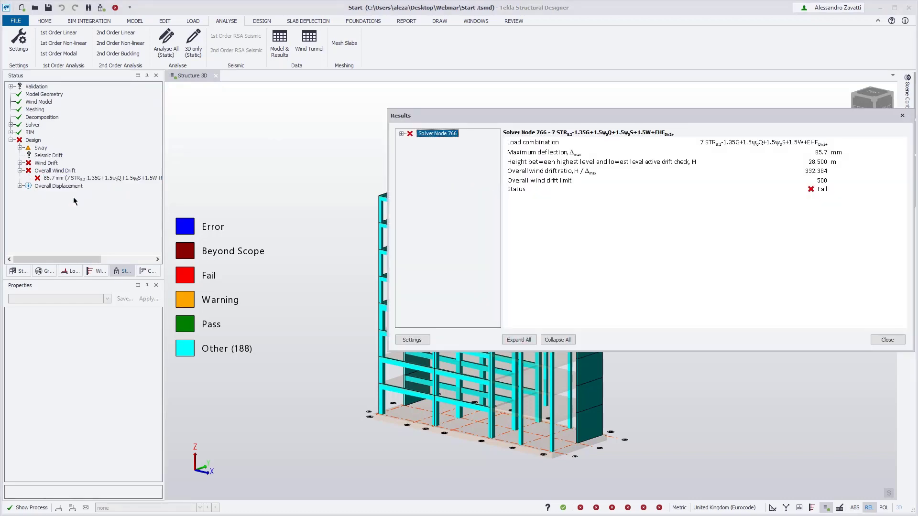
left_click_drag(629, 115, 627, 114)
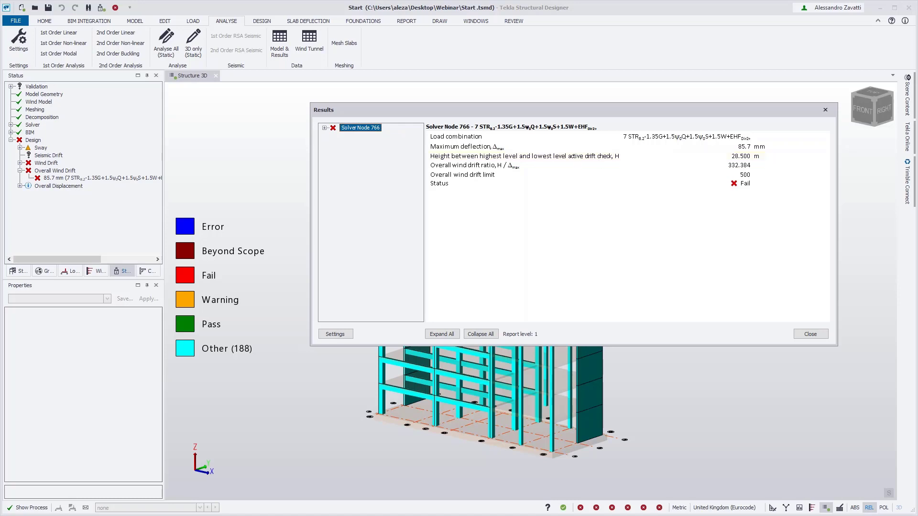
- Turn off Check for drift for level St. 8 (8th)
left_click(20, 271)
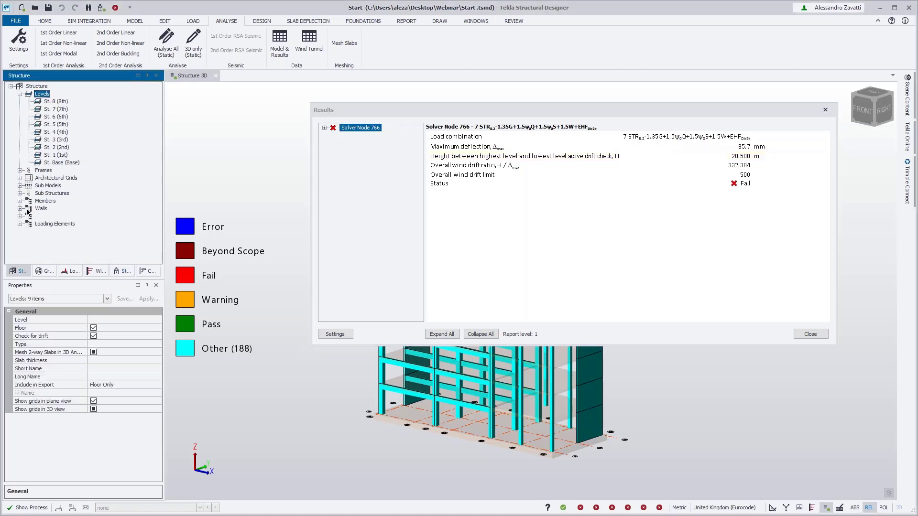
left_click(56, 101)
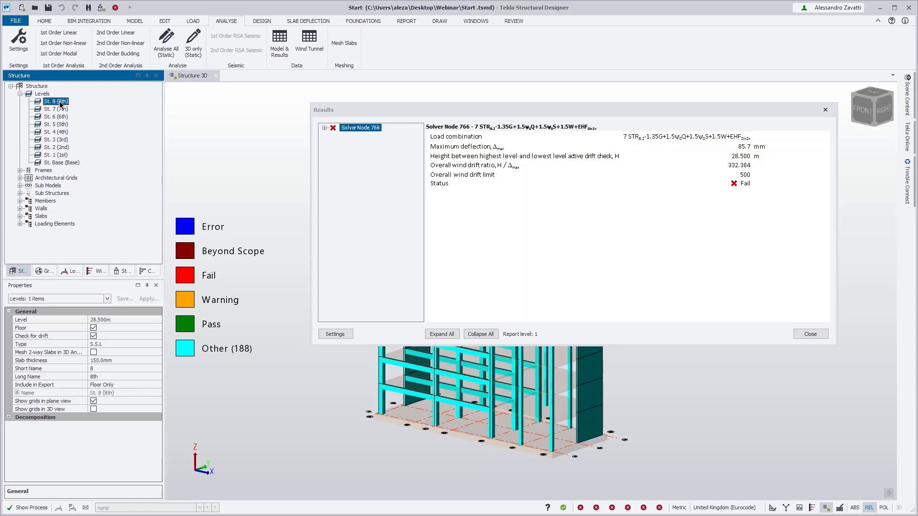
left_click(65, 337)
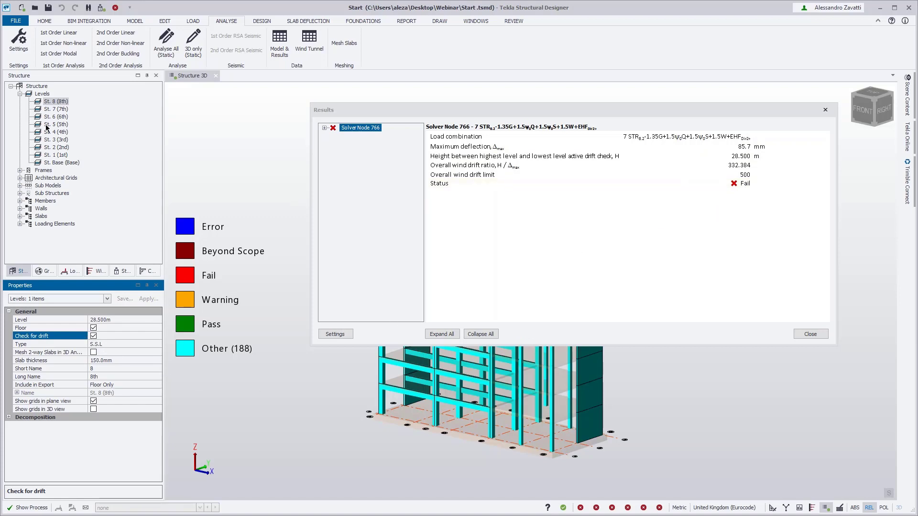
left_click(61, 103)
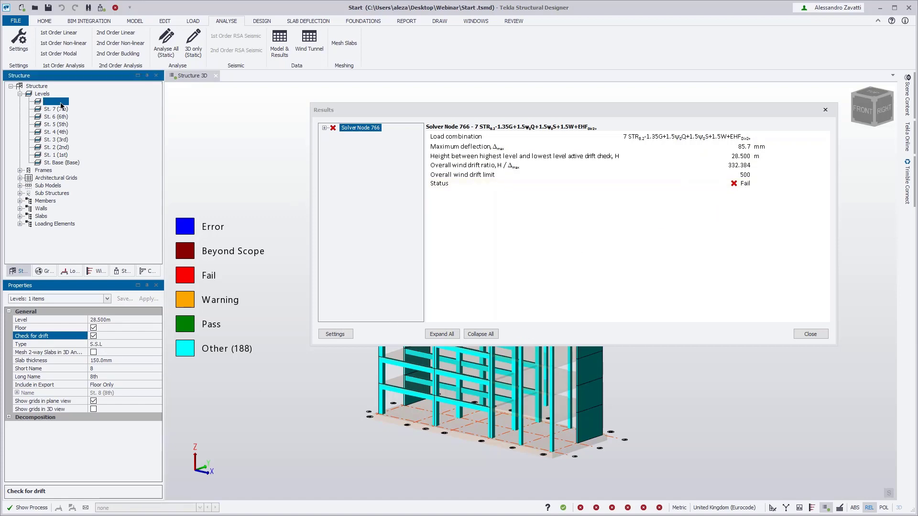
left_click(94, 336)
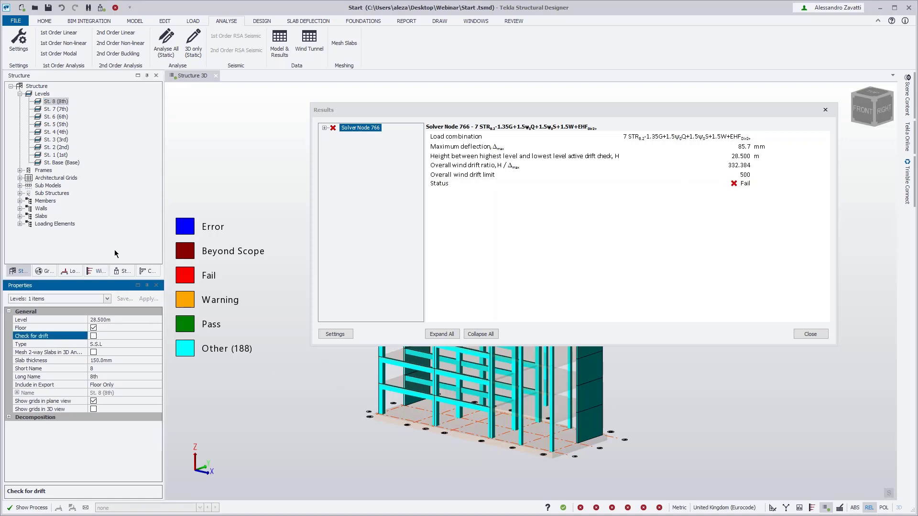
- Review the Overall Wind Drift details with the 8th level excluded, and close both result windows
left_click(119, 273)
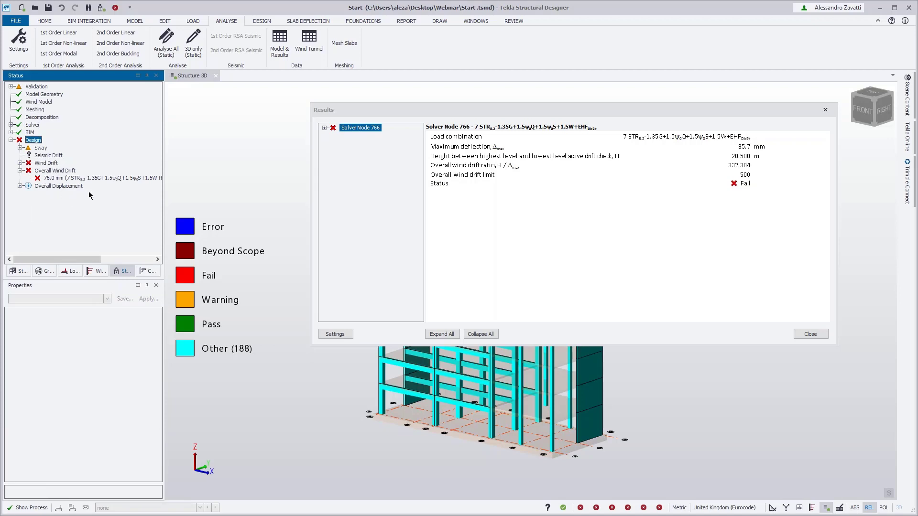
left_click(53, 179)
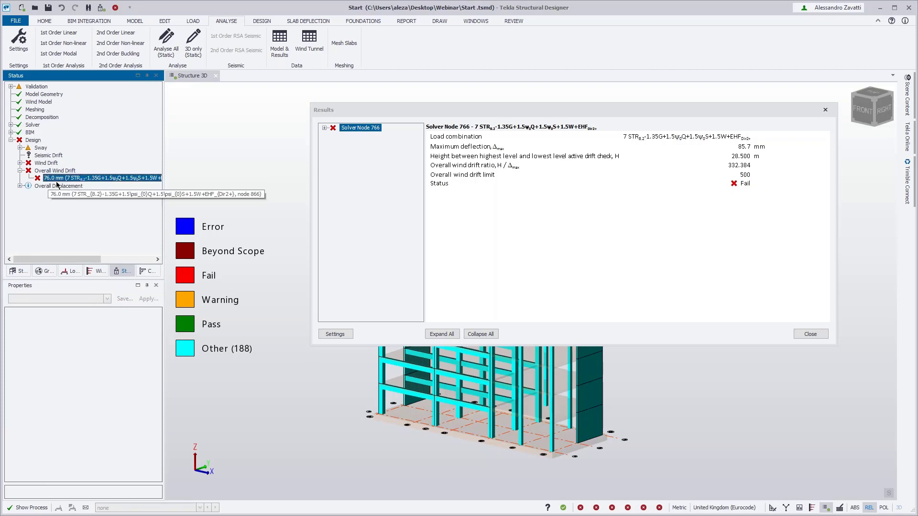
right_click(91, 178)
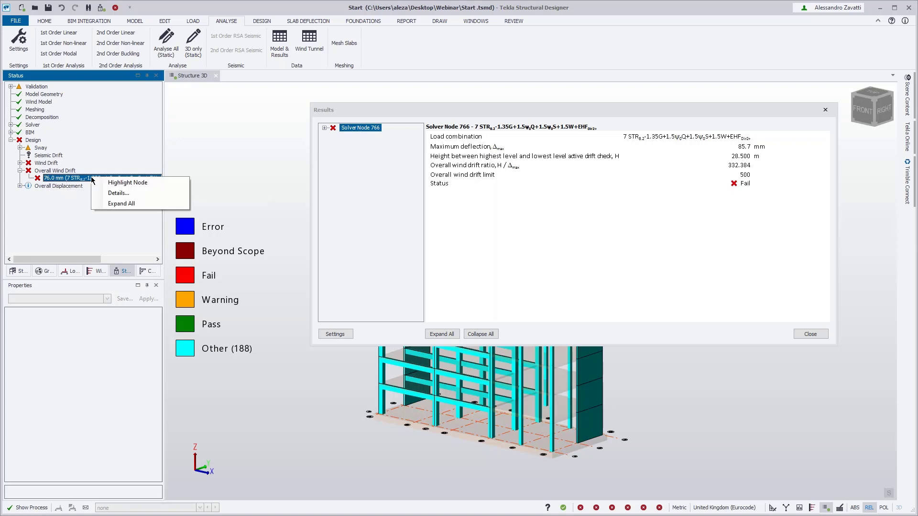
left_click(115, 193)
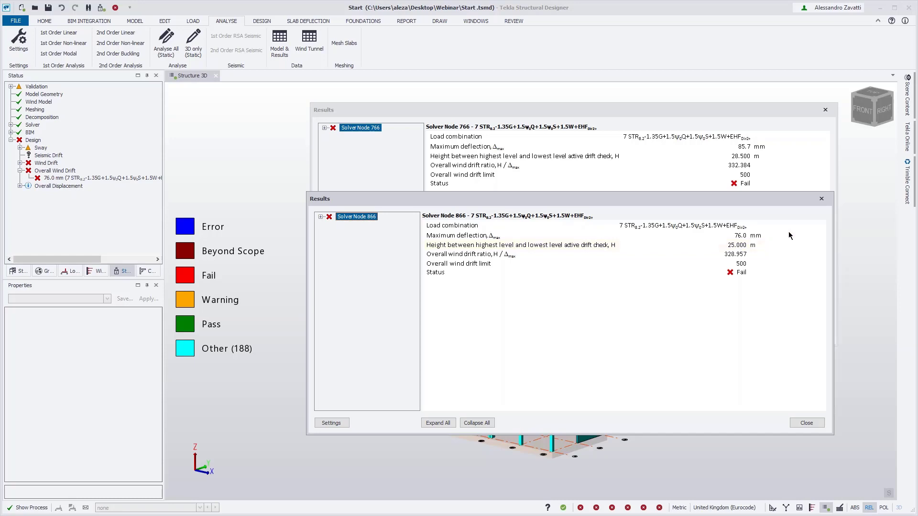
left_click(806, 423)
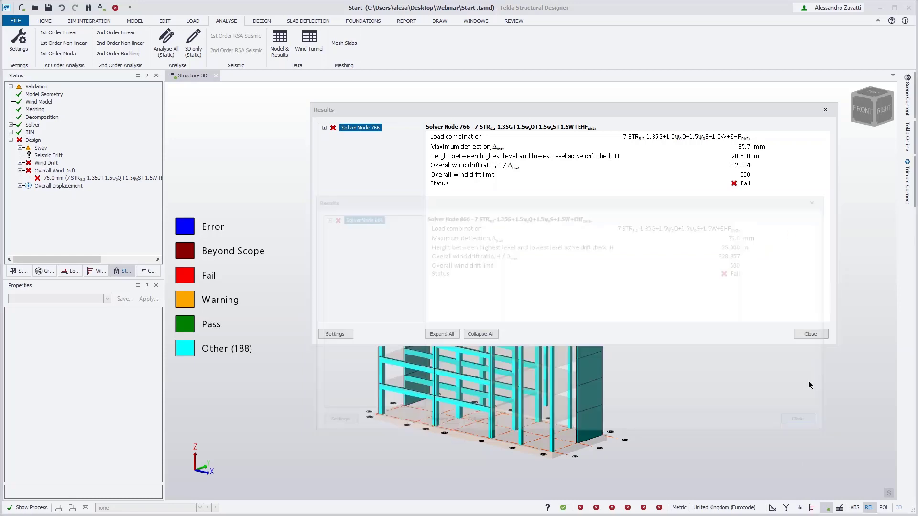
left_click(811, 334)
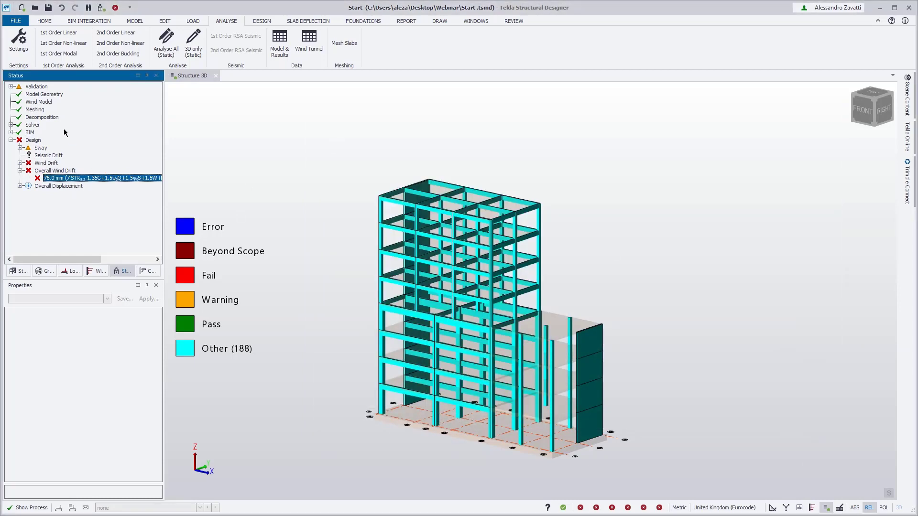
- Turn Check for drift back on for level St. 8 (8th)
left_click(22, 273)
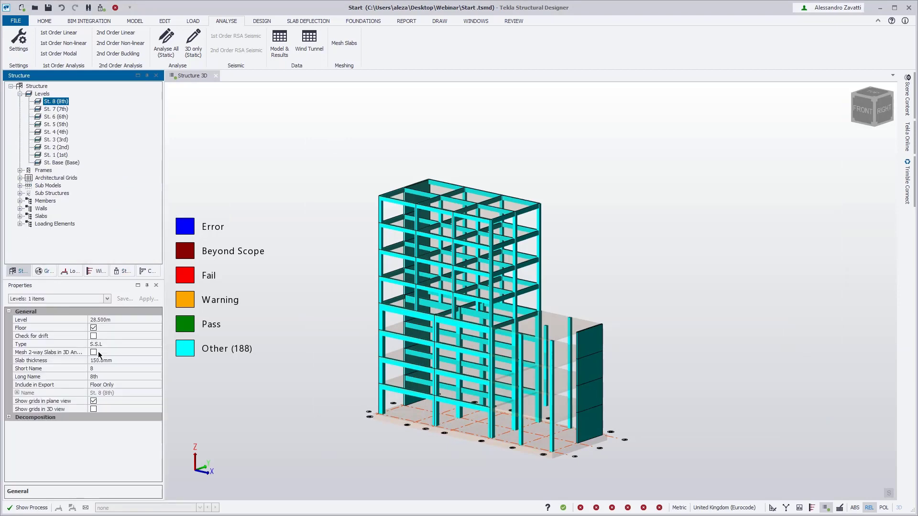
left_click(94, 339)
left_click(94, 337)
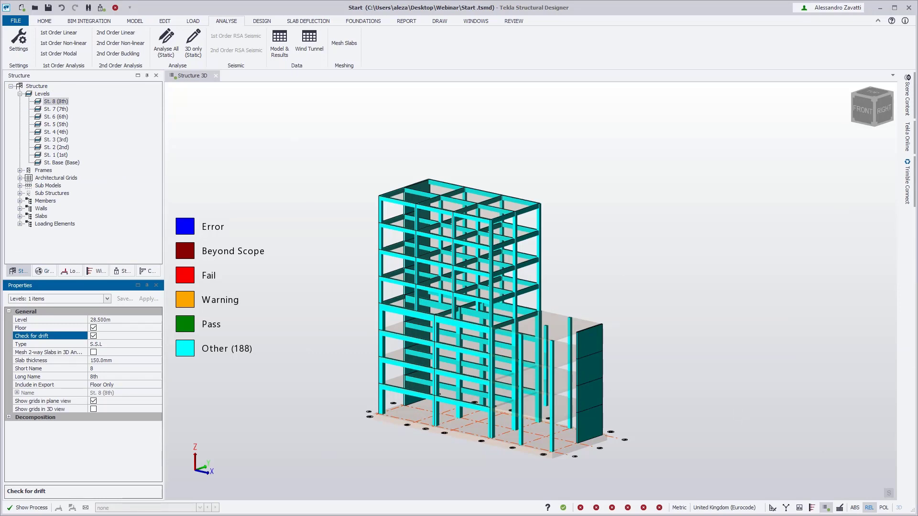
- Set the overall wind drift limit to 330 in the design settings
left_click(262, 21)
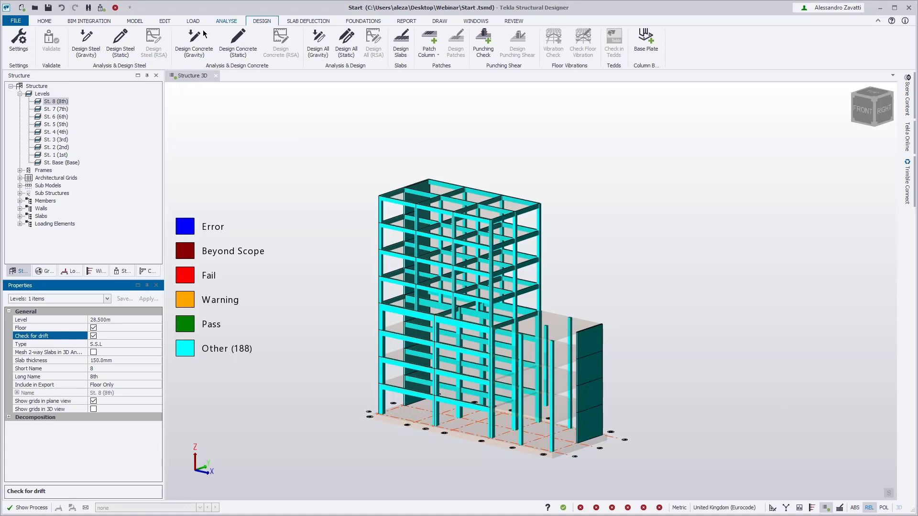
left_click(16, 44)
left_click_drag(367, 197, 305, 201)
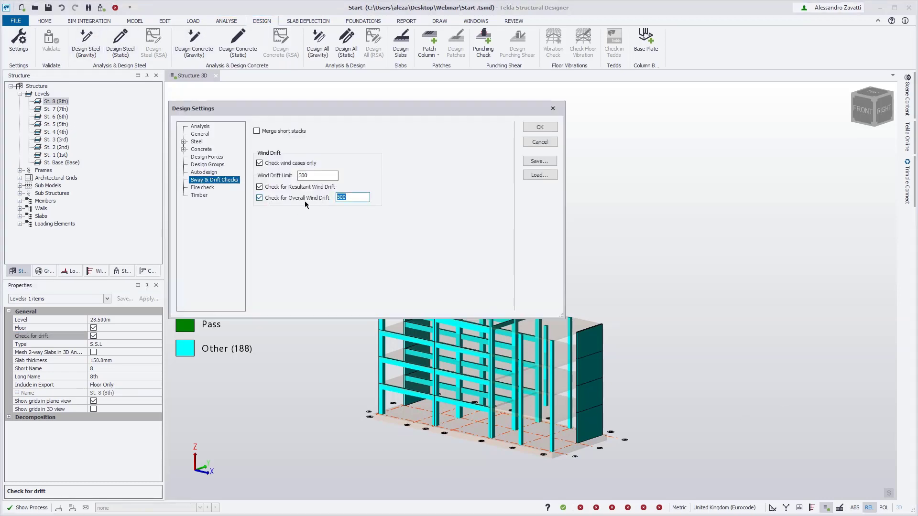
type("330")
left_click(530, 127)
- Review the Overall Wind Drift details against the 330 limit, and close the results
left_click(126, 271)
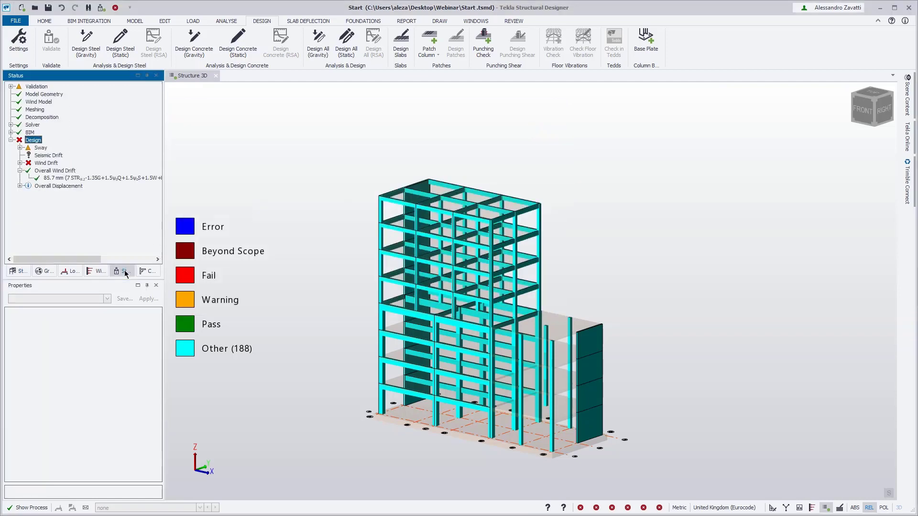
right_click(49, 179)
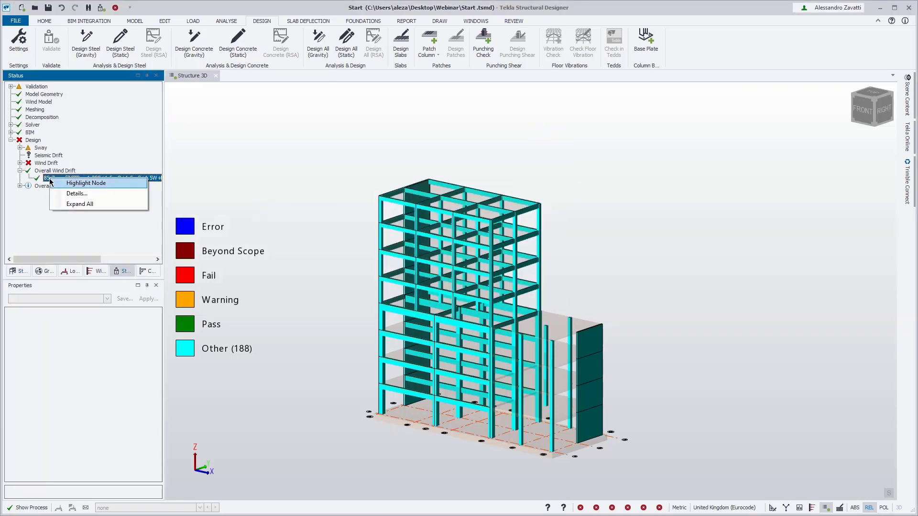
left_click(56, 194)
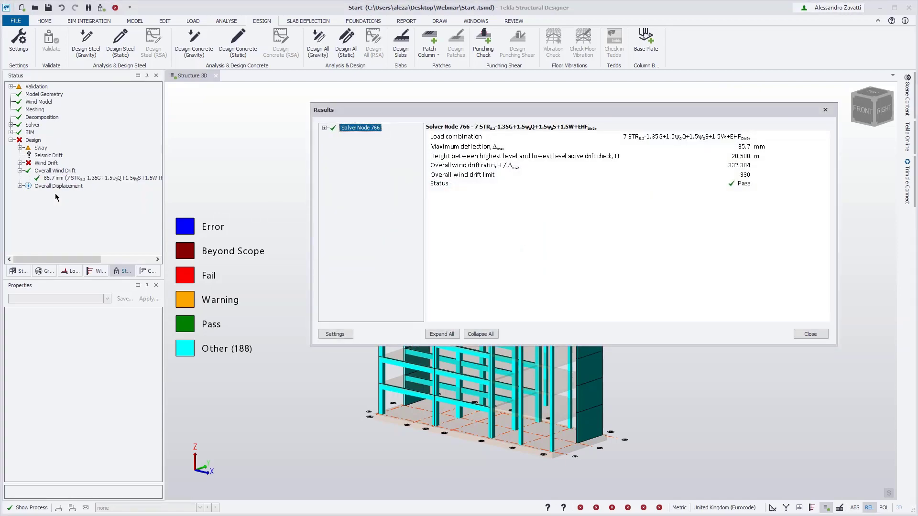
left_click(800, 335)
- Insert construction level 9 above the 8th level, at 32.000 m with 3.500 m spacing
left_click(19, 271)
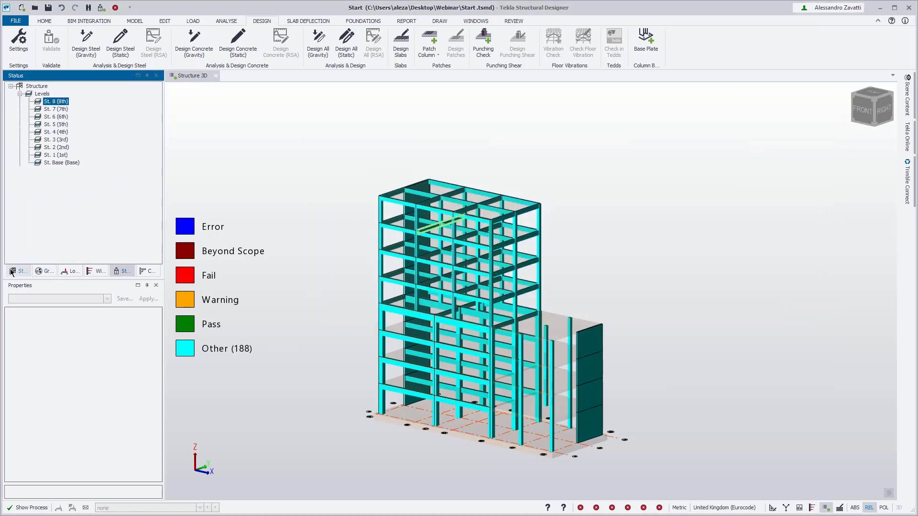
left_click(43, 94)
double_click(44, 95)
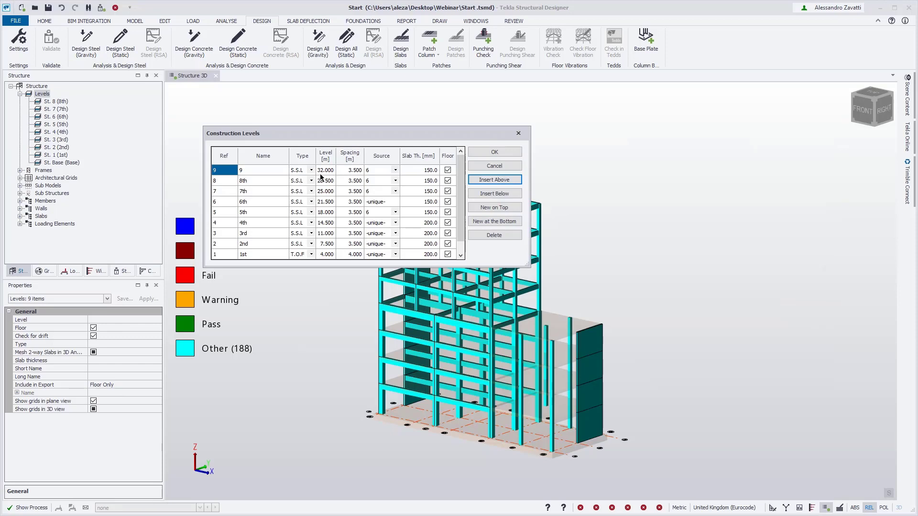
left_click(518, 153)
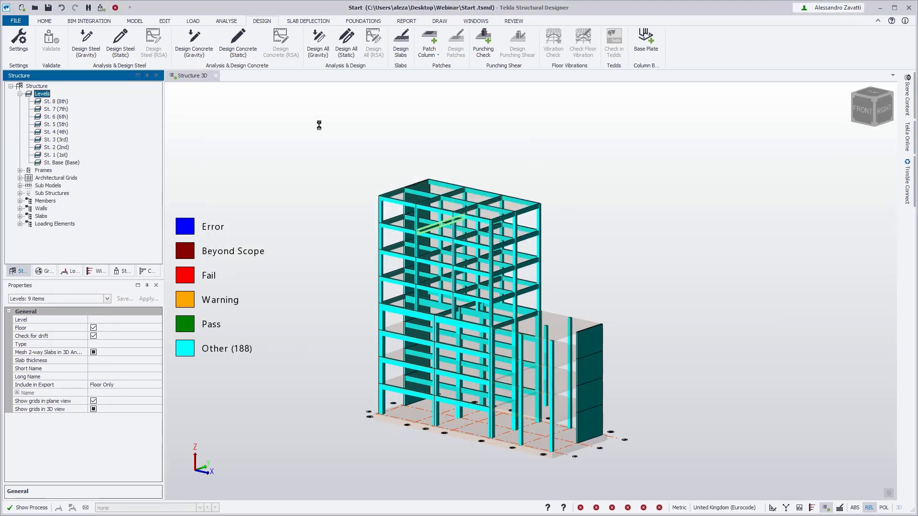
- Set the source of construction level 9 to -unique-
left_click(48, 96)
double_click(48, 96)
left_click(396, 171)
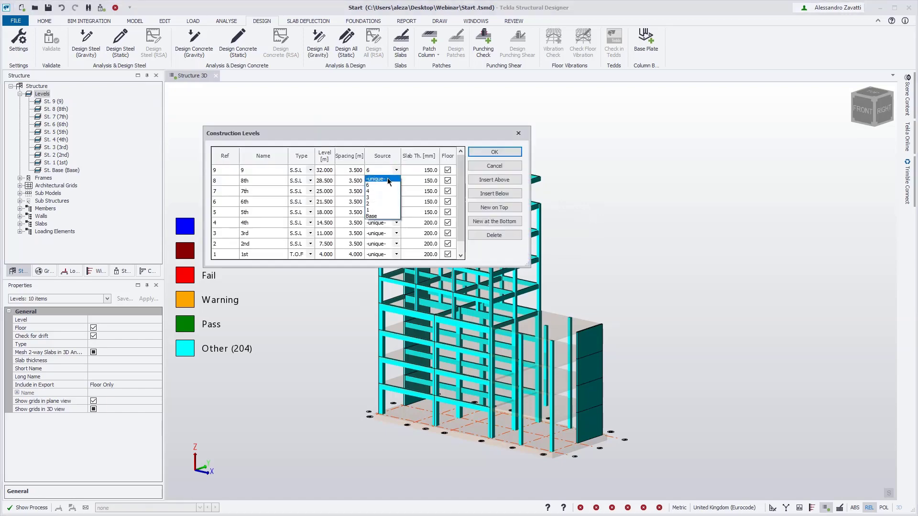
left_click(385, 179)
left_click(495, 152)
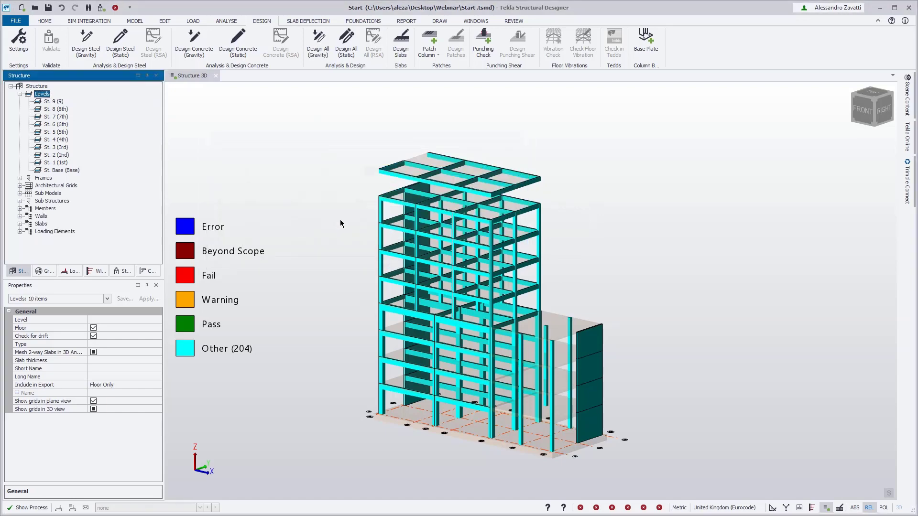
- Delete all the concrete beams on the new level 9
right_click_drag(591, 184, 615, 165)
left_click_drag(565, 199, 356, 150)
right_click_drag(535, 245, 549, 193)
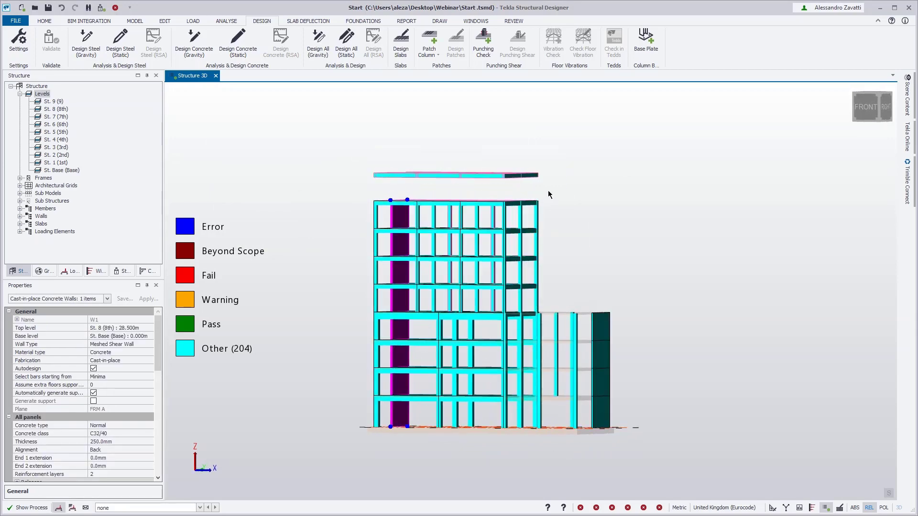
key("Escape")
left_click_drag(549, 188, 316, 145)
key("Delete")
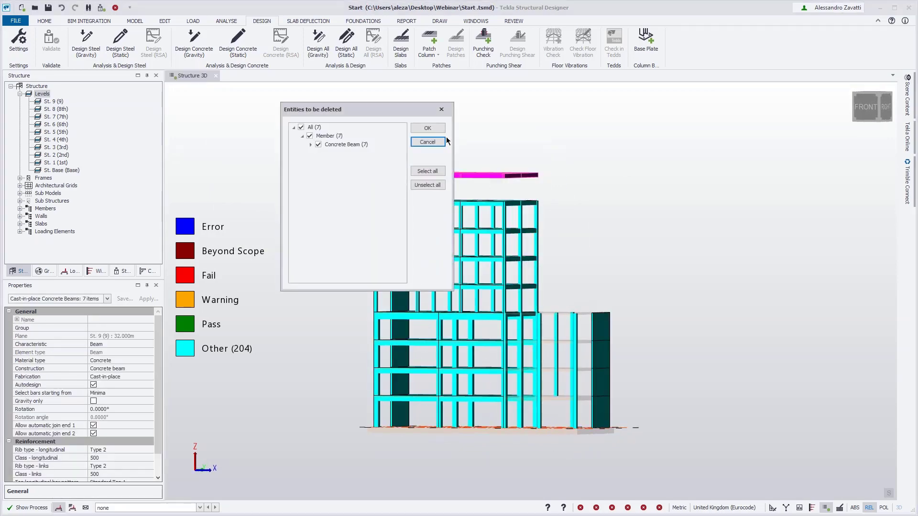
left_click(428, 128)
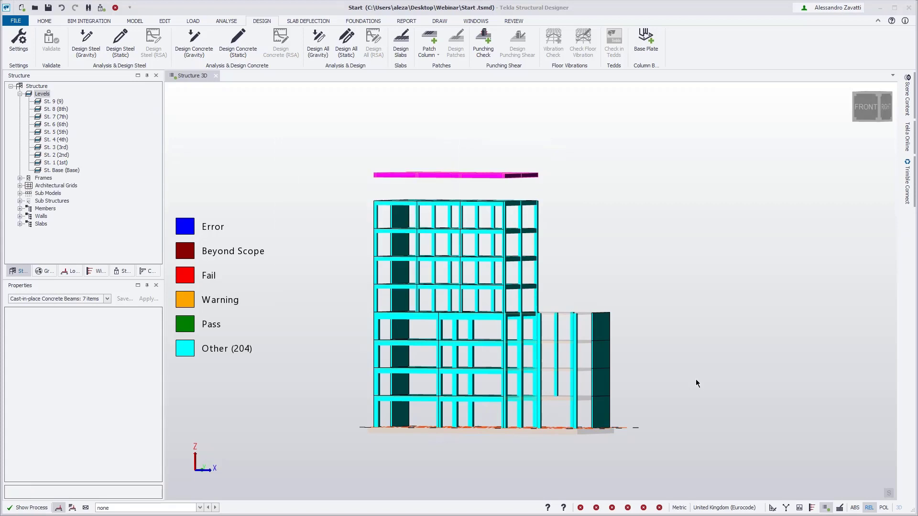
- Show the slabs in the 3D view and delete the slab items on level 9
left_click(773, 508)
left_click_drag(547, 185, 352, 131)
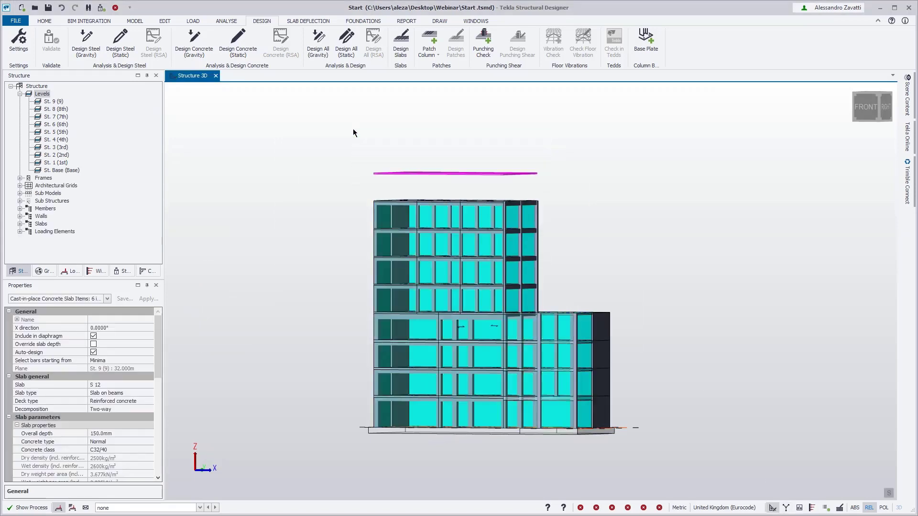
key("Delete")
left_click(425, 128)
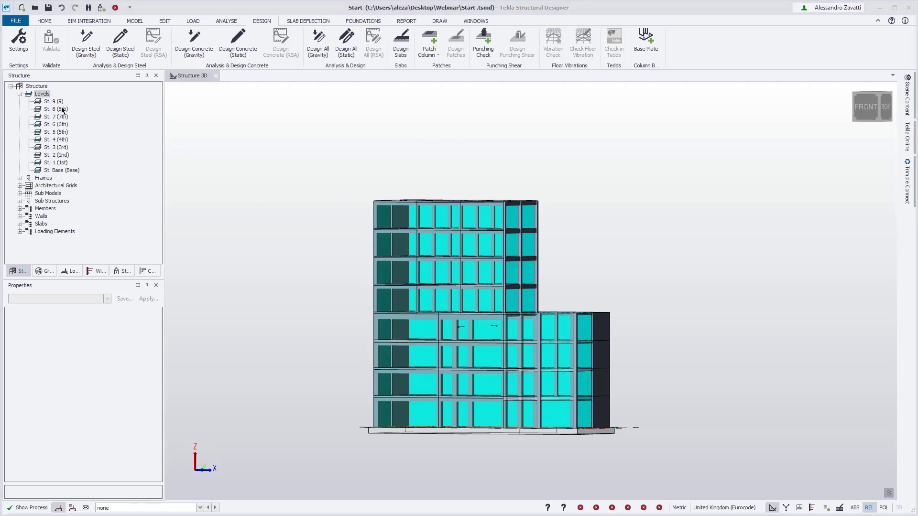
- Review the Overall Wind Drift details with the empty level 9 in the model, and close the results
left_click(122, 271)
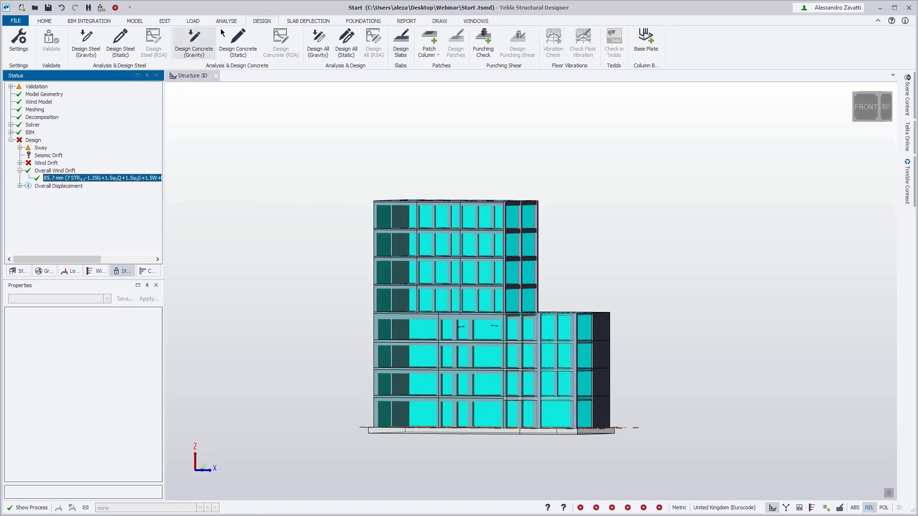
left_click(65, 172)
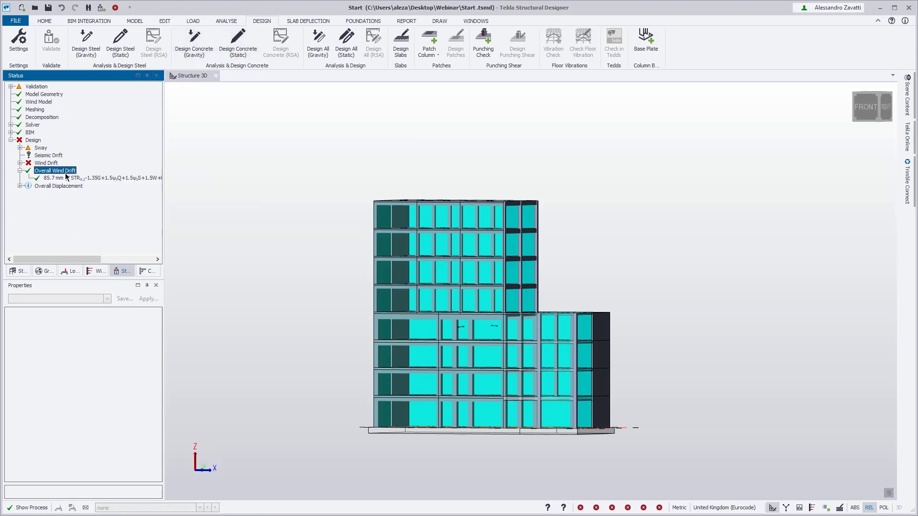
left_click(67, 178)
right_click(69, 177)
left_click(105, 191)
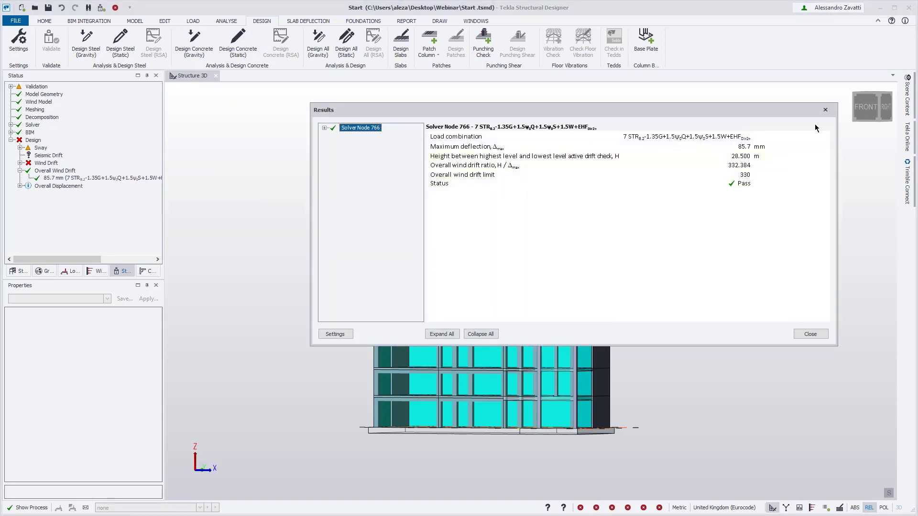
left_click(825, 110)
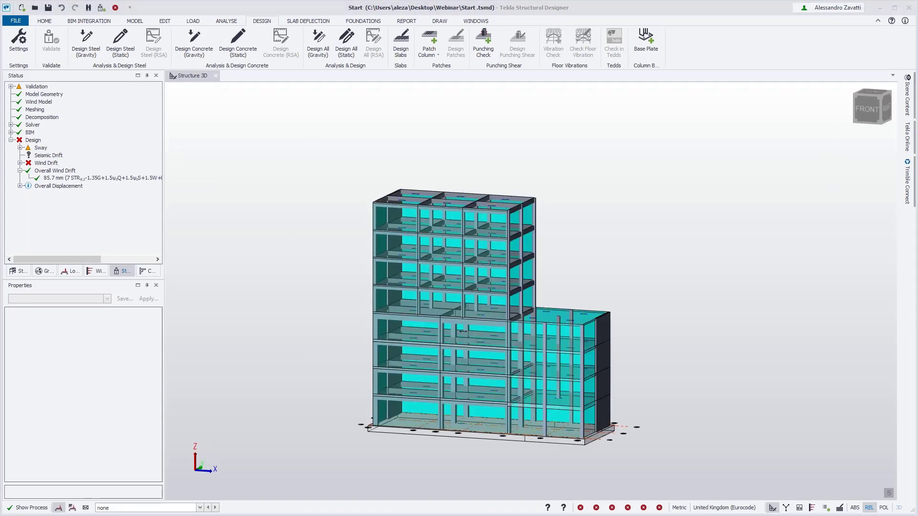
- Set the number of columns in the X direction to 5 in the EHF (Global Imperfections) model settings
scroll(196, 222, "down", 1)
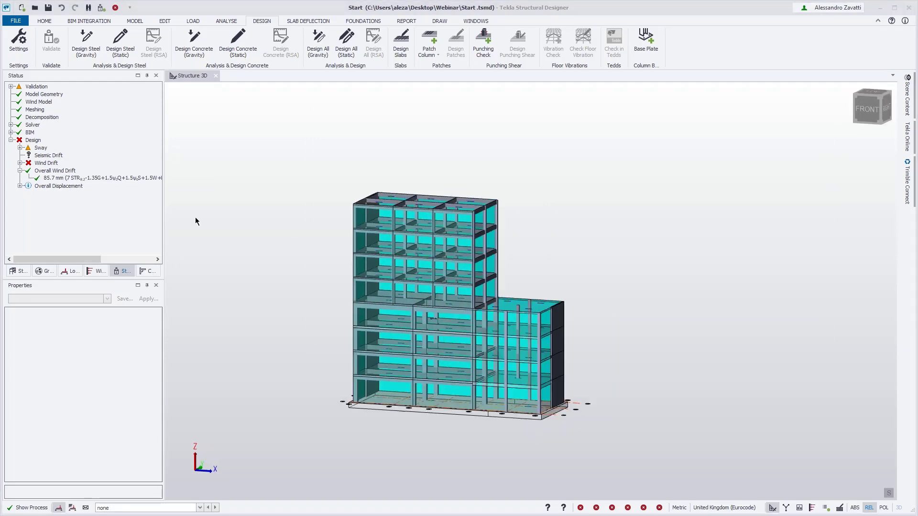
left_click(132, 21)
left_click(50, 23)
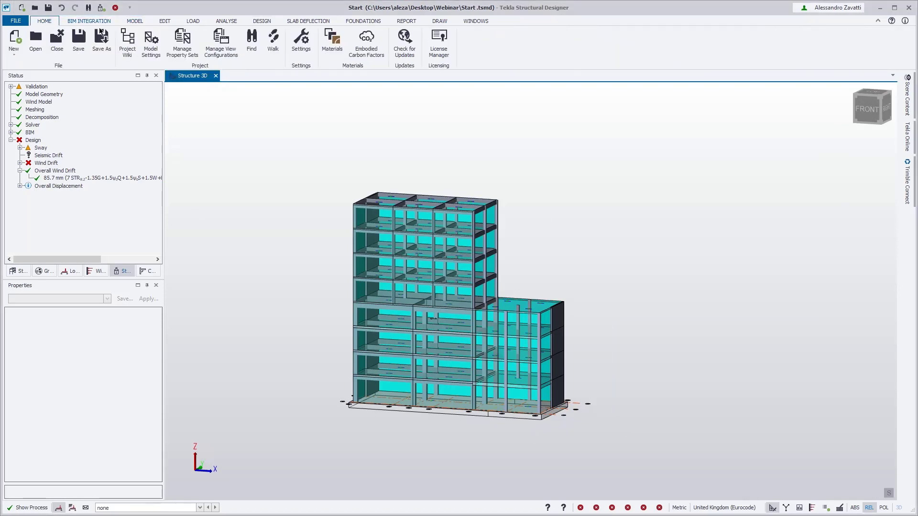
left_click(152, 47)
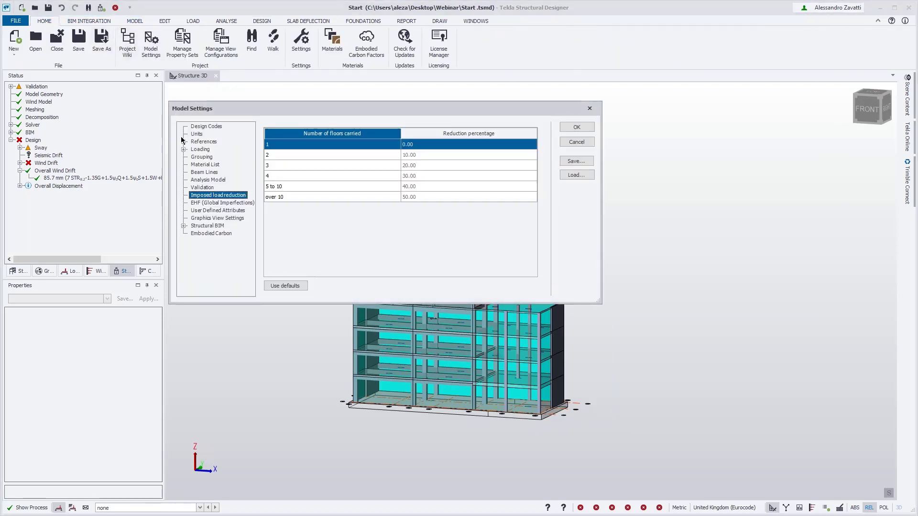
left_click(210, 204)
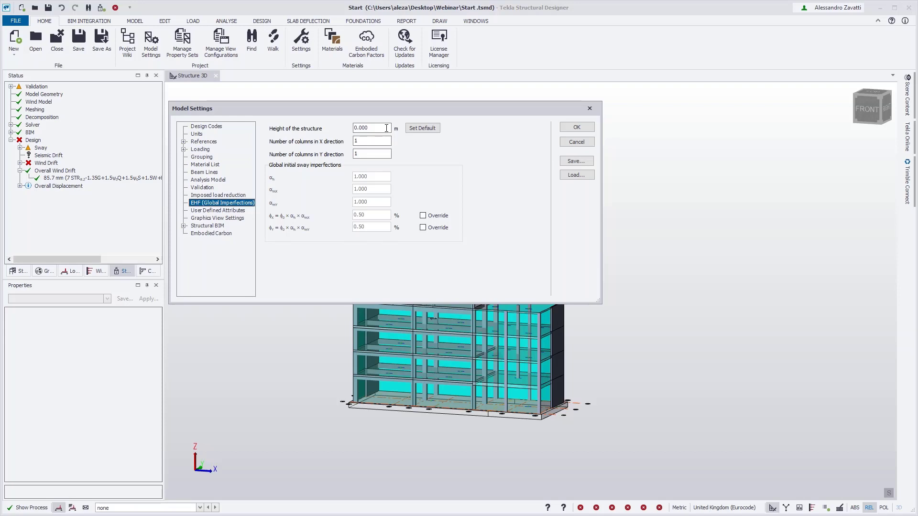
left_click(382, 139)
key("BackSpace")
type("5")
- Override the global initial sway imperfections with 0.45 % in X and 0.30 % in Y, and apply the model settings
left_click(429, 216)
left_click(423, 228)
left_click_drag(388, 215, 332, 219)
type("0.45")
left_click(378, 226)
key("BackSpace")
key("BackSpace")
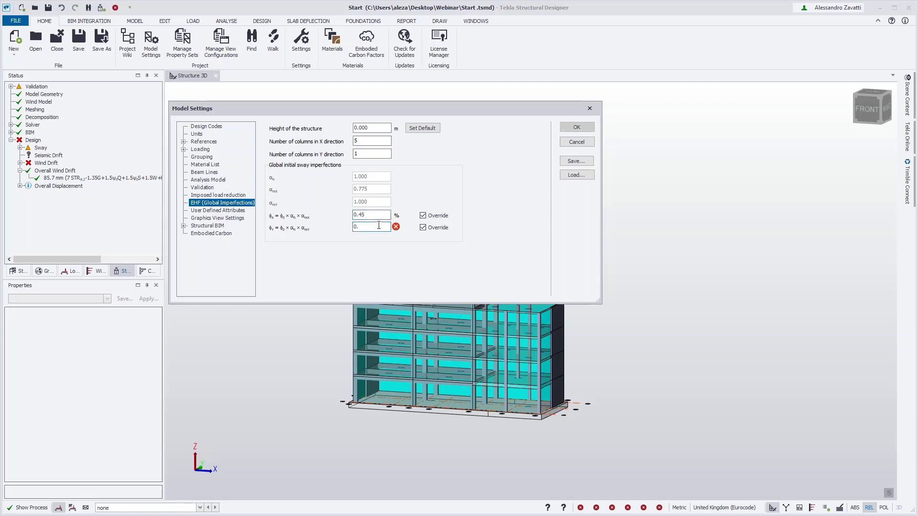
type("3")
left_click(387, 215)
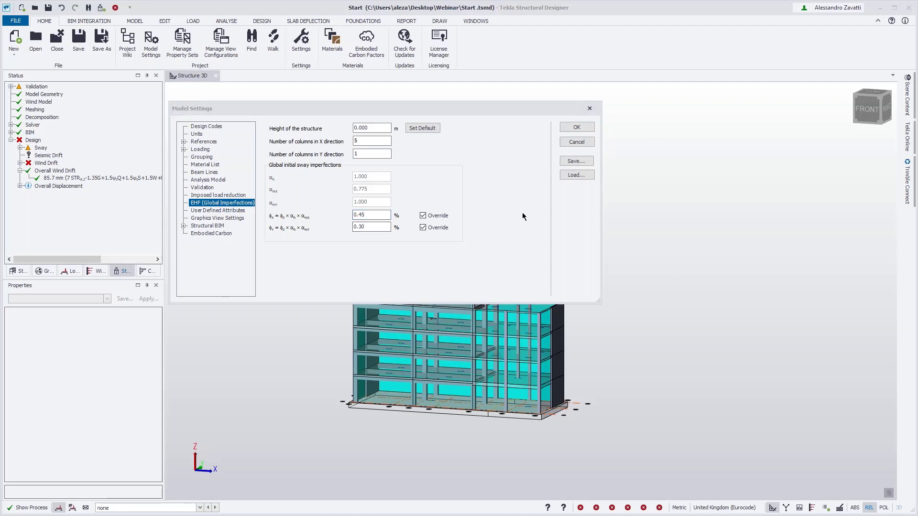
left_click(577, 127)
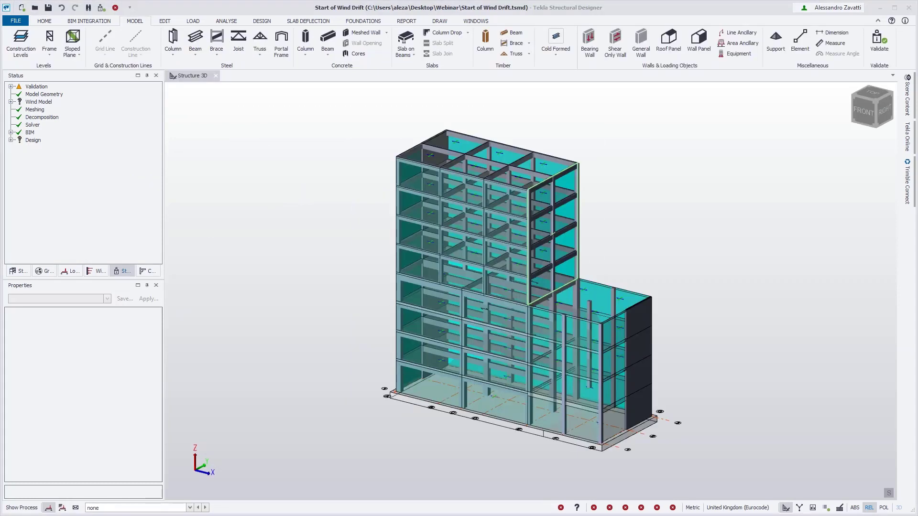
- Open the Camber.tsmd model
left_click(15, 21)
left_click(32, 58)
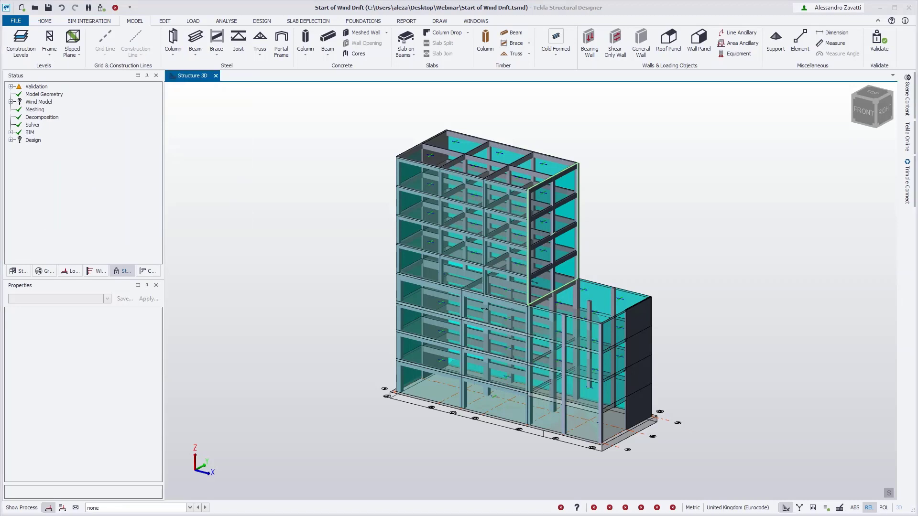
left_click(477, 313)
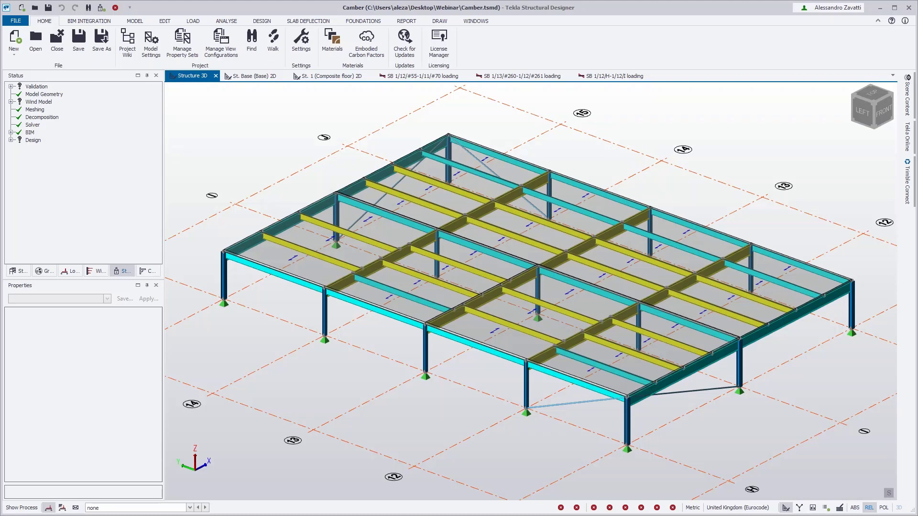
- Review the Proportion of deflection camber settings of non-composite beam SB 1/12/#60-1/11/#75 with Apply camber turned on
mouse_move(635, 377)
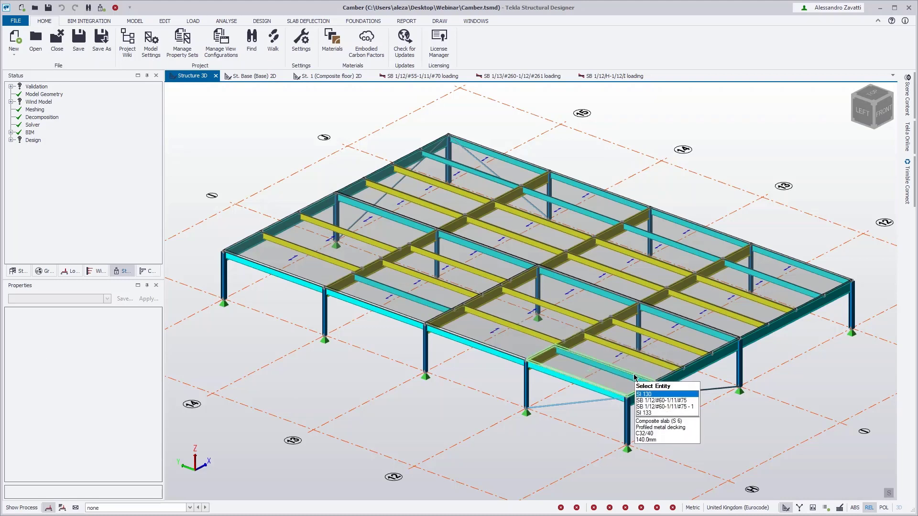
key("Tab")
double_click(635, 378)
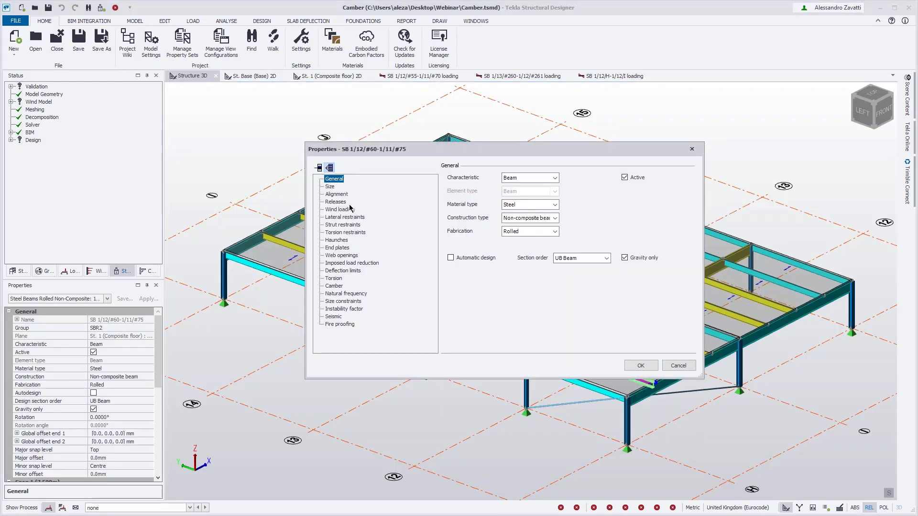
left_click(342, 286)
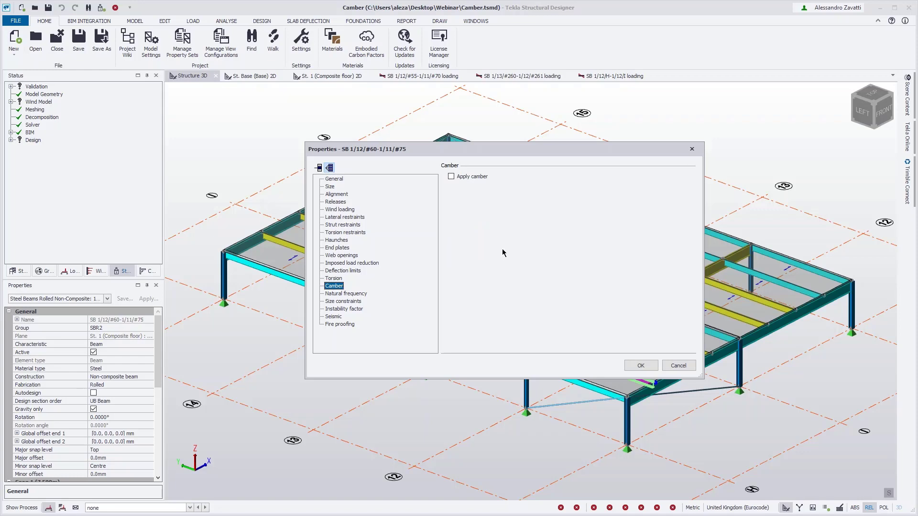
left_click(478, 177)
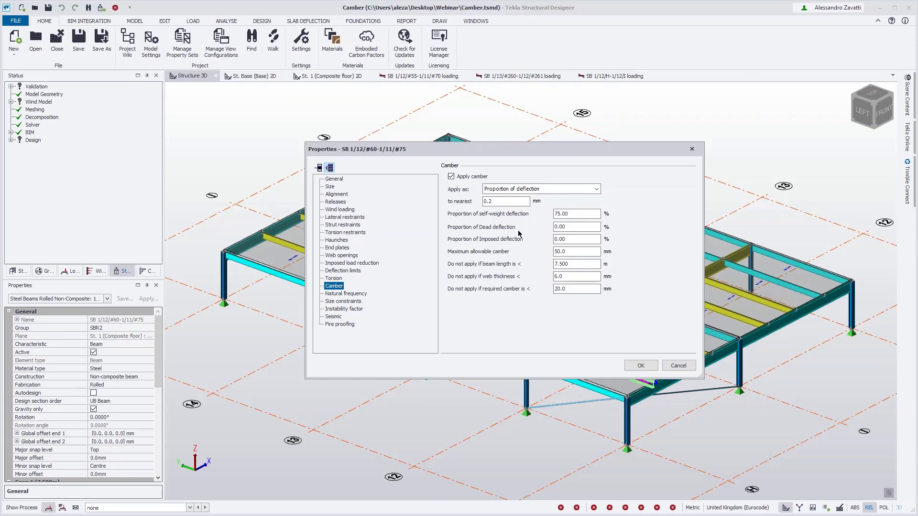
- Examine the Value and Proportion of span camber options for the beam, and discard the property changes
left_click(597, 190)
left_click(597, 201)
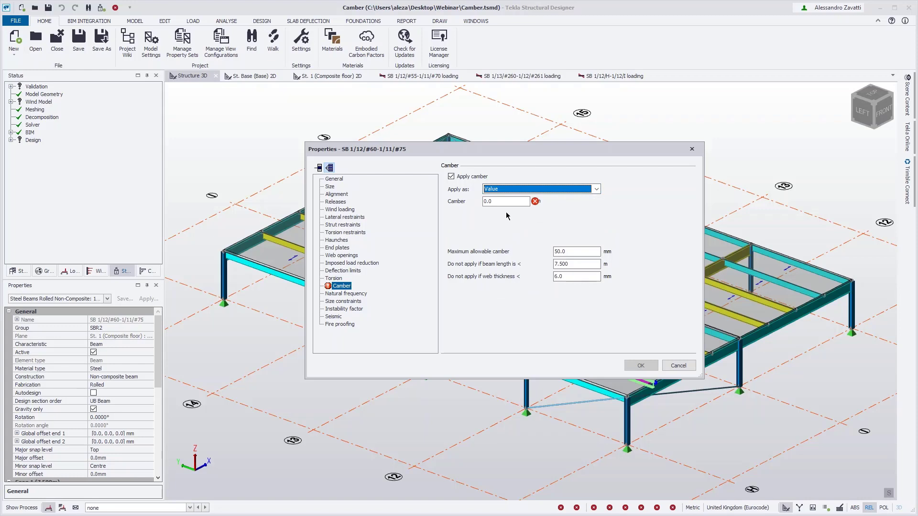
left_click_drag(495, 202, 485, 203)
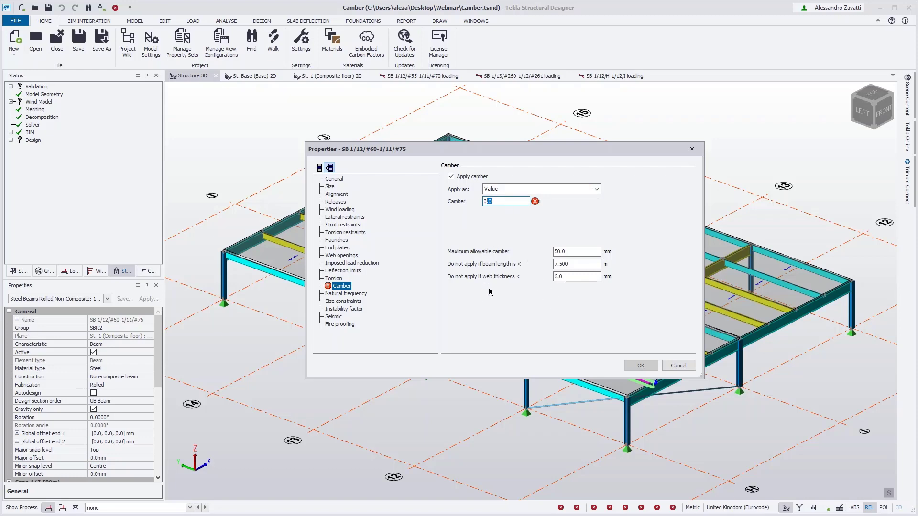
left_click(538, 190)
left_click(541, 207)
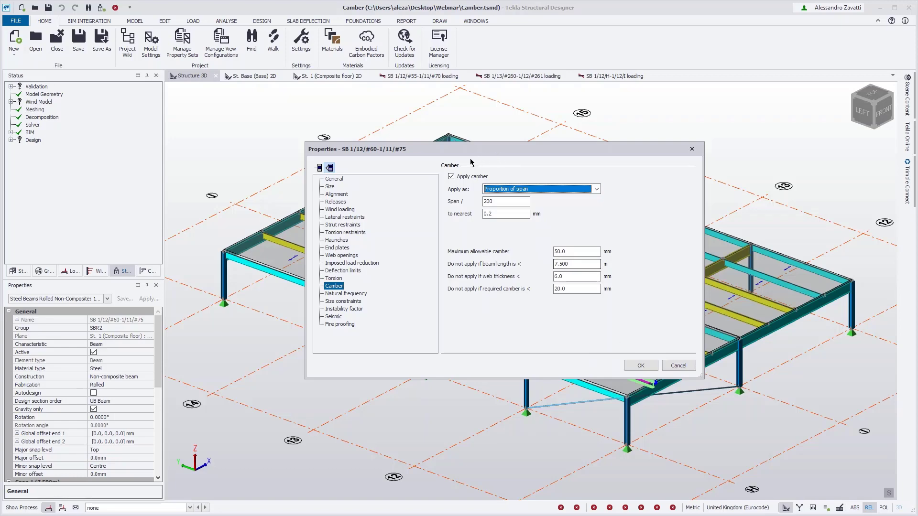
left_click(679, 366)
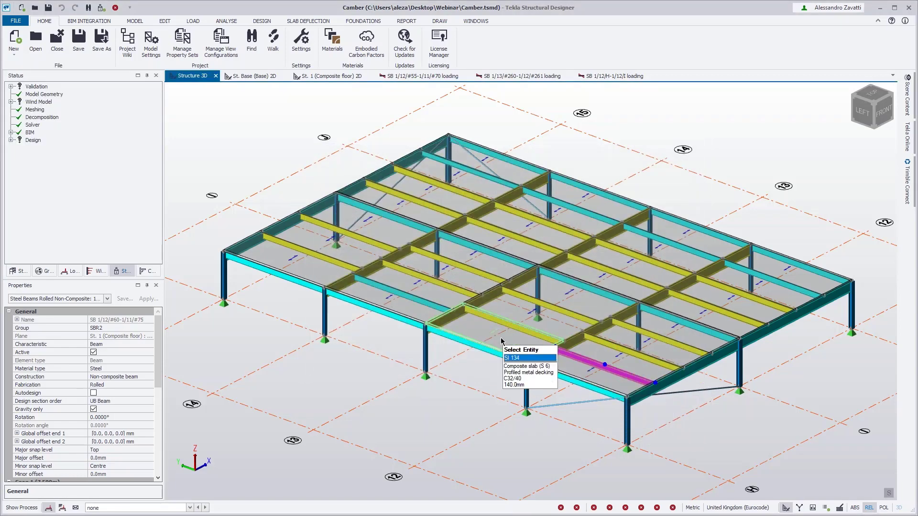
- Turn on Apply camber for the two secondary composite beams in the third bay from the left along the front edge
left_click_drag(494, 334, 564, 292)
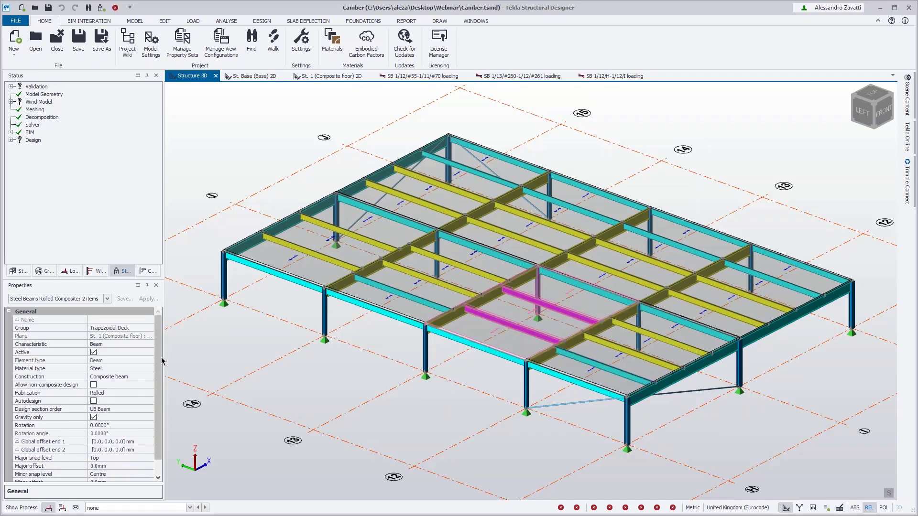
left_click_drag(160, 360, 159, 308)
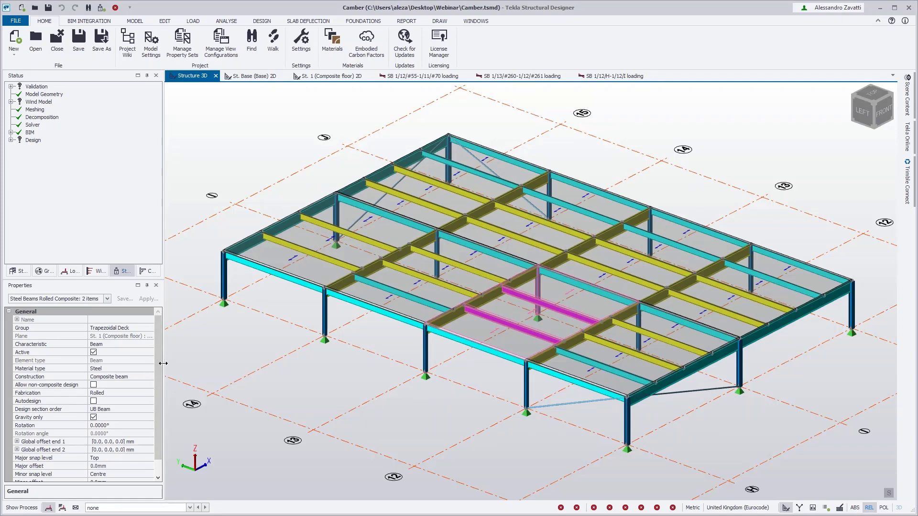
scroll(158, 383, "down", 1)
left_click(11, 477)
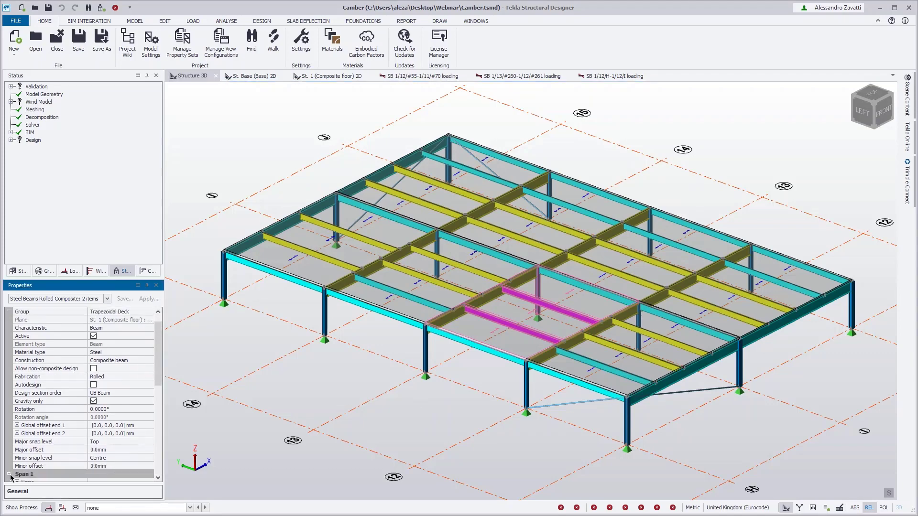
scroll(29, 459, "down", 7)
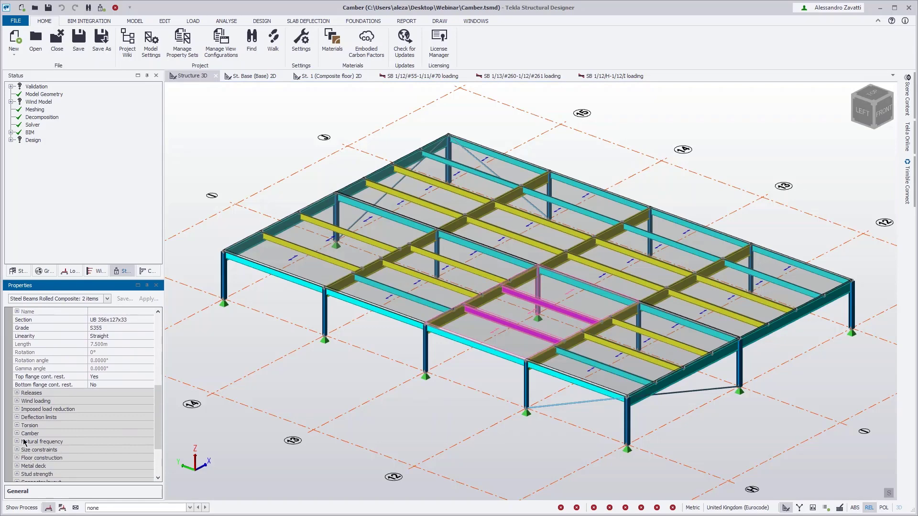
left_click(16, 434)
scroll(76, 429, "down", 1)
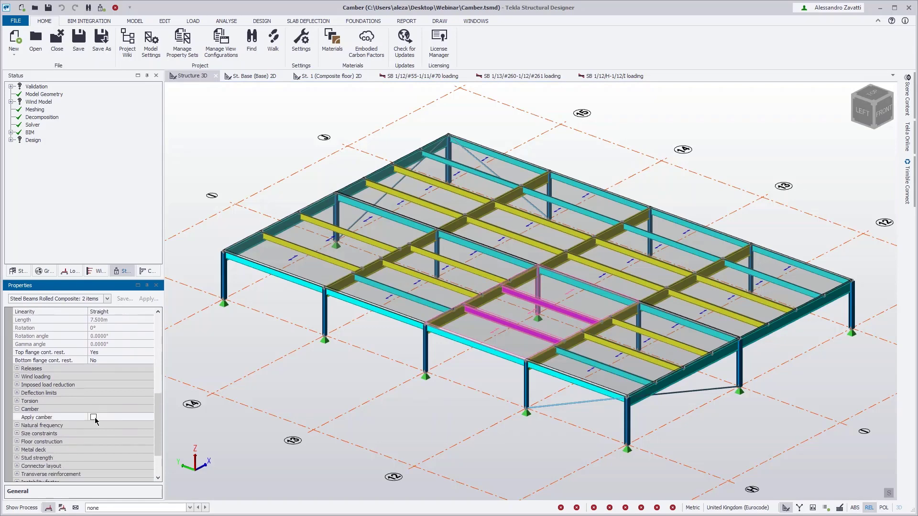
left_click(94, 417)
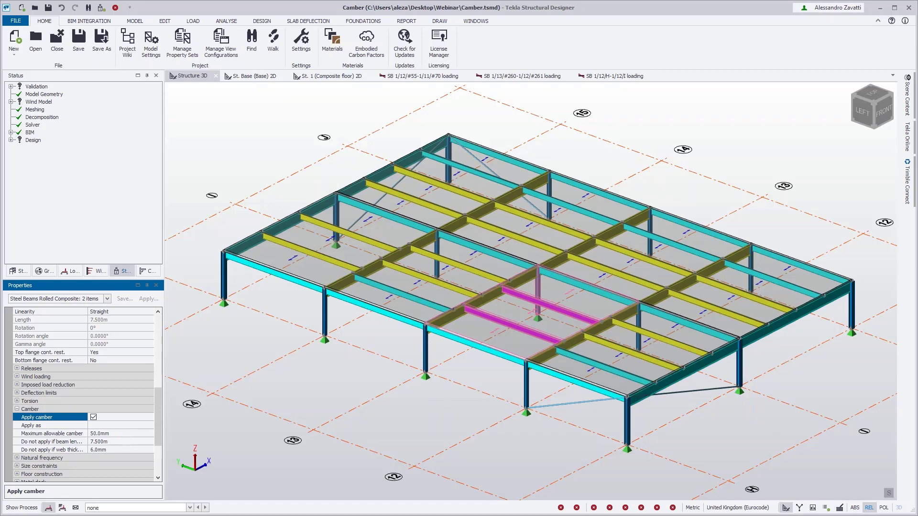
- Display the structure by the Camber attribute using Show/Alter State
left_click(825, 509)
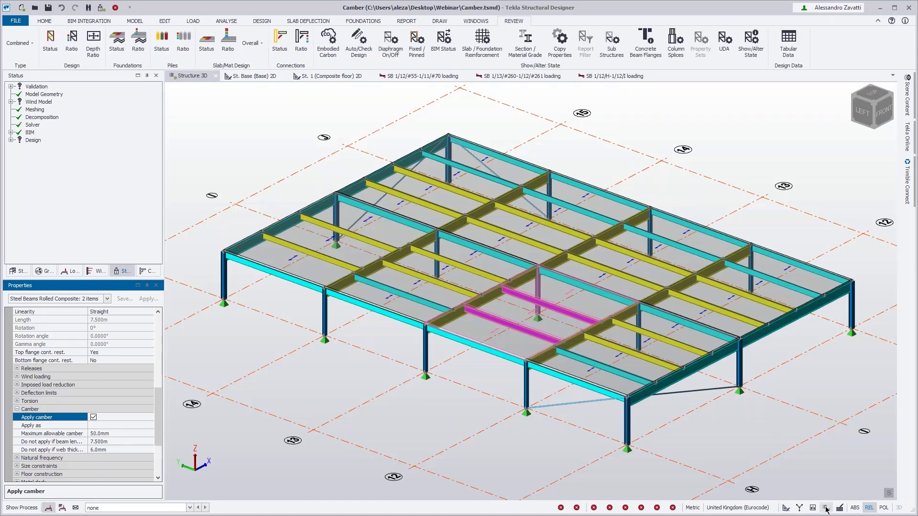
left_click(751, 42)
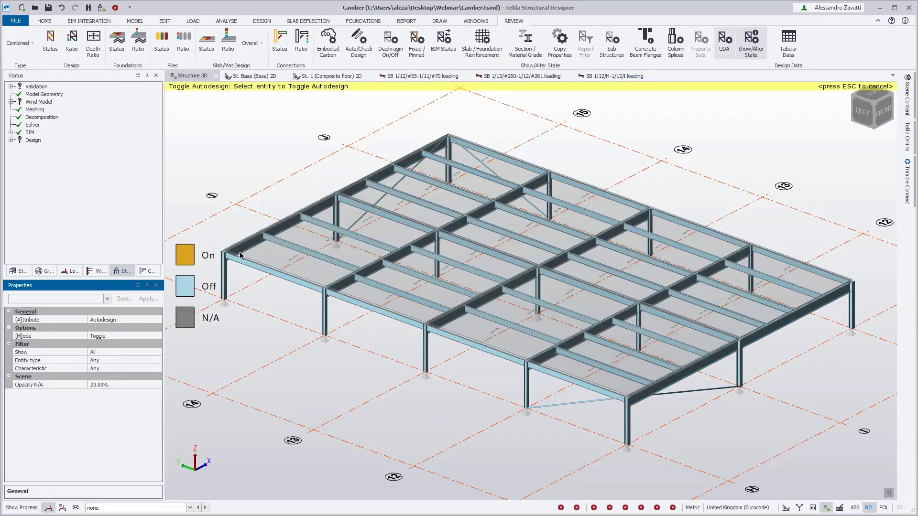
left_click(158, 321)
left_click(158, 320)
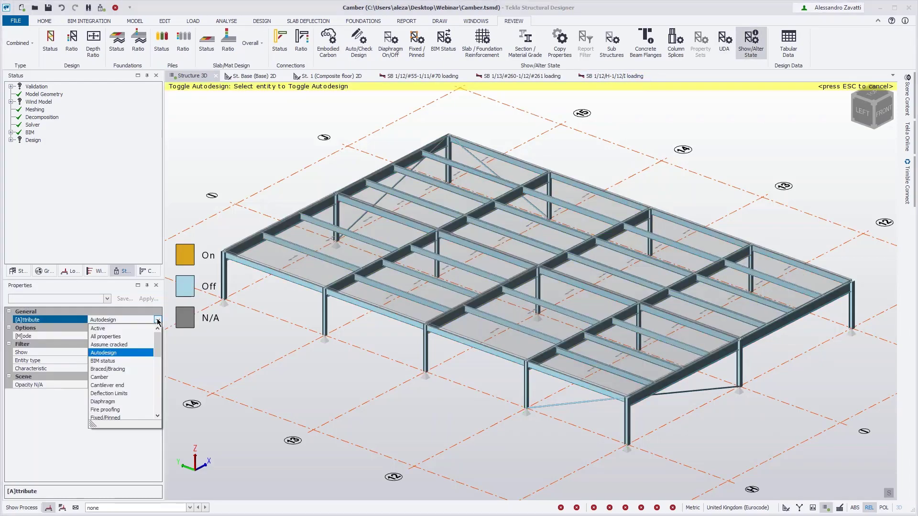
left_click(100, 378)
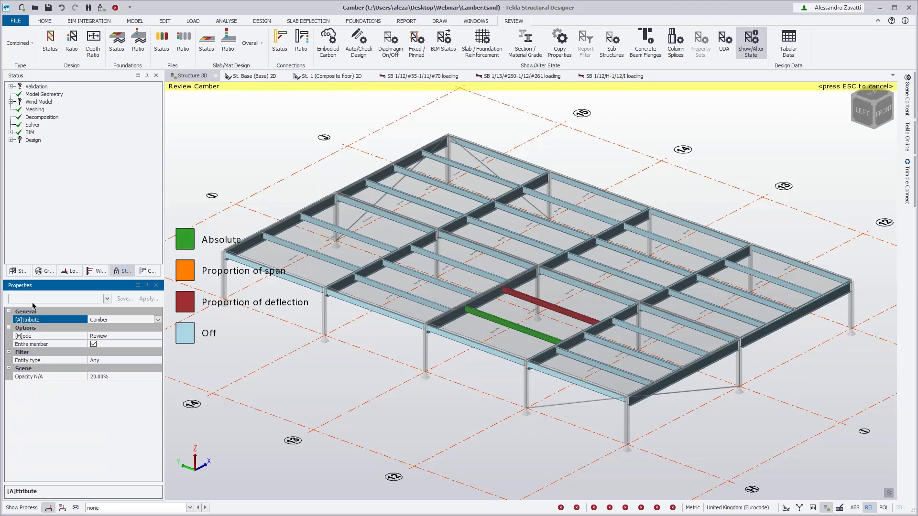
- Use Toggle mode to switch camber on for non-composite beam SB 1/12/#60-1/11/#75
left_click(113, 339)
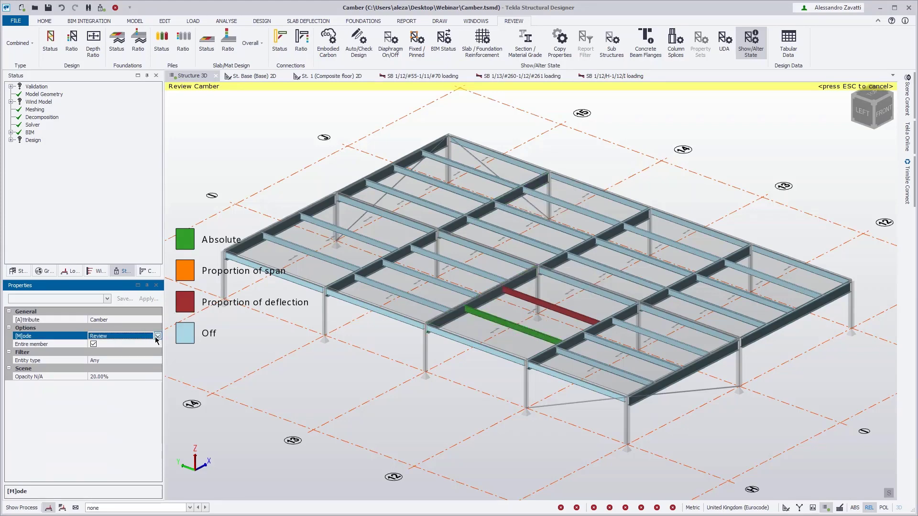
left_click(157, 336)
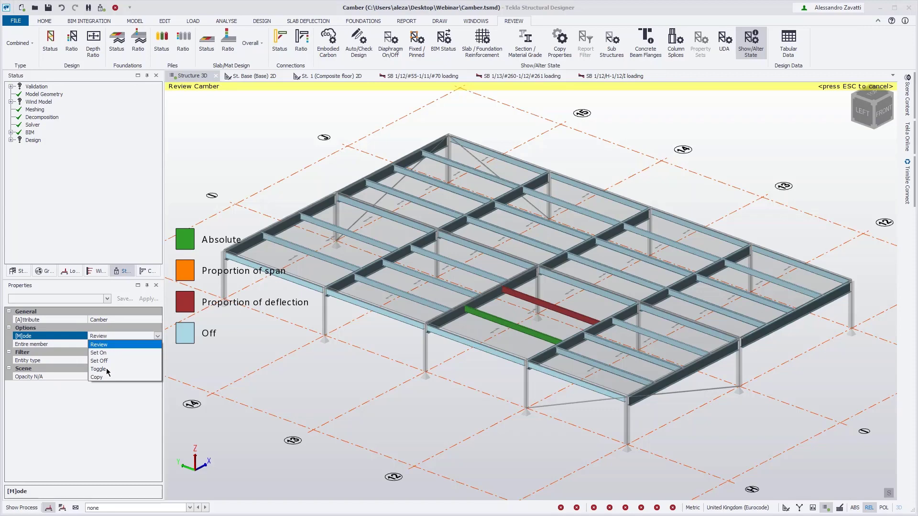
left_click(107, 369)
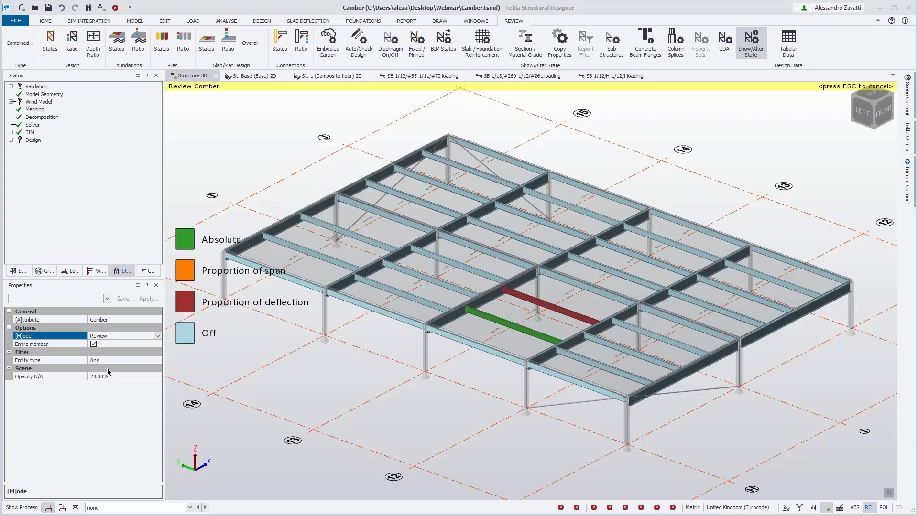
left_click(598, 365)
- Use Set On mode with Proportion of deflection to camber the front secondary beam in the second bay from the left
left_click(116, 337)
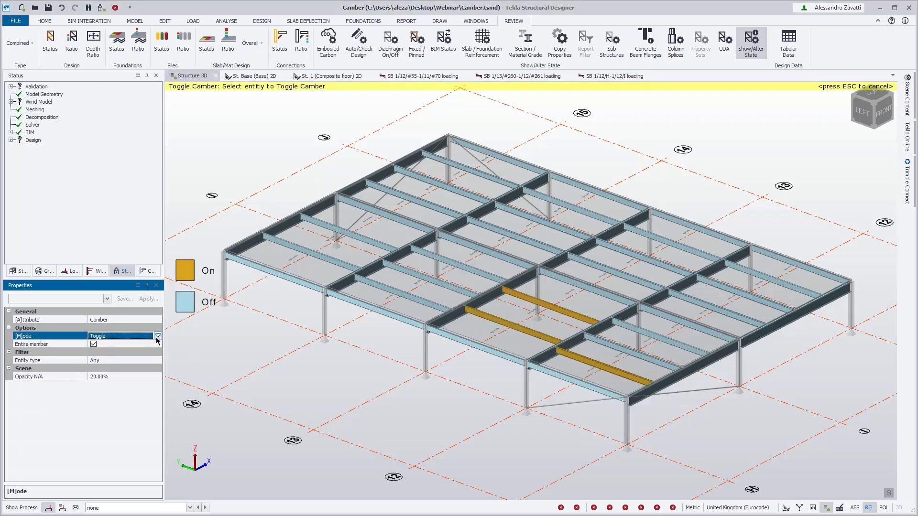
left_click(157, 336)
left_click(122, 353)
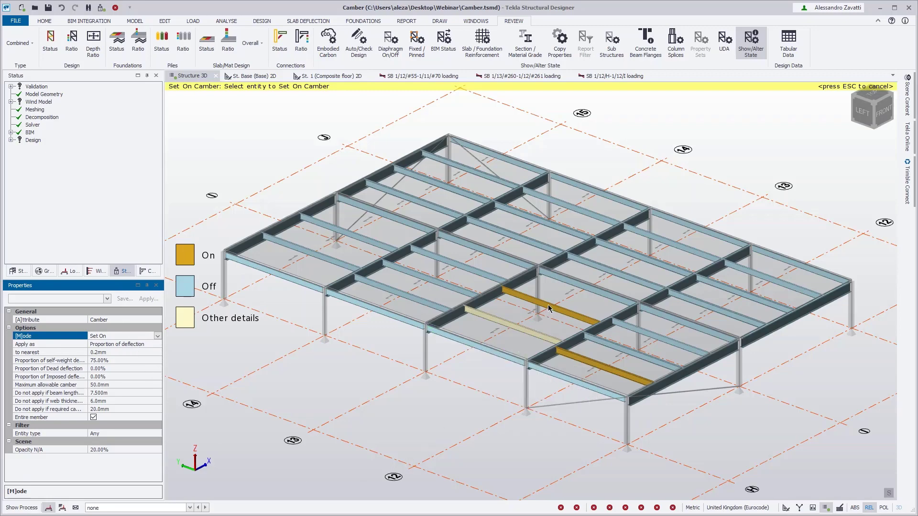
left_click(532, 336)
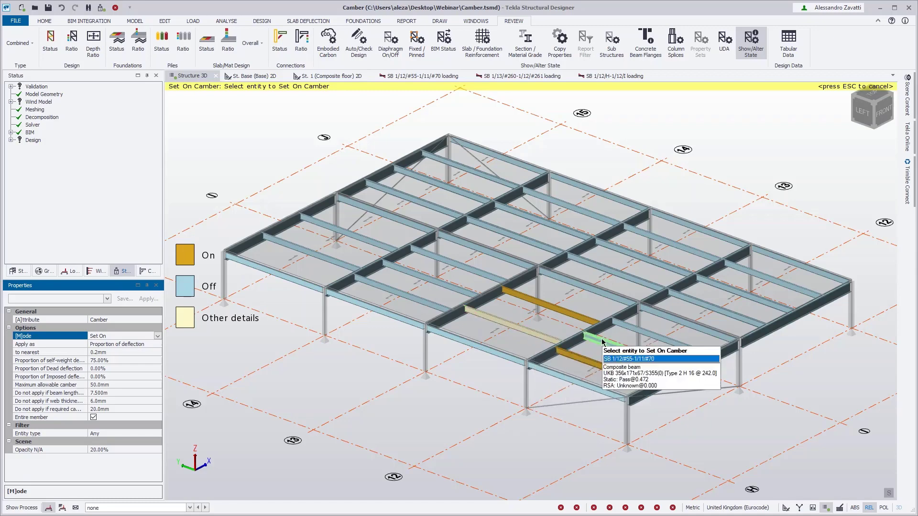
left_click(406, 295)
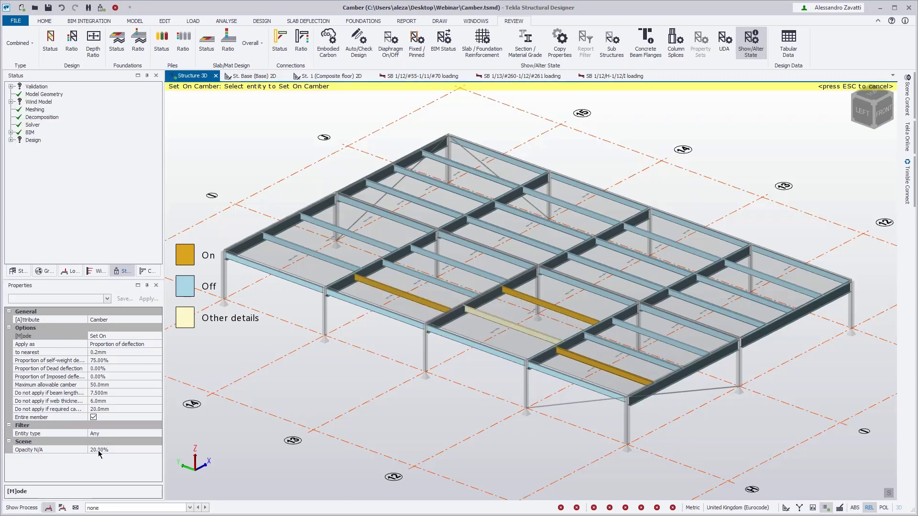
- Set the camber to be applied as a Value of 10 mm and assign it to composite beam SB 1/12/#55-1/11/#70
left_click(132, 345)
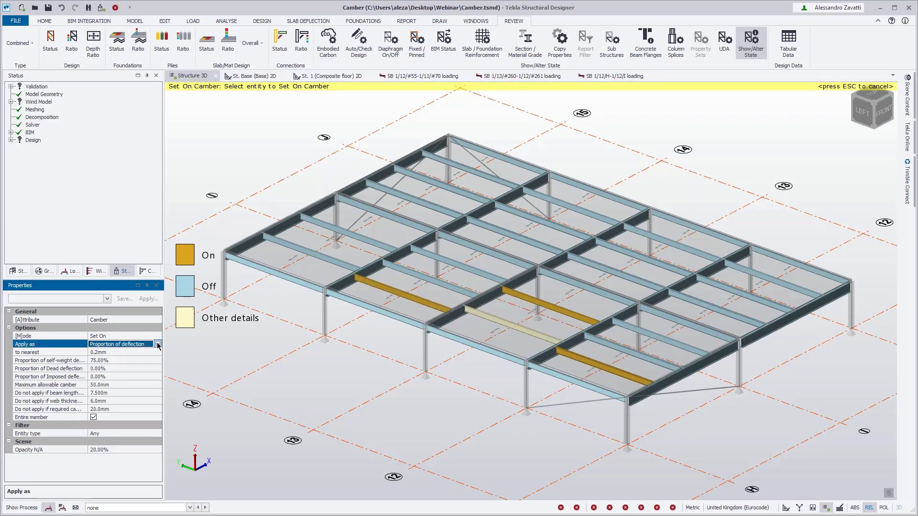
left_click(158, 344)
left_click(104, 352)
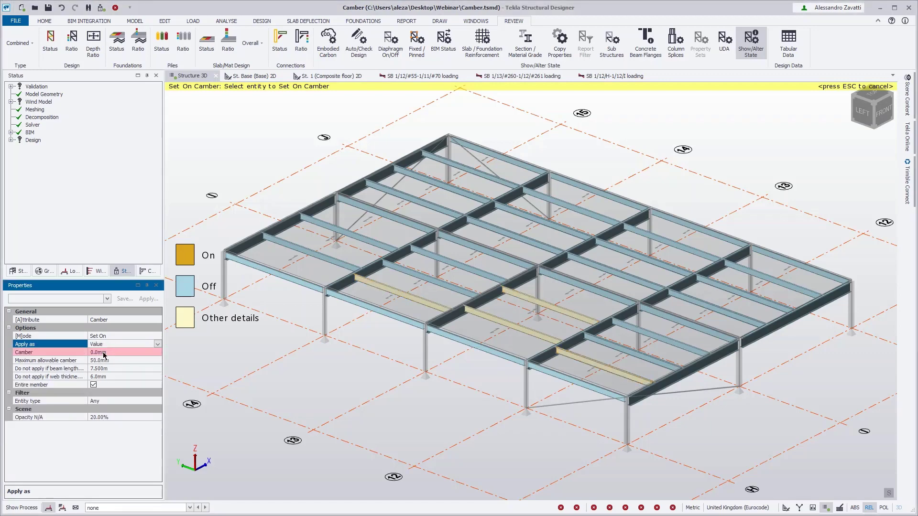
left_click(117, 352)
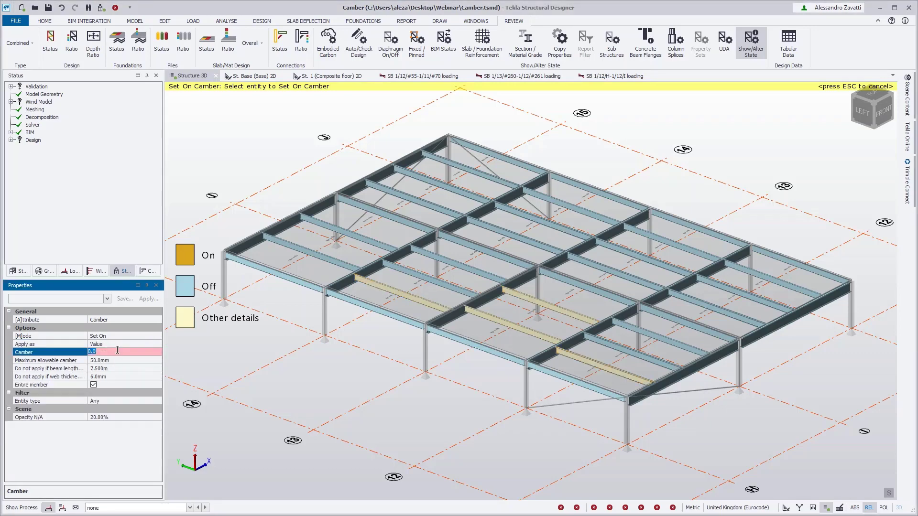
type("10")
left_click(588, 369)
left_click(440, 423)
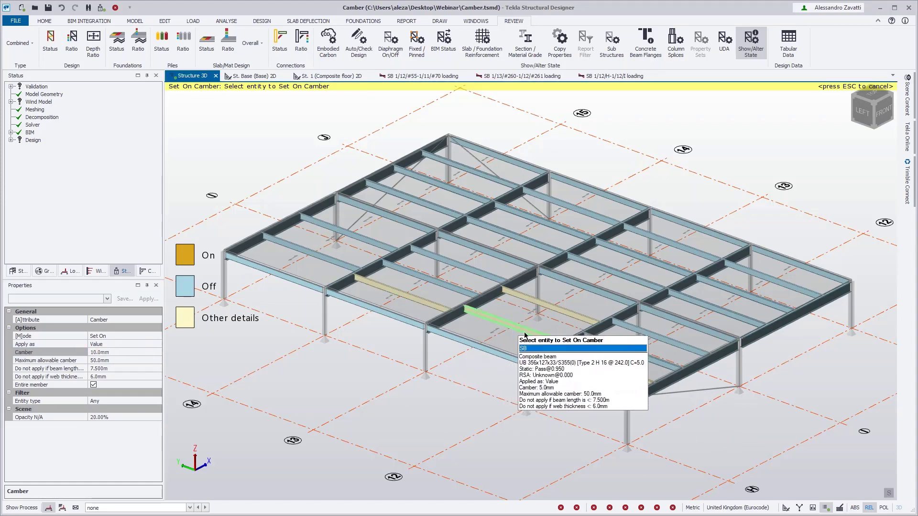
left_click(545, 337)
left_click(634, 356)
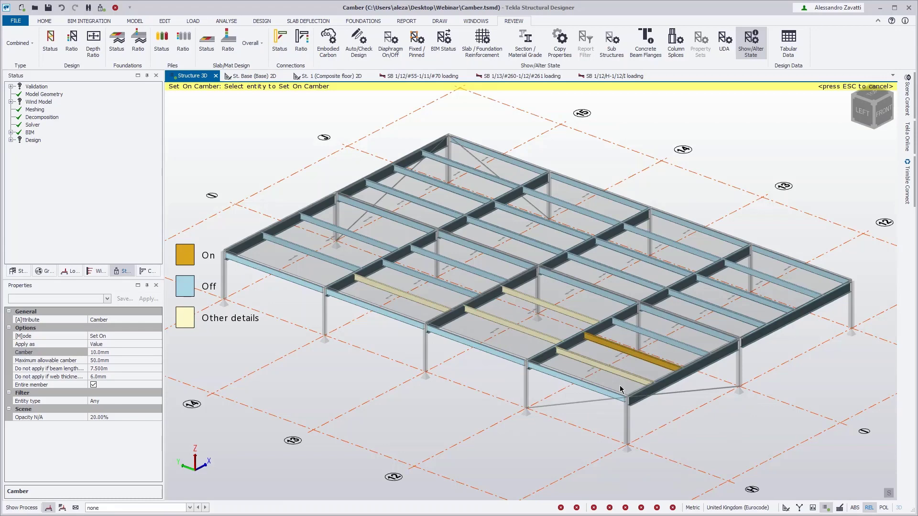
- Change Apply as to Proportion of span with Span / 200 and assign it to the secondary beam behind SB 1/12/#55-1/11/#70
left_click(114, 336)
left_click(156, 345)
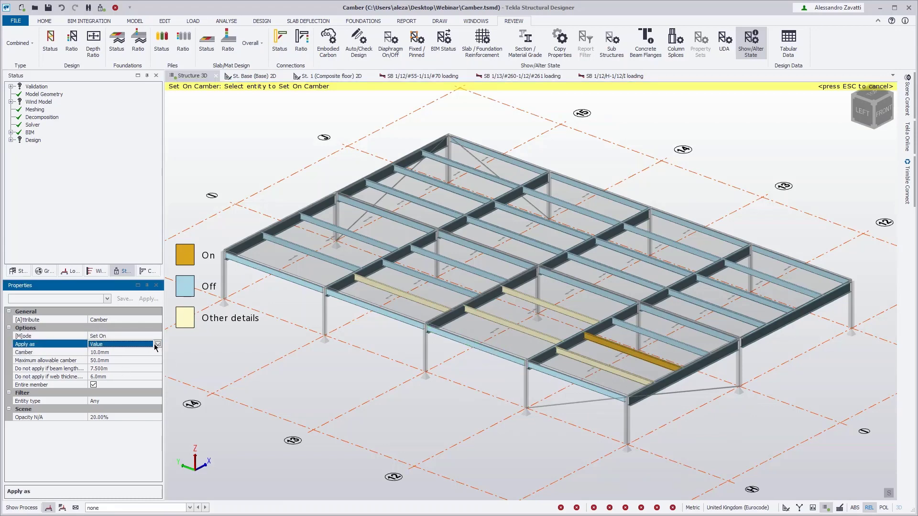
left_click(158, 344)
left_click(104, 362)
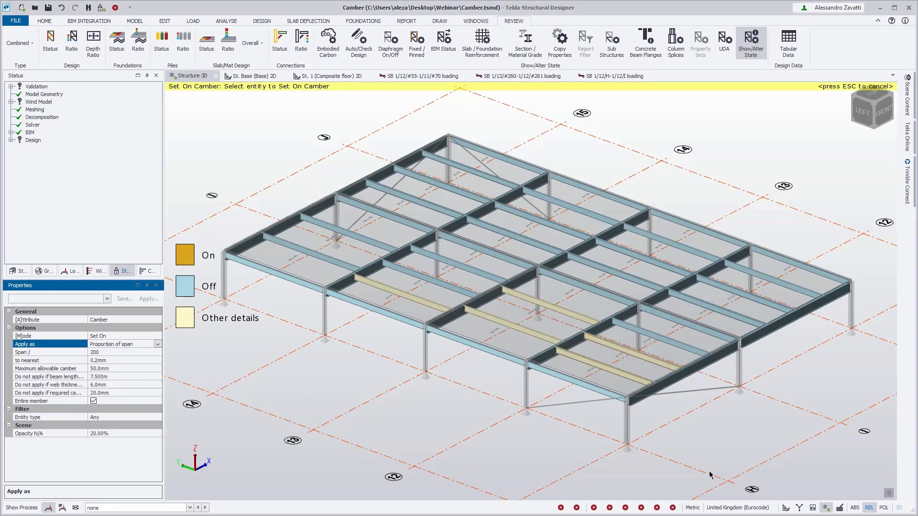
left_click(664, 338)
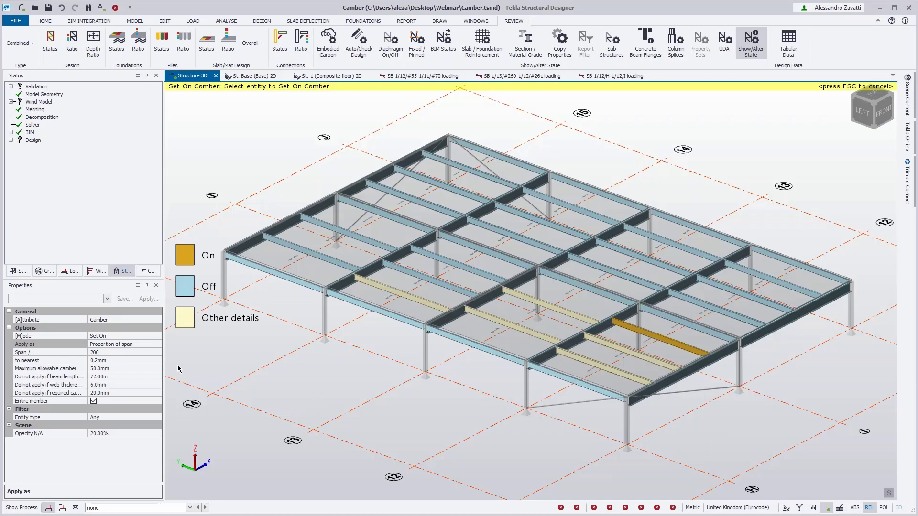
- Use Set Off mode to remove camber from all cambered beams with a window selection
left_click(151, 337)
left_click(158, 337)
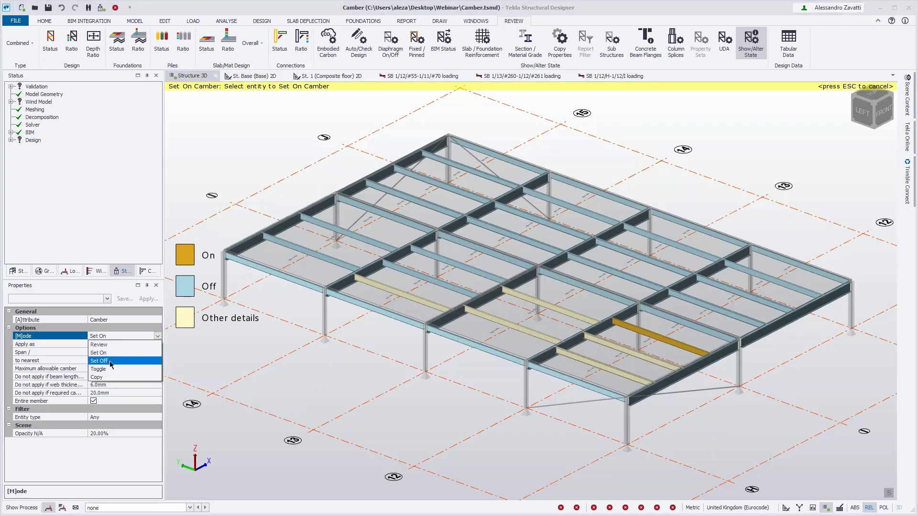
left_click(112, 363)
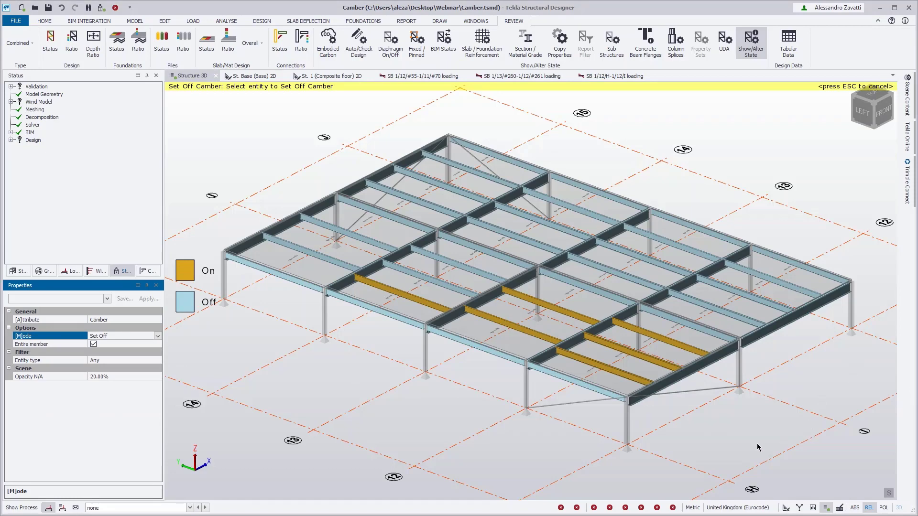
left_click_drag(804, 449, 334, 158)
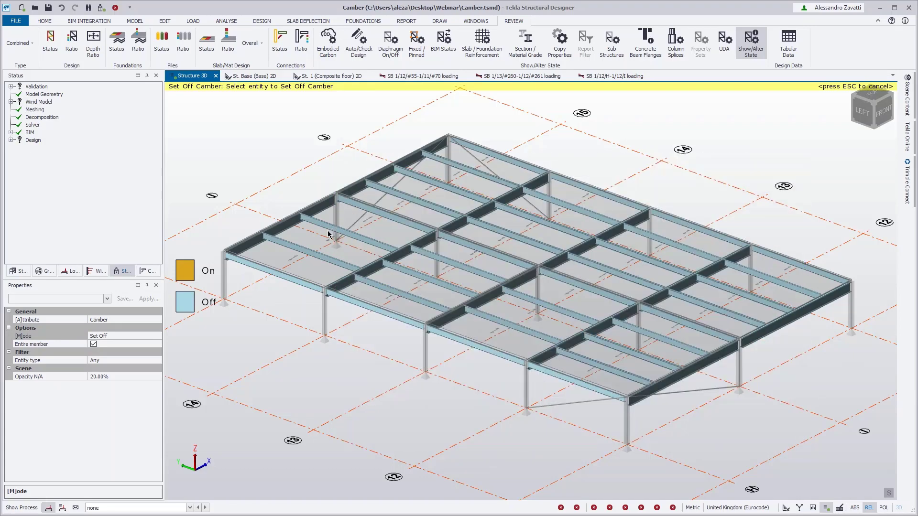
- Use Toggle mode to switch camber on for nearly all floor beams with a window selection, leaving out the rear corner beams
left_click(145, 336)
left_click(145, 336)
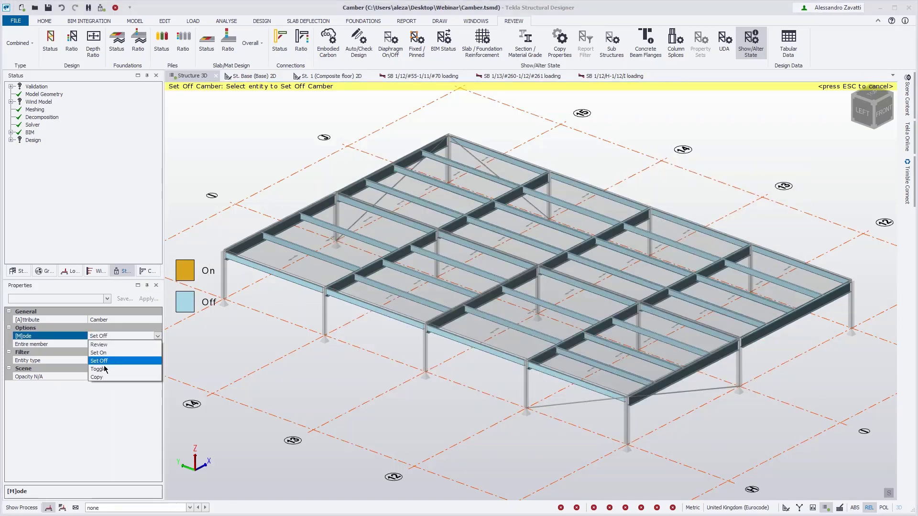
left_click(105, 366)
left_click_drag(772, 446, 311, 198)
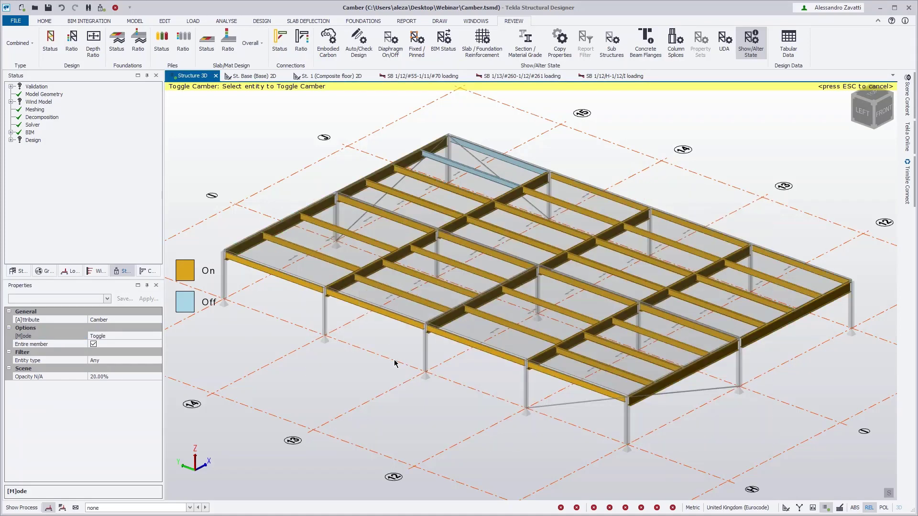
- Return to Review mode to check the camber methods across the floor, and turn off Entire member
left_click(141, 337)
left_click(157, 336)
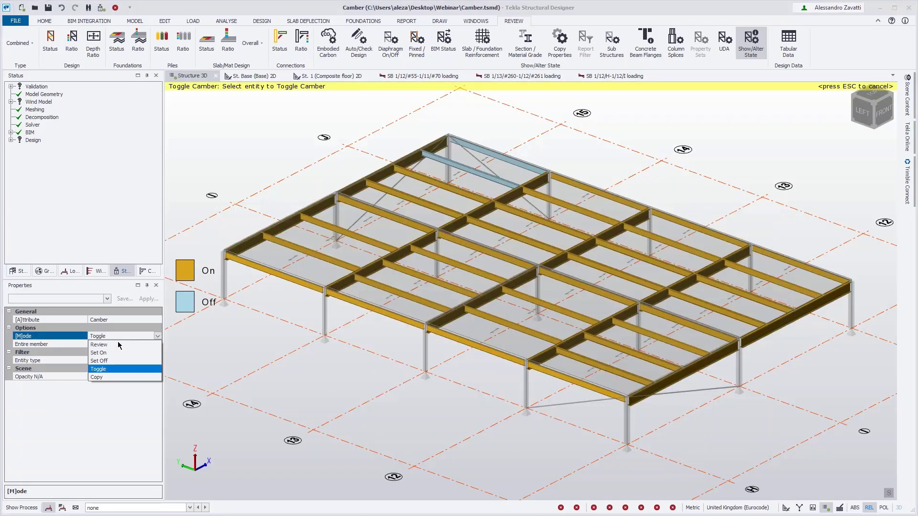
left_click(116, 351)
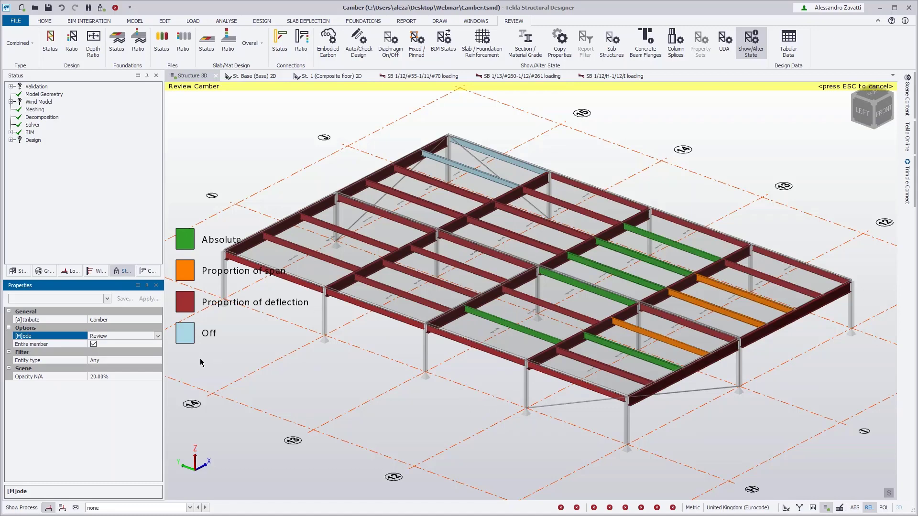
left_click(158, 336)
left_click(158, 337)
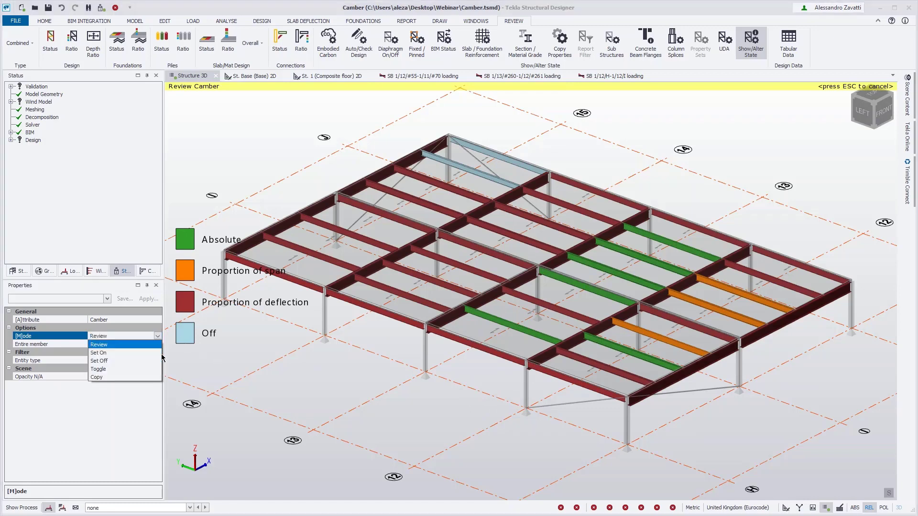
left_click(185, 376)
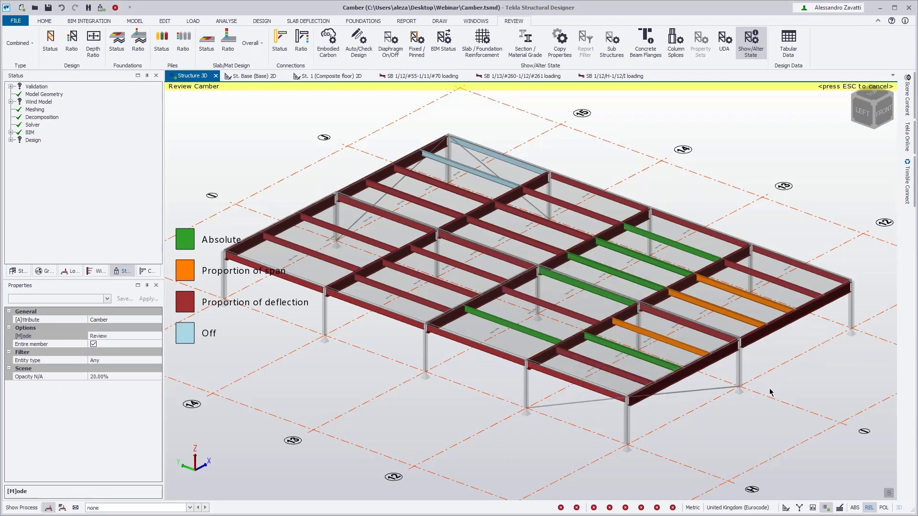
left_click(95, 345)
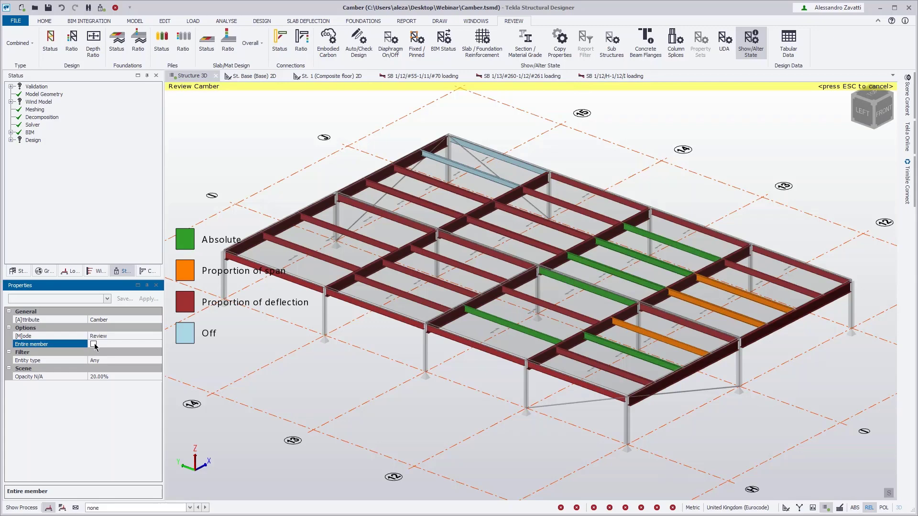
- Switch the Camber attribute to Copy mode and pick the middle front edge beam as source to compare camber settings across the floor
left_click(148, 337)
left_click(159, 336)
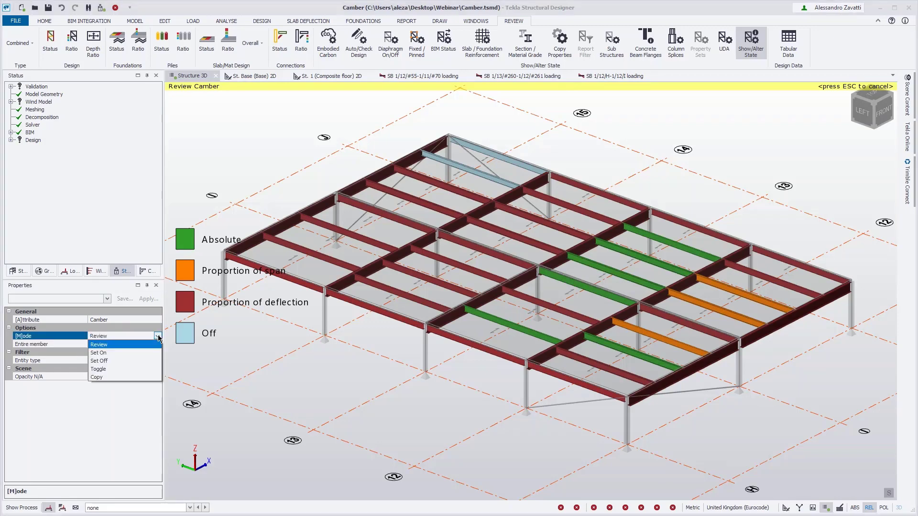
left_click(104, 377)
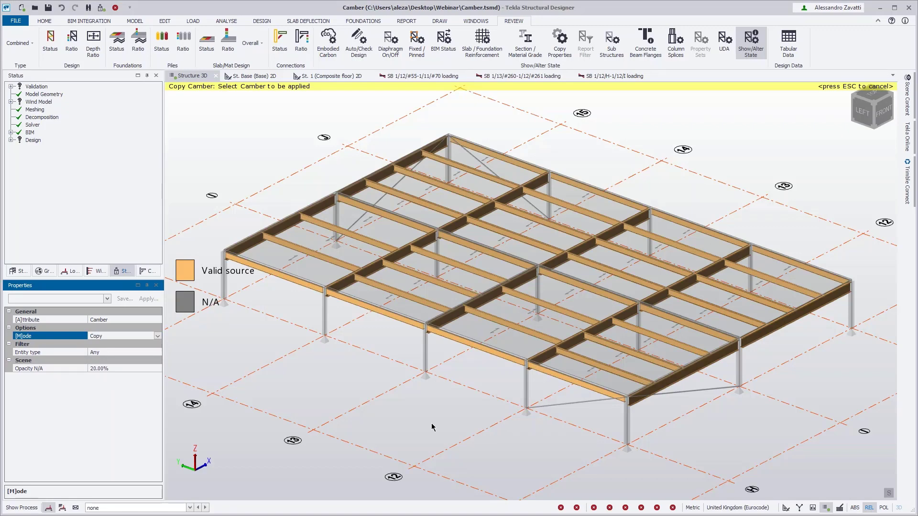
left_click(479, 350)
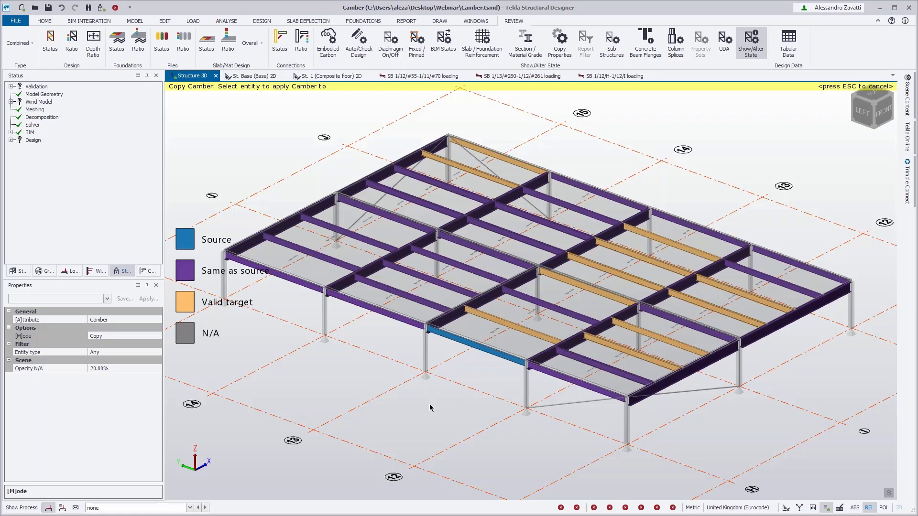
key("Escape")
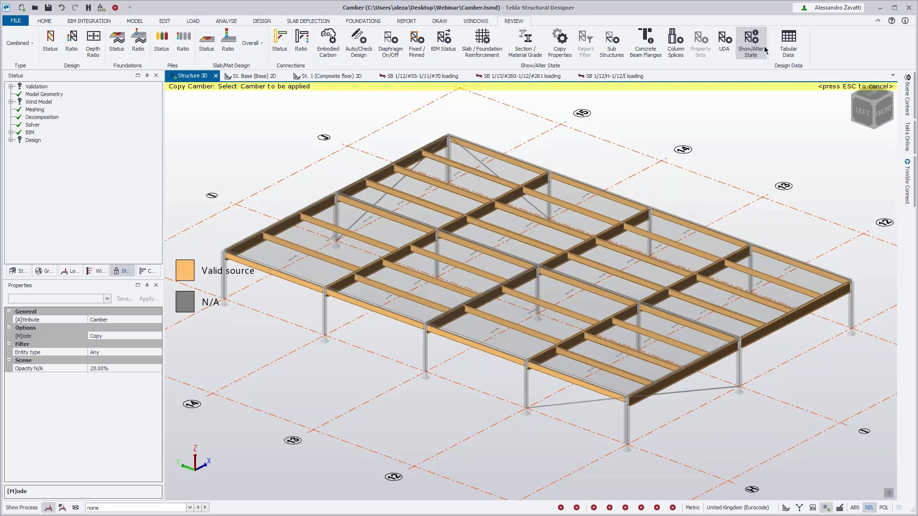
- Open the tabular Design Summary for steel beams and sort it by camber in descending order
left_click(794, 54)
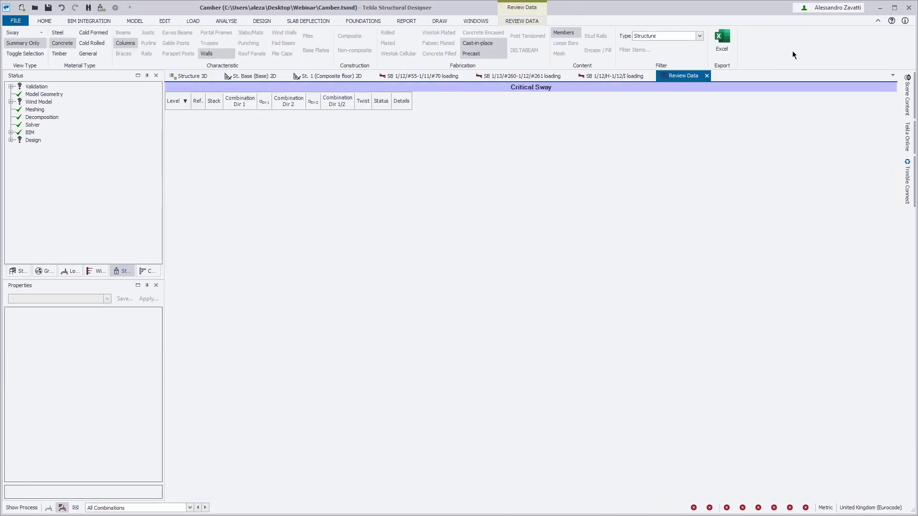
left_click(29, 33)
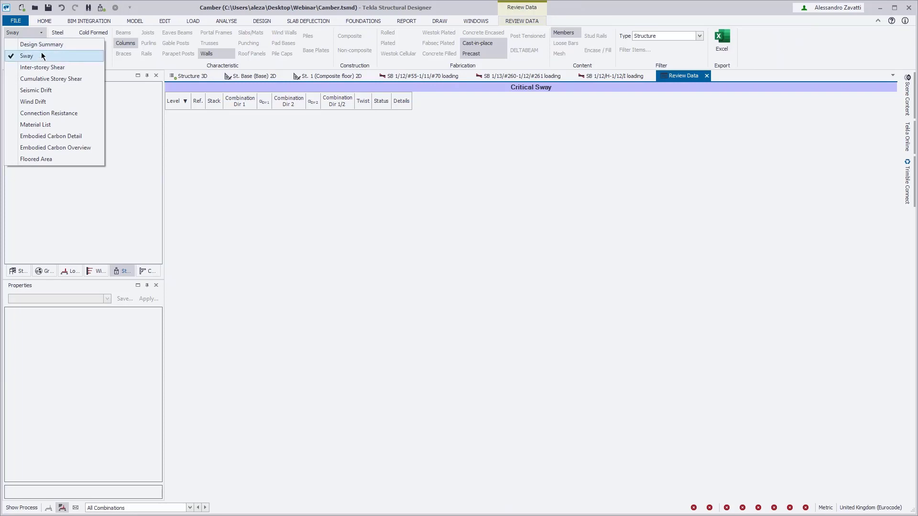
left_click(42, 44)
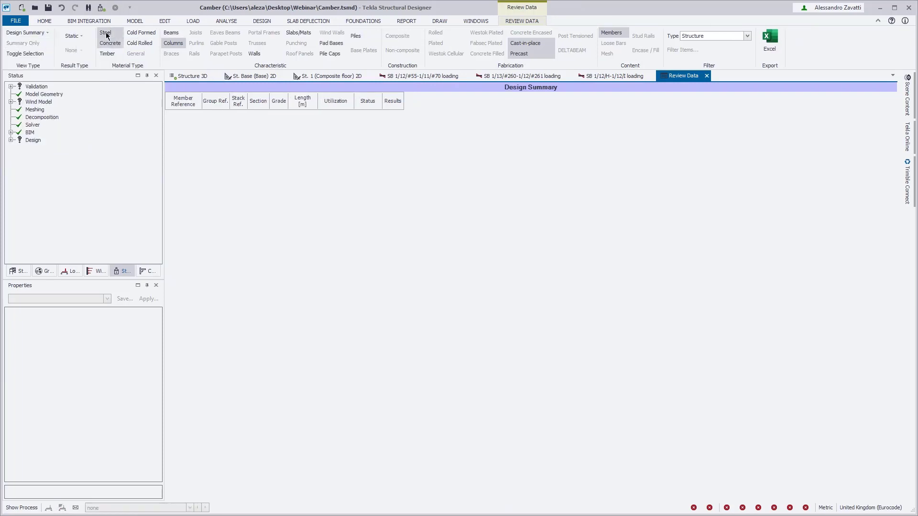
left_click(106, 35)
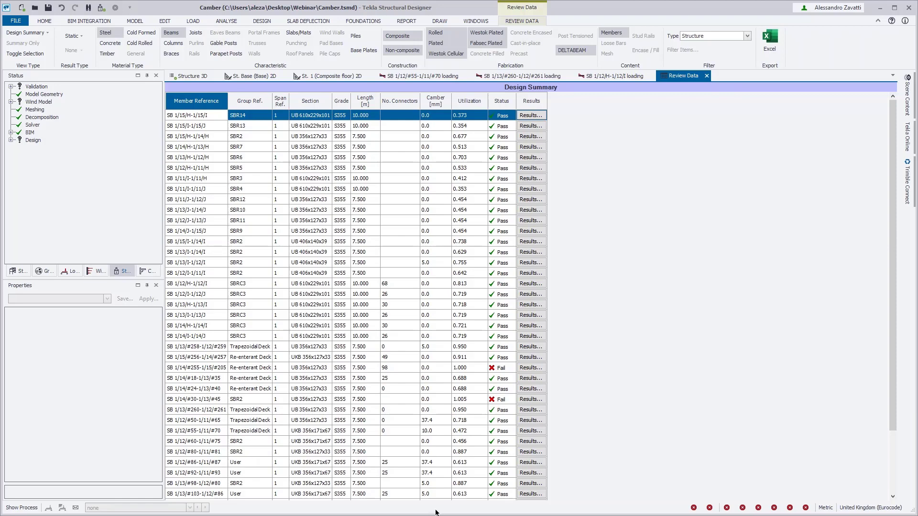
left_click(435, 102)
left_click(435, 103)
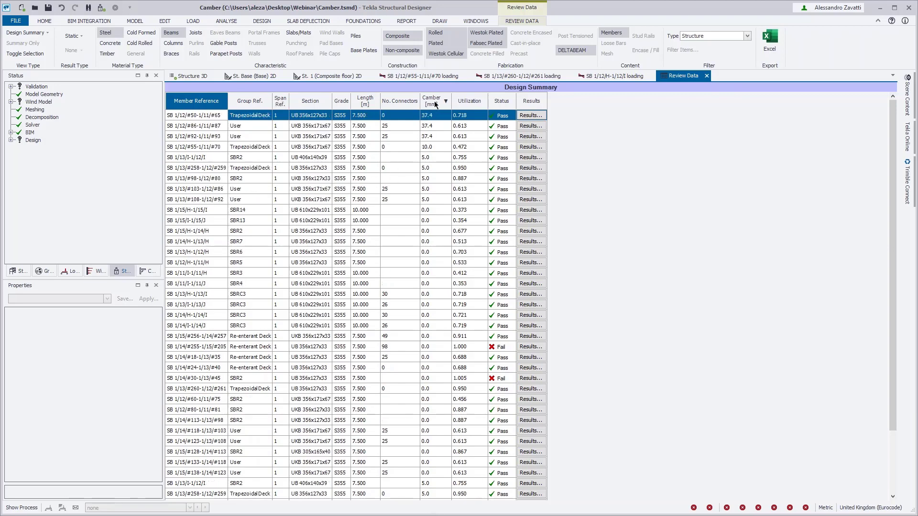